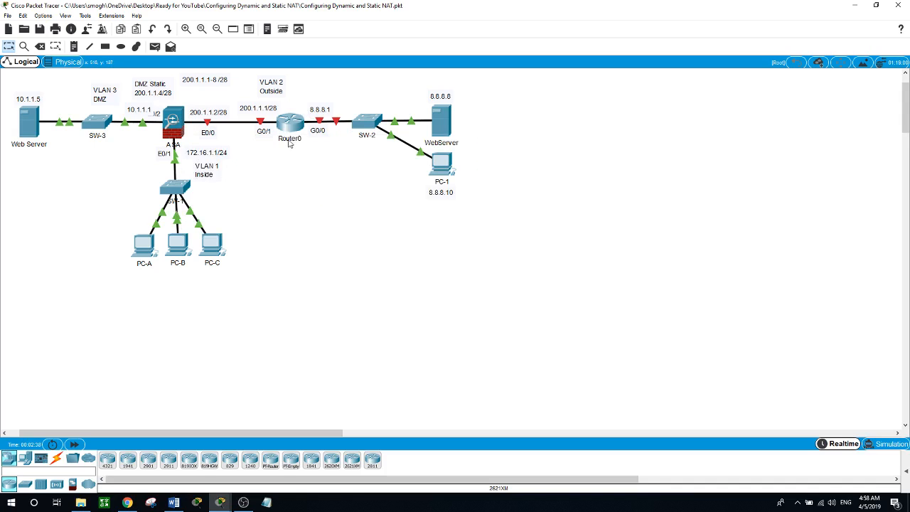
Rename Router0 as ISP and move the 10.1.1.1 label clear of the E0/2 label beside the ASA
{"action": "left_click", "coordinate": [289, 139]}
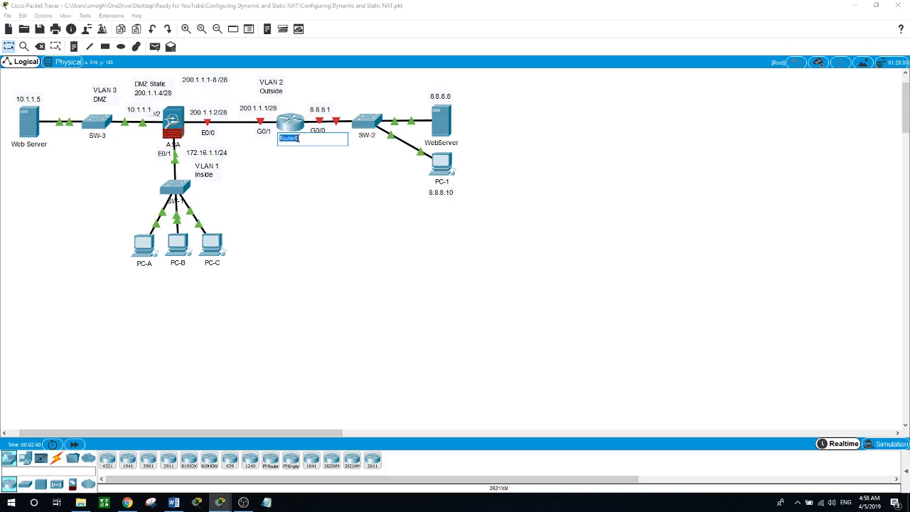
{"action": "type", "text": "s"}
{"action": "type", "text": "SP"}
{"action": "key", "text": "Return"}
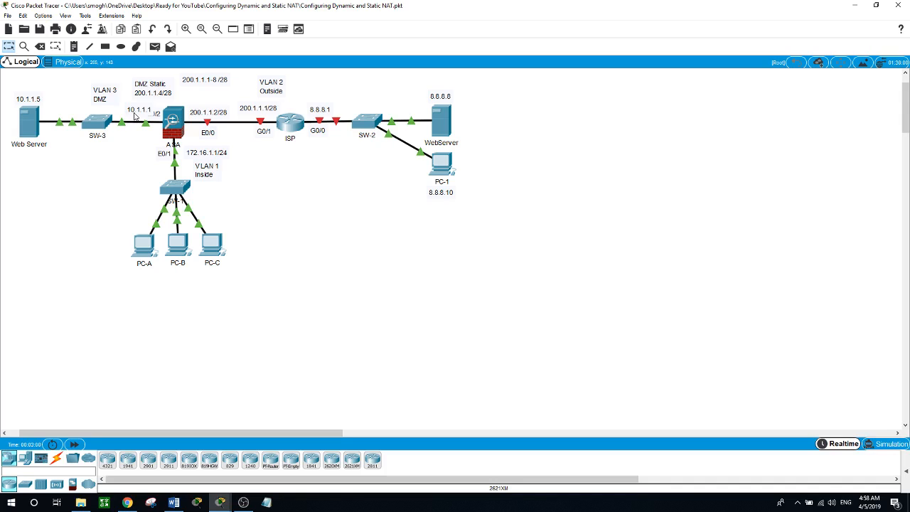
{"action": "left_click_drag", "start_coordinate": [144, 113], "coordinate": [137, 110]}
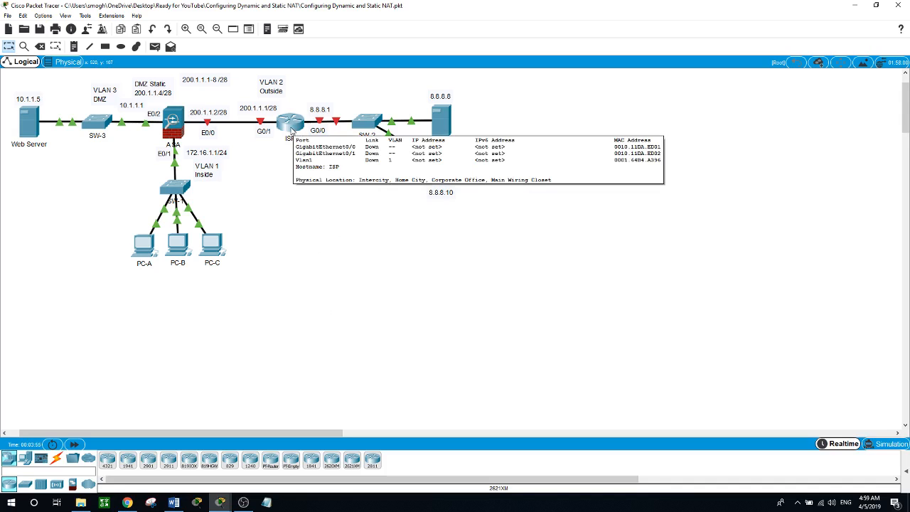
Open the ISP router's command line and enter global configuration mode
{"action": "left_click", "coordinate": [291, 131]}
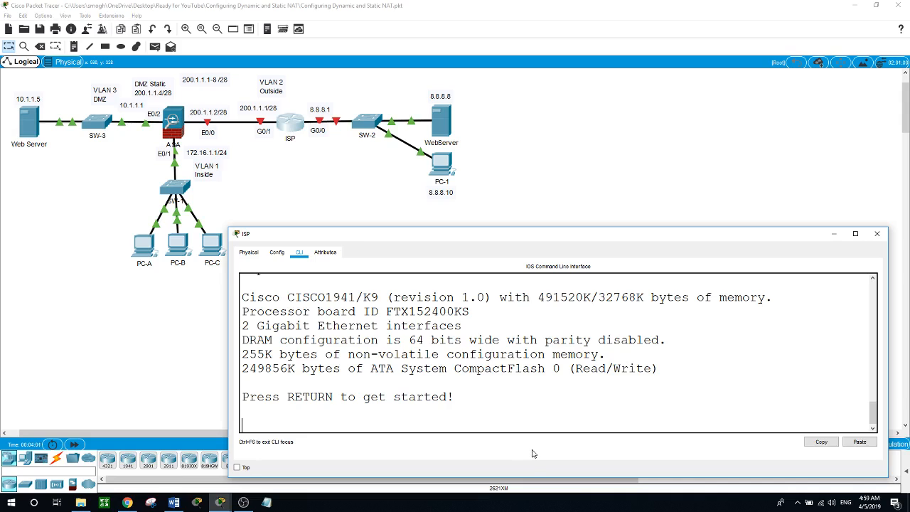
{"action": "key", "text": "Return"}
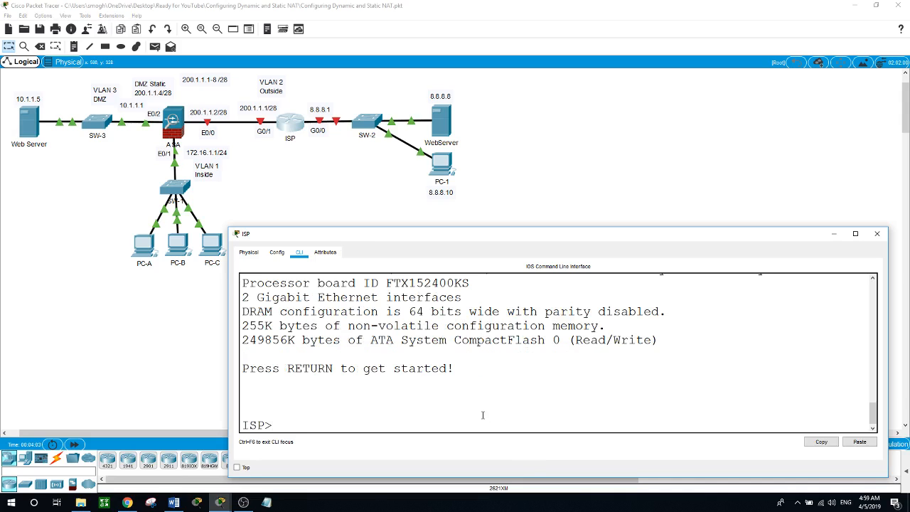
{"action": "type", "text": "en"}
{"action": "key", "text": "Return"}
{"action": "type", "text": "conf t"}
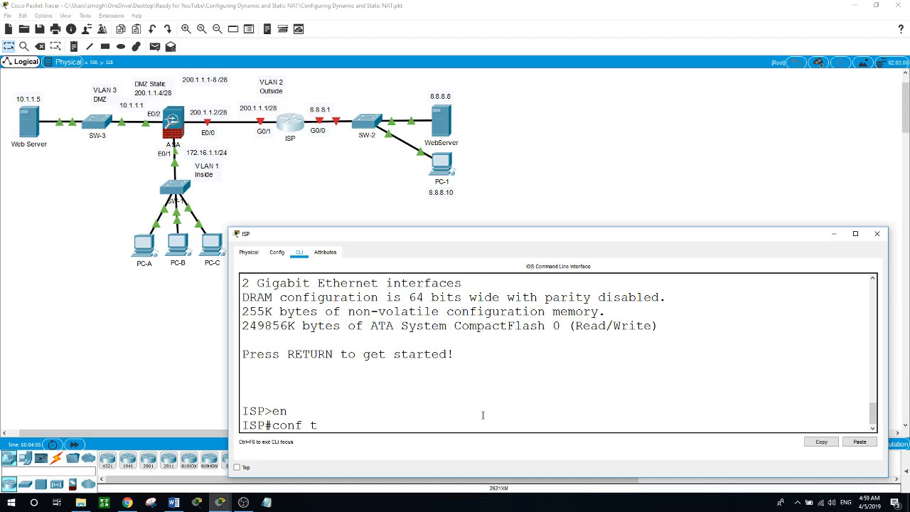
{"action": "key", "text": "Return"}
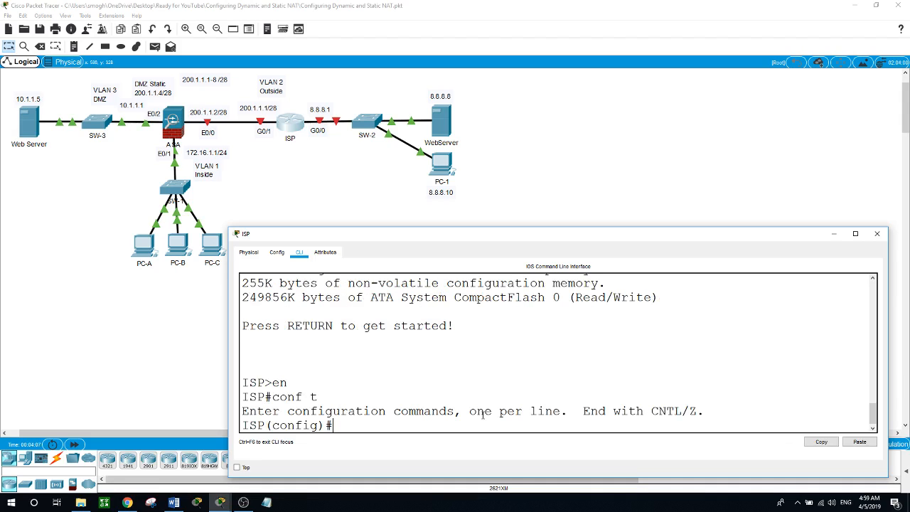
Assign 8.8.8.1 with mask 255.255.255.0 to the ISP router's g0/0 interface and enable the interface
{"action": "type", "text": "int g0/0"}
{"action": "key", "text": "Return"}
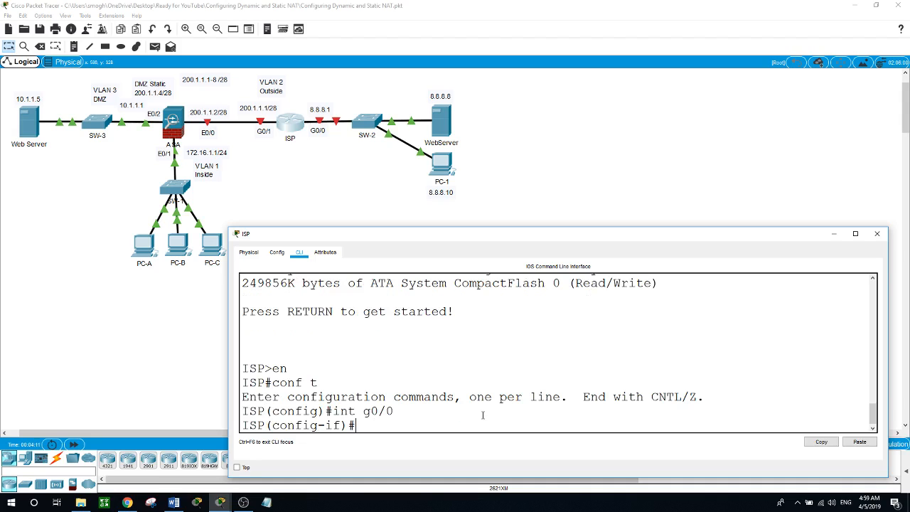
{"action": "type", "text": "ip address 8.8.8"}
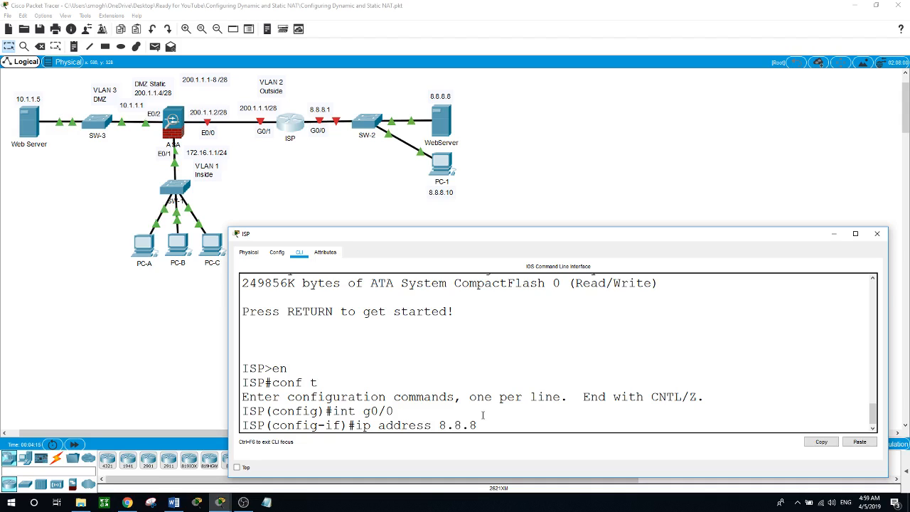
{"action": "type", "text": ".1 255.255.255.0"}
{"action": "key", "text": "Return"}
{"action": "type", "text": "no"}
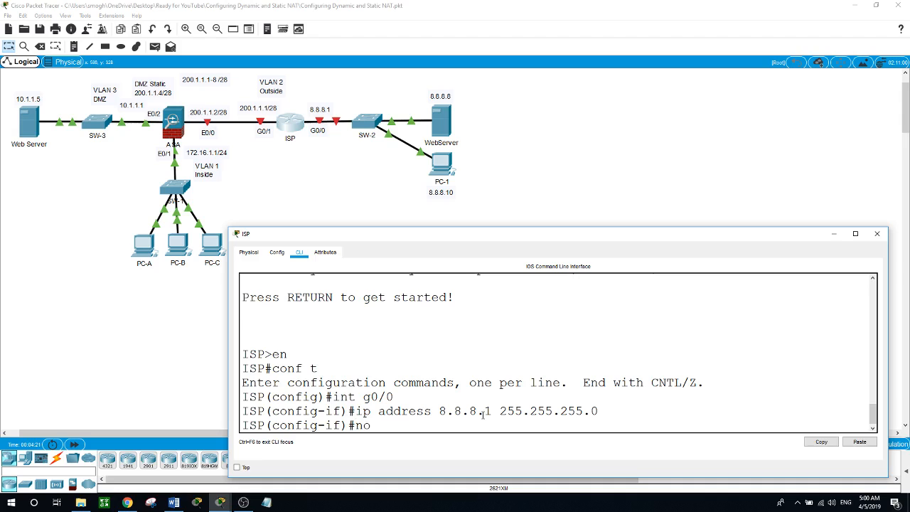
{"action": "type", "text": " shutdown"}
{"action": "key", "text": "Return"}
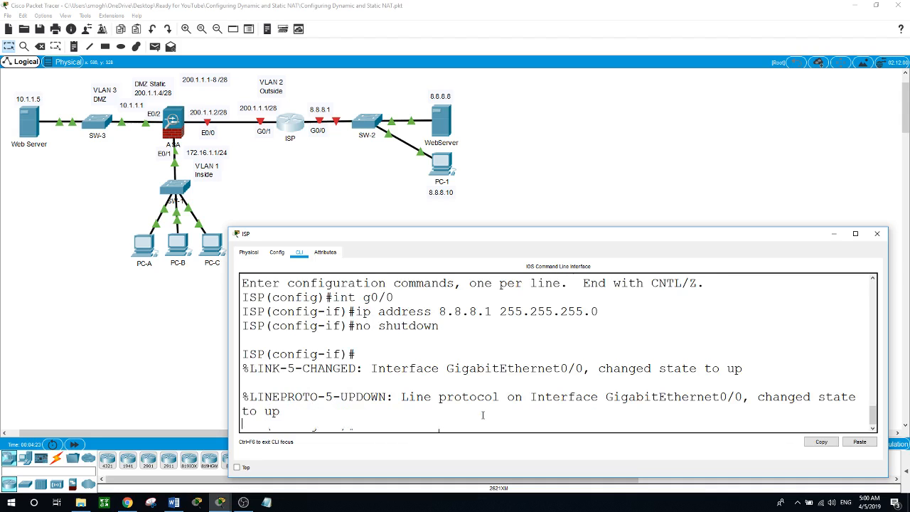
{"action": "key", "text": "Return"}
Assign 200.1.1.1 with mask 255.255.255.240 to the ISP router's g0/1 interface, enable it, and return to the topology
{"action": "type", "text": "int"}
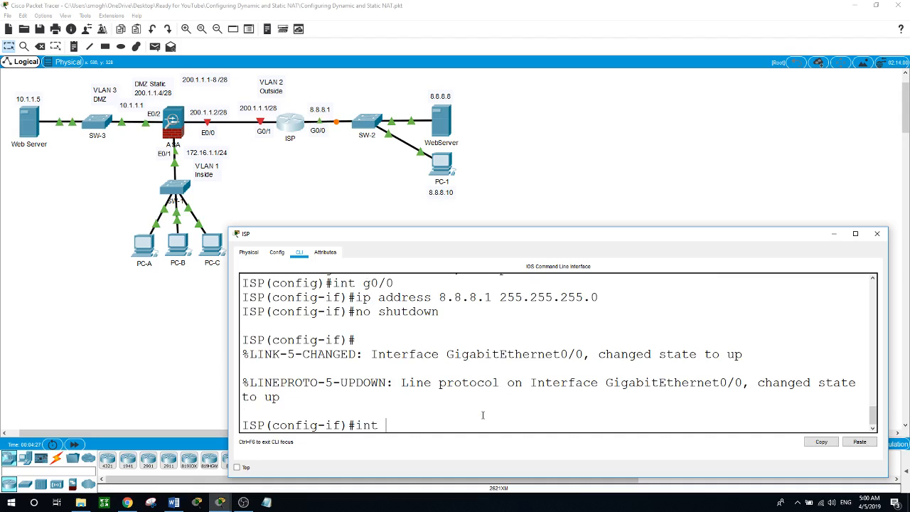
{"action": "type", "text": " g0/1"}
{"action": "key", "text": "Return"}
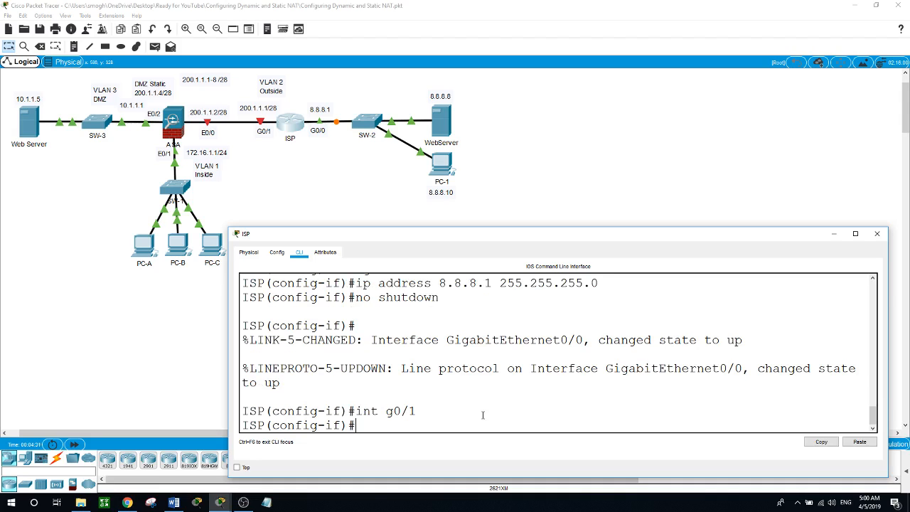
{"action": "type", "text": "ip address 200.1.1.1 2"}
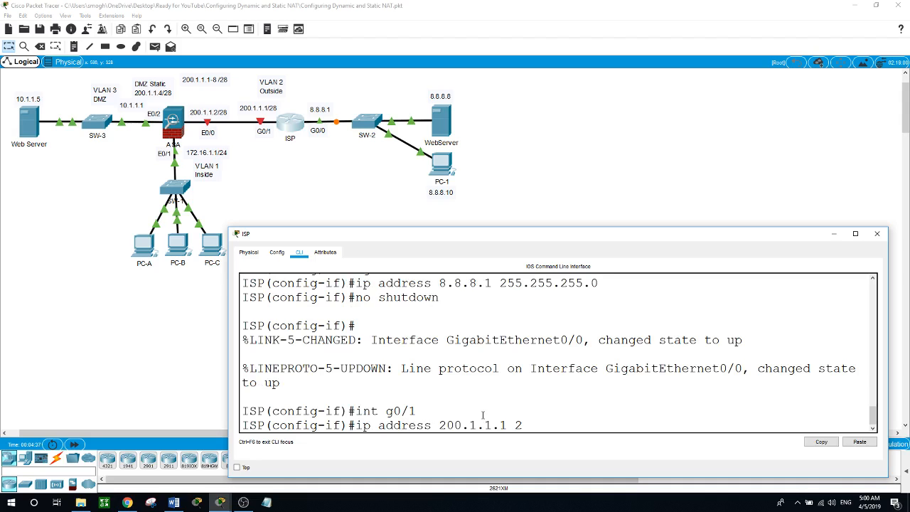
{"action": "type", "text": "55.255.255.240"}
{"action": "key", "text": "Return"}
{"action": "type", "text": "no shut"}
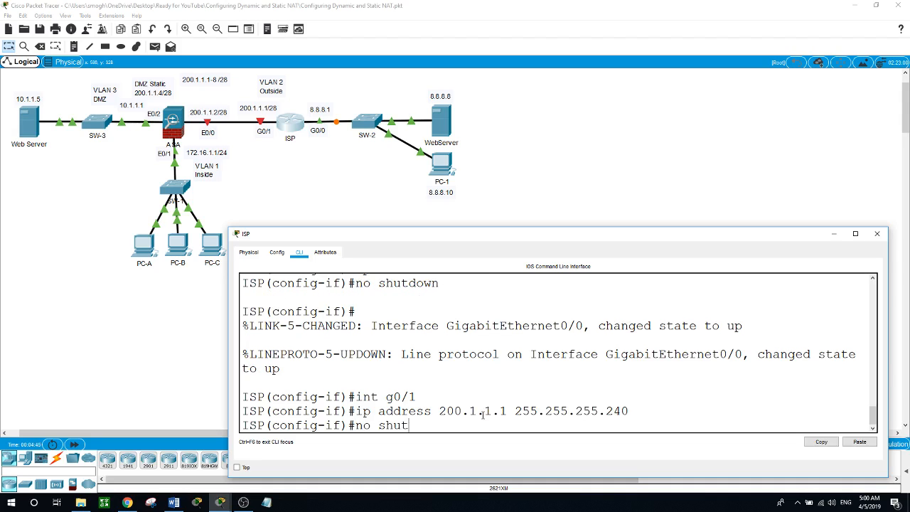
{"action": "key", "text": "Return"}
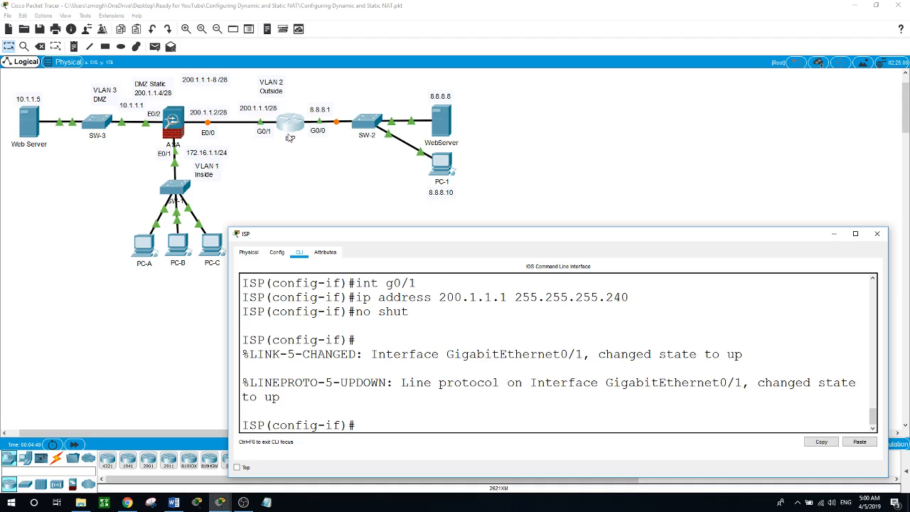
{"action": "left_click", "coordinate": [298, 156]}
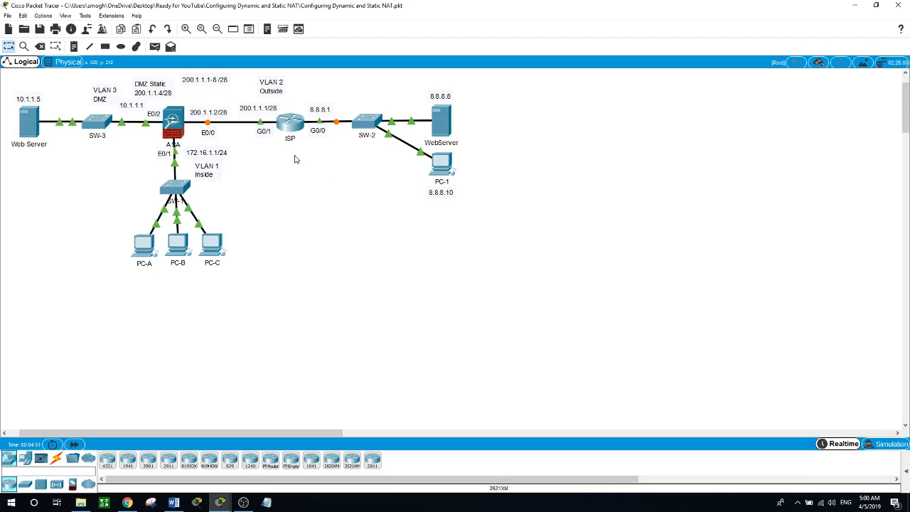
Open the ASA's command line and enter global configuration mode, leaving the enable password empty
{"action": "left_click", "coordinate": [174, 126]}
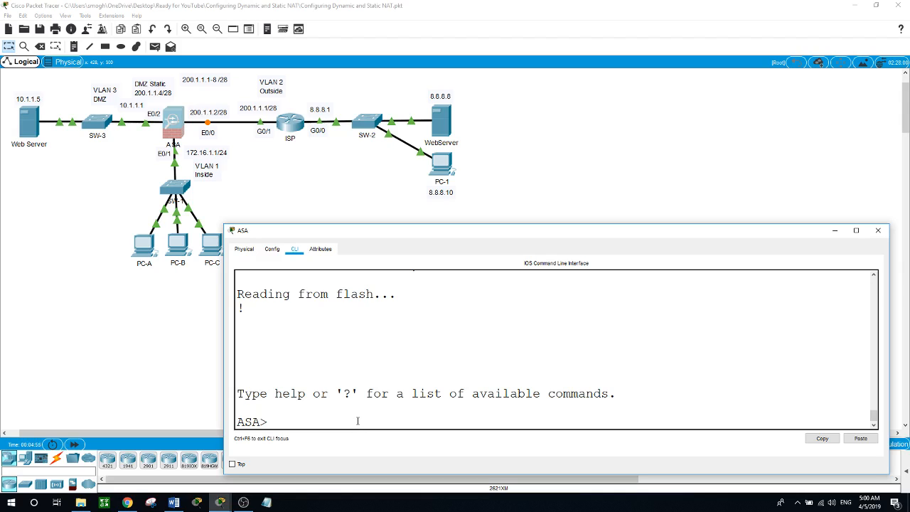
{"action": "type", "text": "en"}
{"action": "key", "text": "Return"}
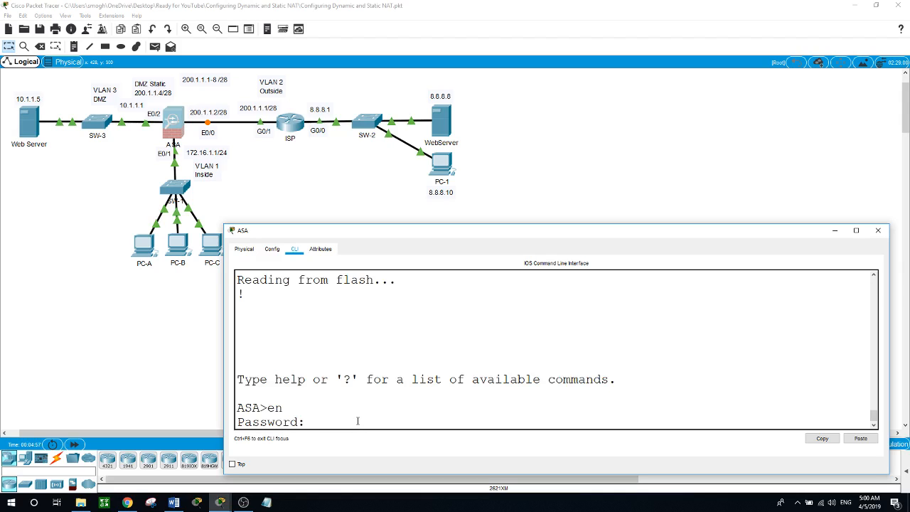
{"action": "key", "text": "Return"}
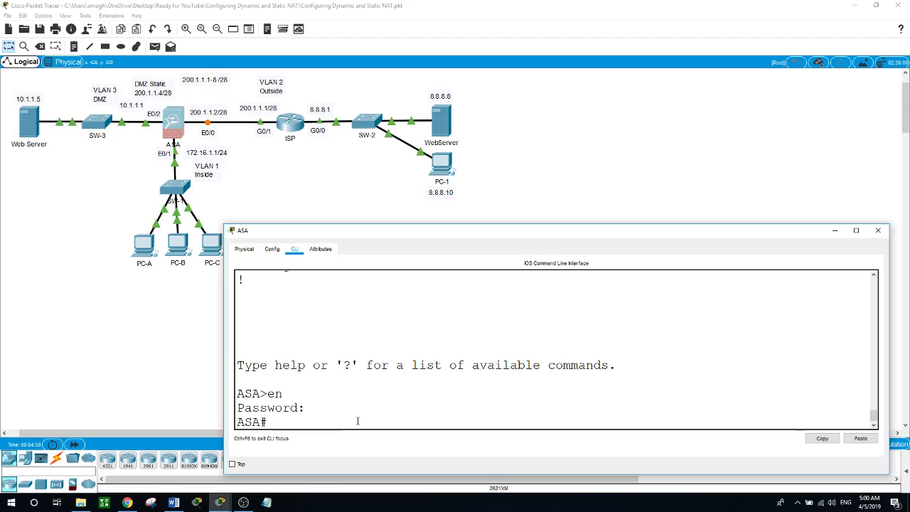
{"action": "type", "text": "conf t"}
{"action": "key", "text": "Return"}
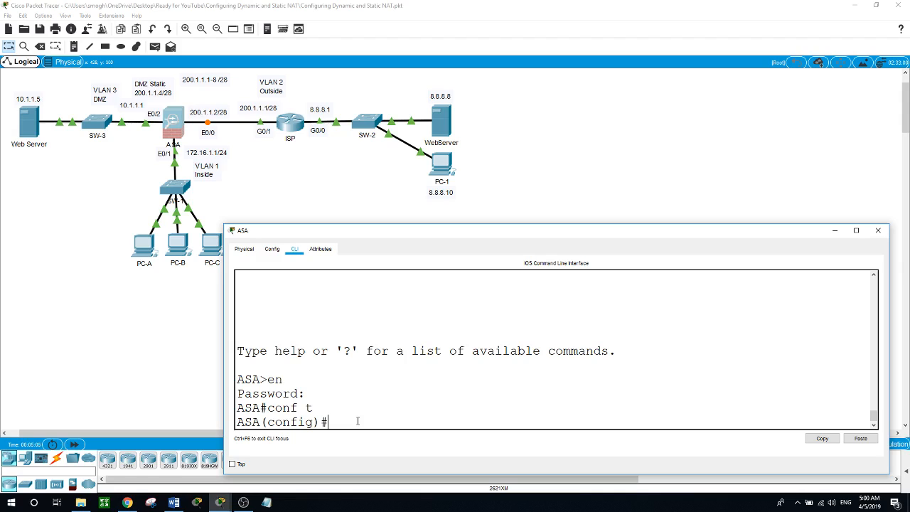
Display the ASA's running configuration and examine the DHCP address pool of the inside interface
{"action": "type", "text": "show run"}
{"action": "key", "text": "Return"}
{"action": "key", "text": "space"}
{"action": "key", "text": "space"}
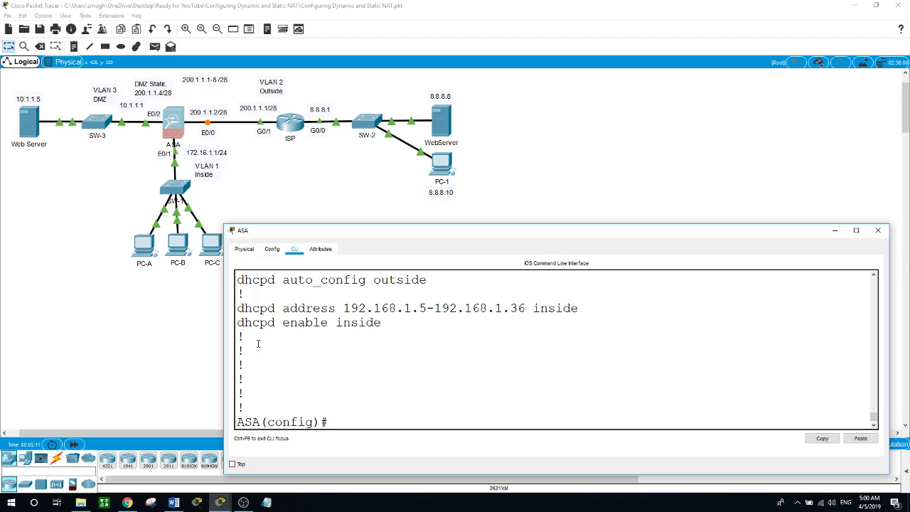
{"action": "left_click_drag", "start_coordinate": [237, 308], "coordinate": [592, 305]}
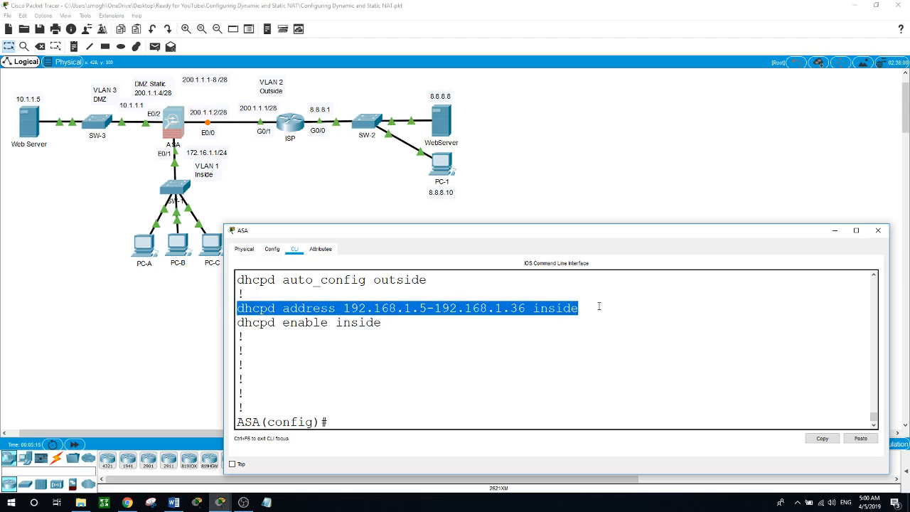
{"action": "left_click", "coordinate": [416, 421]}
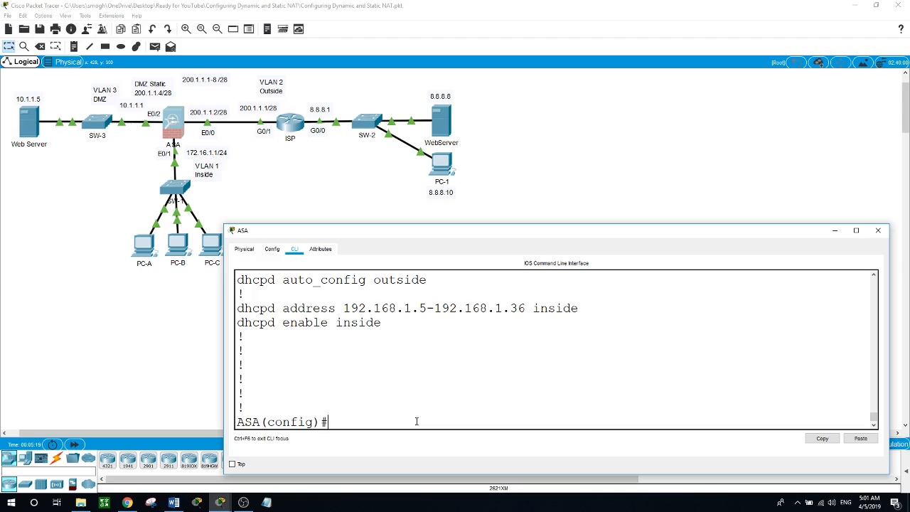
Remove the inside DHCP pool 192.168.1.5-192.168.1.36 from the ASA by negating its dhcpd address line
{"action": "type", "text": "no"}
{"action": "left_click_drag", "start_coordinate": [237, 308], "coordinate": [581, 308]}
{"action": "right_click", "coordinate": [581, 308]}
{"action": "left_click", "coordinate": [590, 312]}
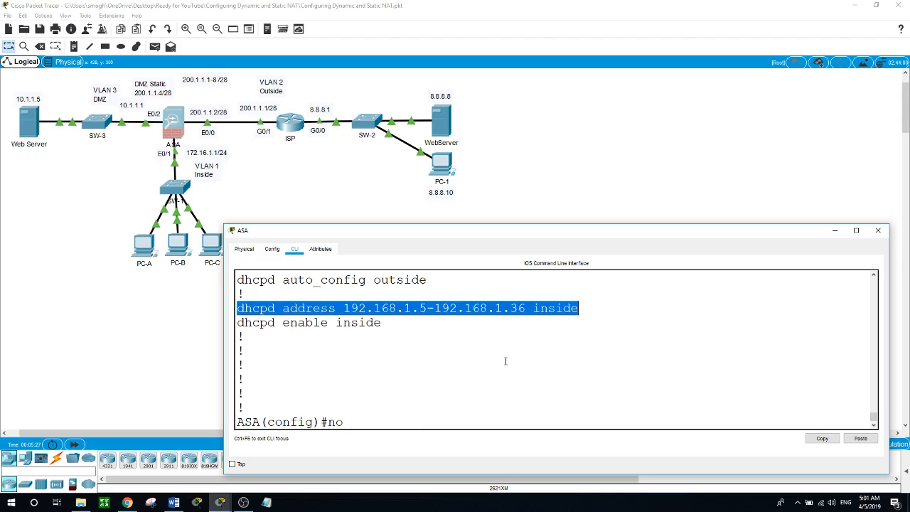
{"action": "right_click", "coordinate": [499, 373]}
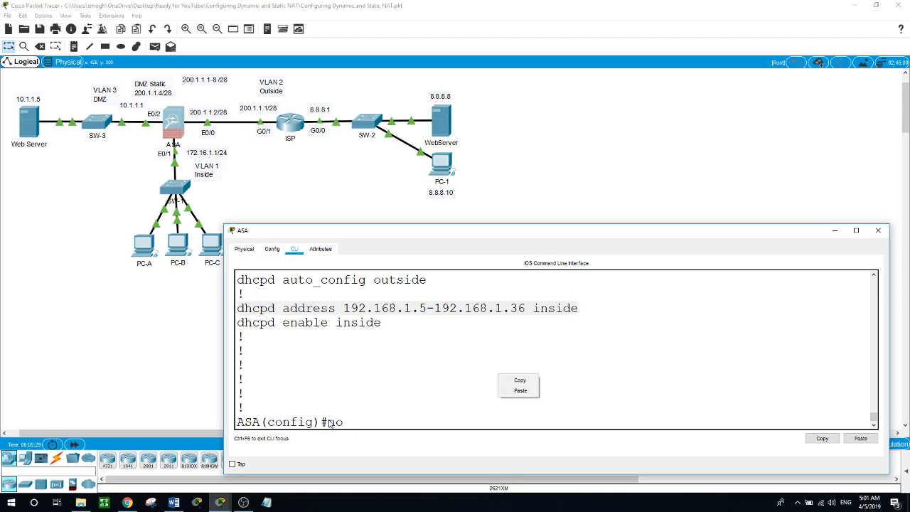
{"action": "left_click", "coordinate": [526, 391]}
{"action": "key", "text": "Return"}
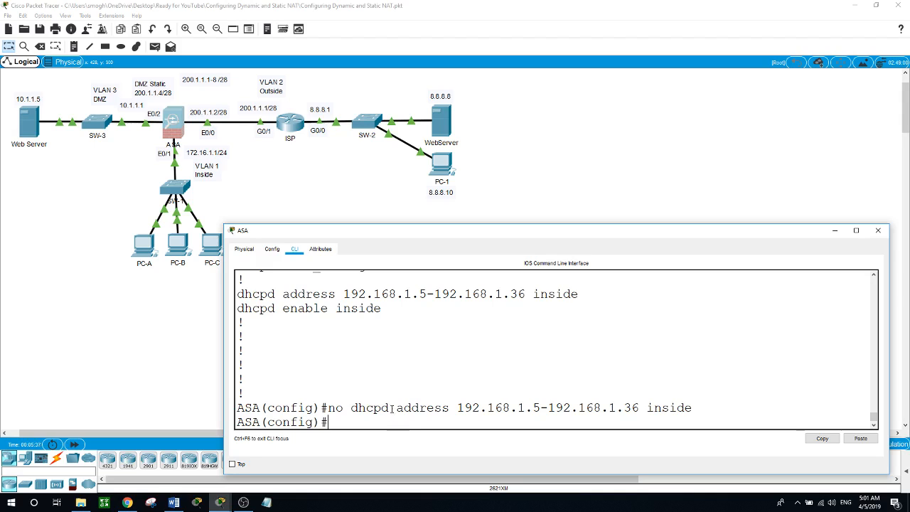
Check the VLAN 1 interface's address in the configuration output and remove it with no ip address
{"action": "scroll", "coordinate": [427, 393], "scroll_direction": "up", "scroll_amount": 10}
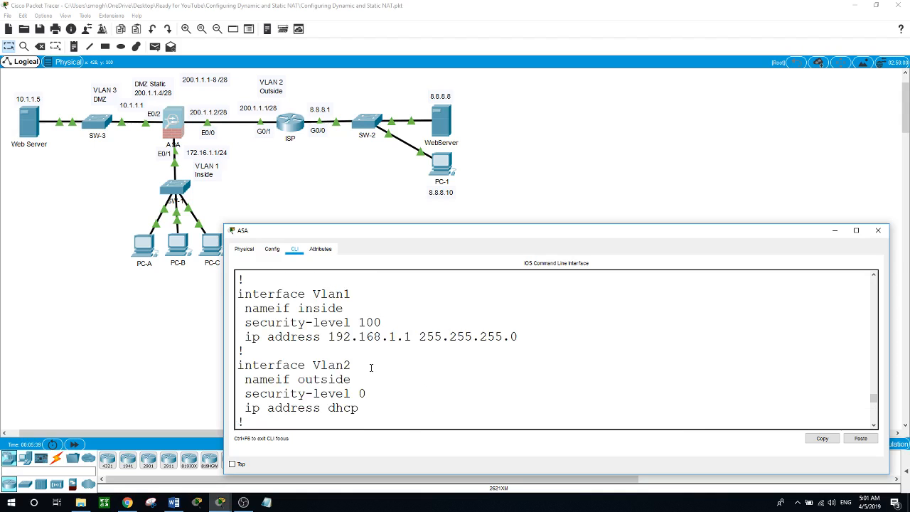
{"action": "left_click_drag", "start_coordinate": [326, 339], "coordinate": [522, 338]}
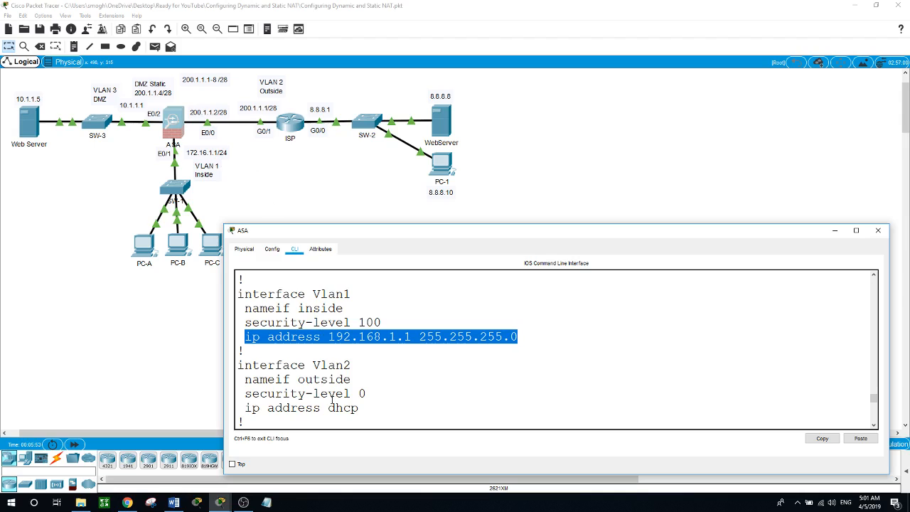
{"action": "scroll", "coordinate": [345, 383], "scroll_direction": "down", "scroll_amount": 9}
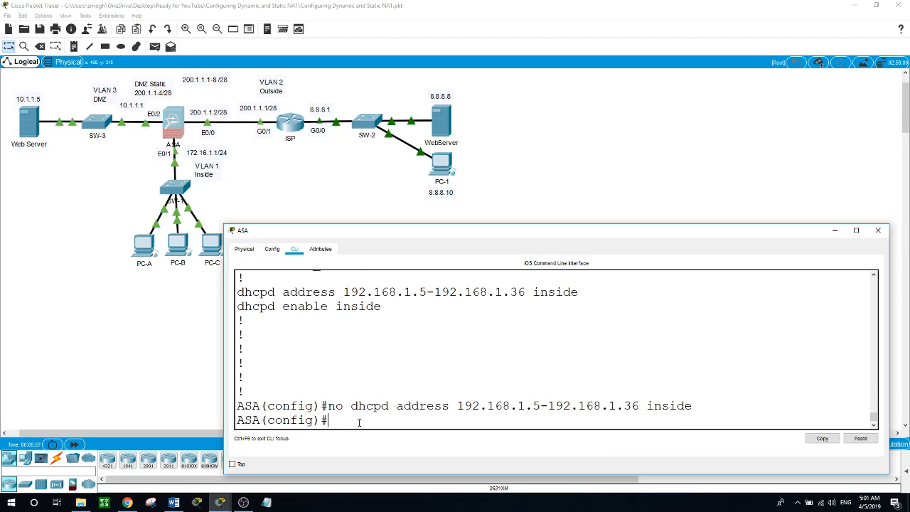
{"action": "type", "text": "int vlan 1"}
{"action": "key", "text": "Return"}
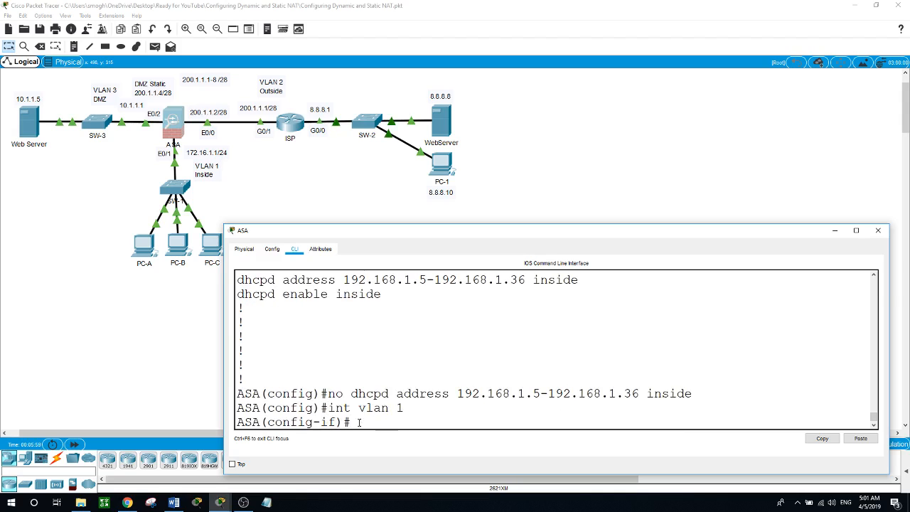
{"action": "type", "text": "no ip address"}
{"action": "key", "text": "Return"}
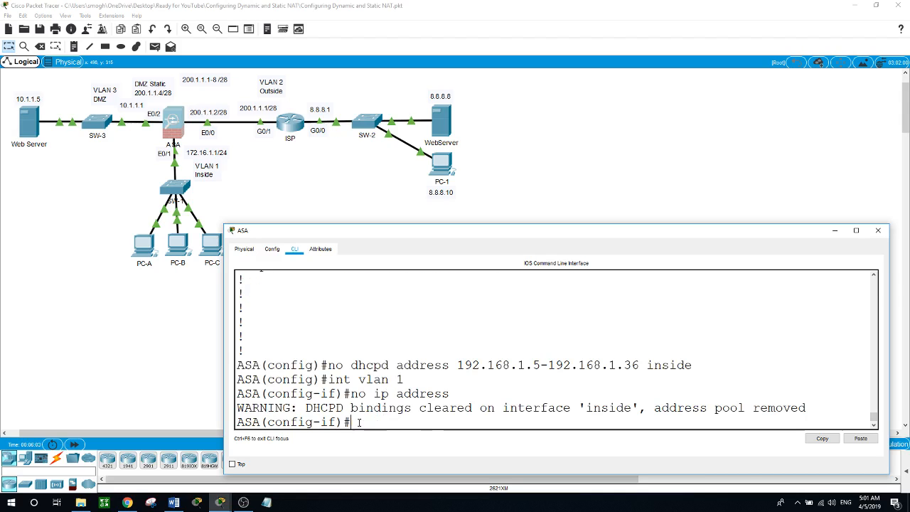
Display the ASA's running configuration again and examine the VLAN 1 interface's address setting
{"action": "type", "text": "show run"}
{"action": "key", "text": "Return"}
{"action": "key", "text": "space"}
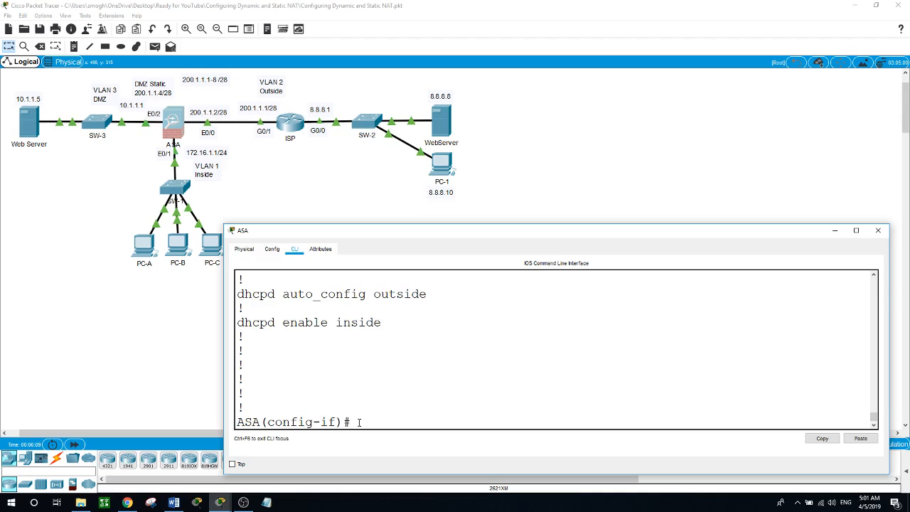
{"action": "scroll", "coordinate": [360, 419], "scroll_direction": "up", "scroll_amount": 2}
{"action": "scroll", "coordinate": [362, 339], "scroll_direction": "up", "scroll_amount": 5}
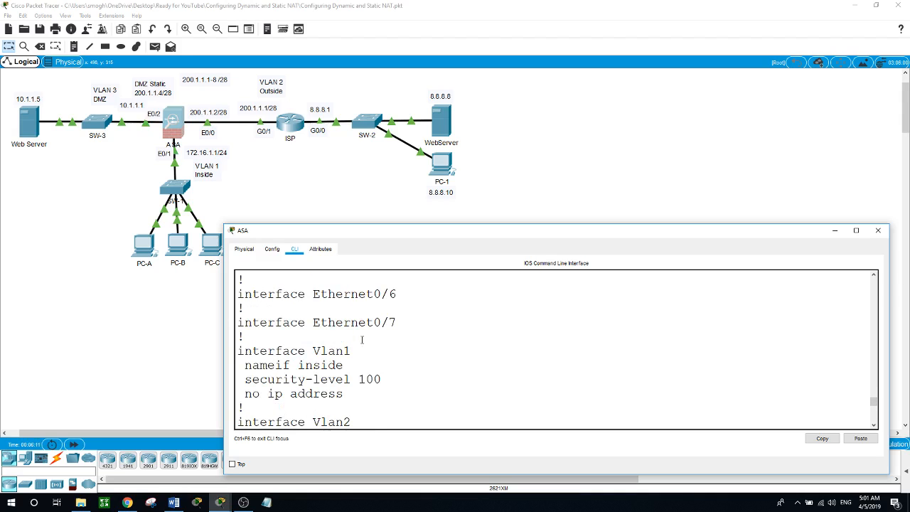
{"action": "left_click_drag", "start_coordinate": [242, 350], "coordinate": [377, 394]}
{"action": "scroll", "coordinate": [403, 383], "scroll_direction": "down", "scroll_amount": 4}
{"action": "scroll", "coordinate": [404, 382], "scroll_direction": "down", "scroll_amount": 3}
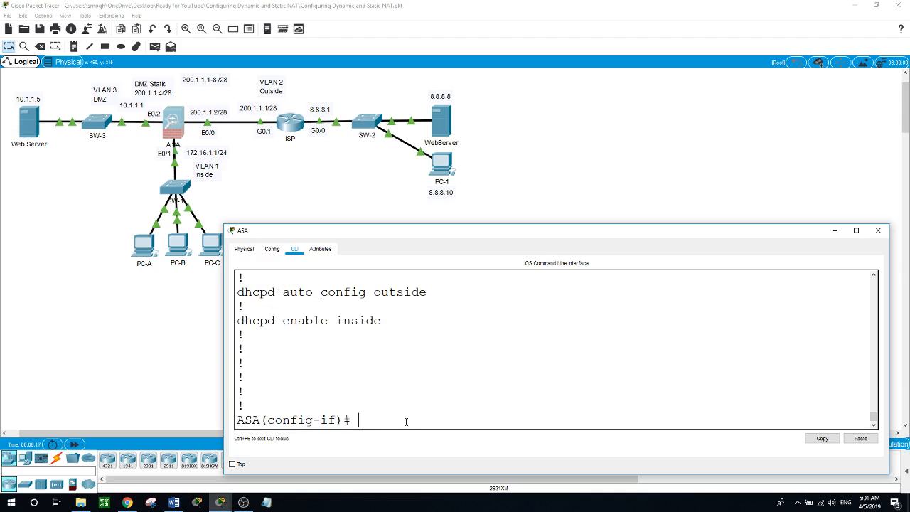
Assign IP address 172.16.1.1 with mask 255.255.255.0 to the ASA's VLAN 1 interface
{"action": "type", "text": "exit"}
{"action": "key", "text": "Return"}
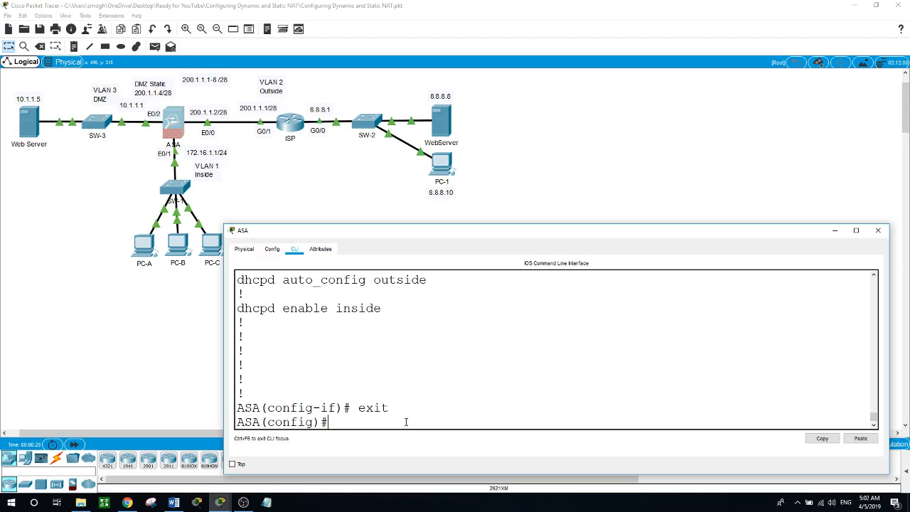
{"action": "type", "text": "int vlan 1"}
{"action": "key", "text": "Return"}
{"action": "type", "text": "ip"}
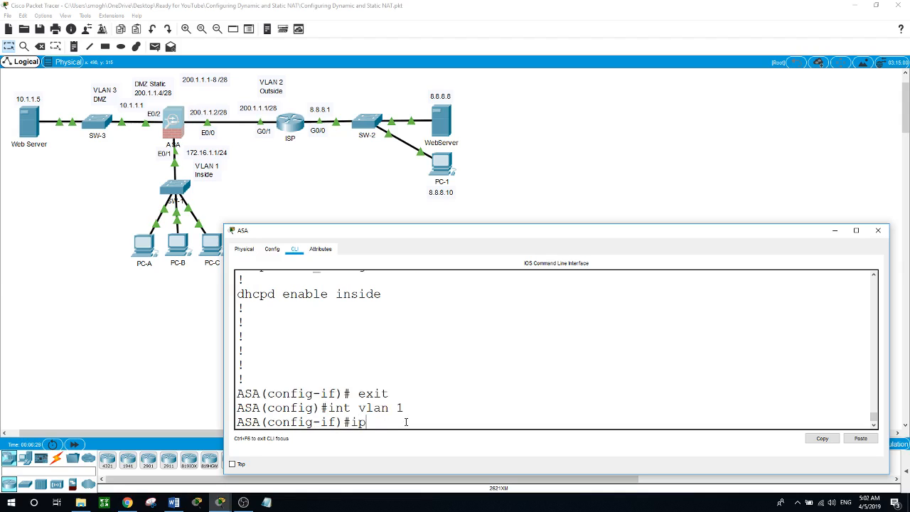
{"action": "type", "text": " address 172.16.1.1 255.2"}
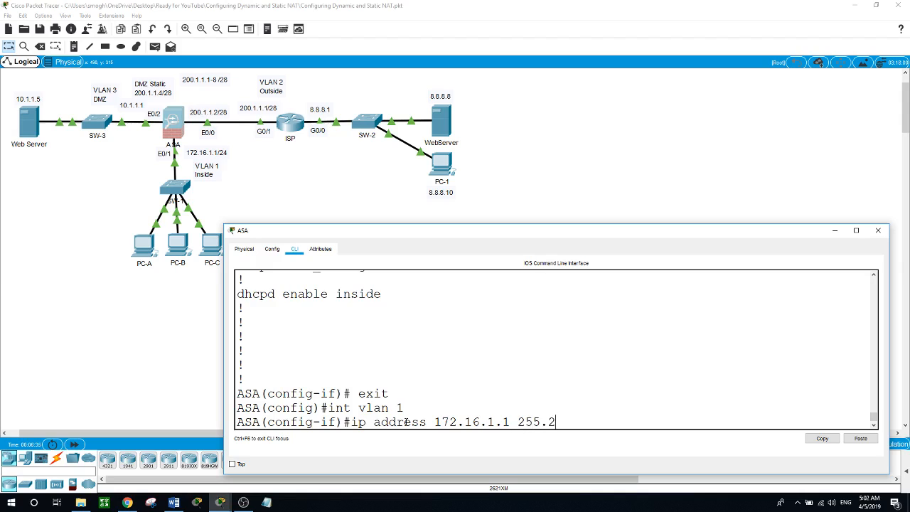
{"action": "type", "text": "55.255.0"}
{"action": "key", "text": "Return"}
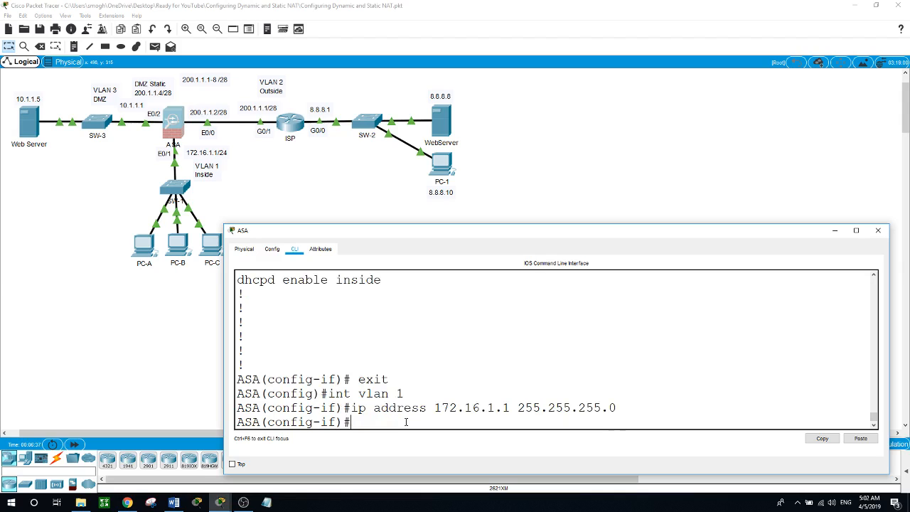
Name the VLAN 1 interface inside and set its security level to 100, leaving interface configuration mode when done
{"action": "type", "text": "nameif "}
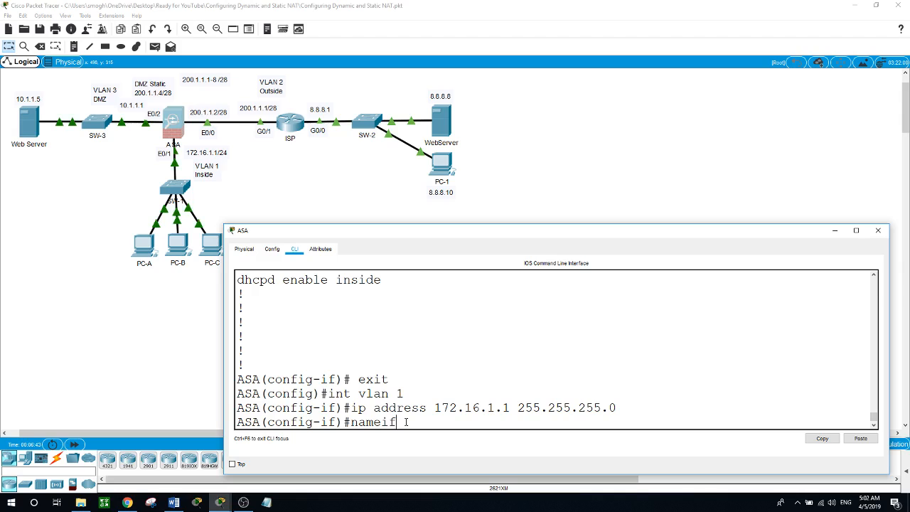
{"action": "type", "text": "inside"}
{"action": "key", "text": "Return"}
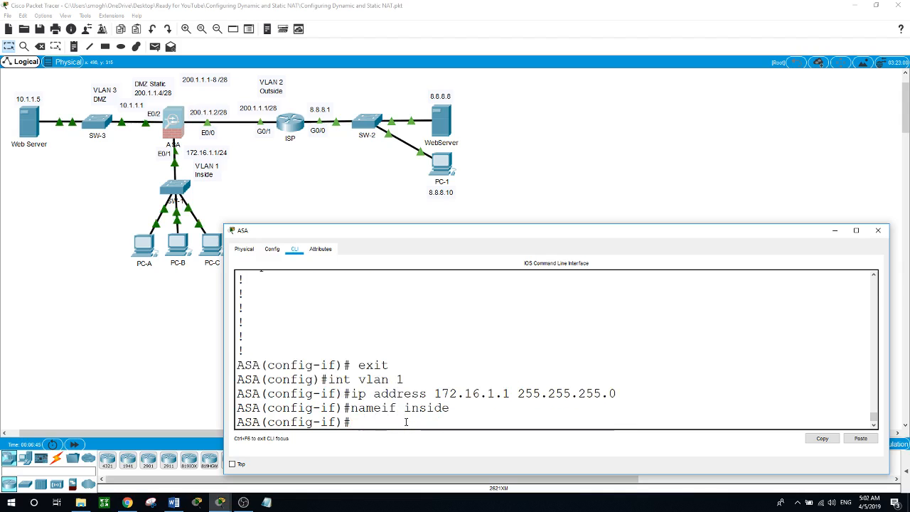
{"action": "type", "text": "sec"}
{"action": "key", "text": "Tab"}
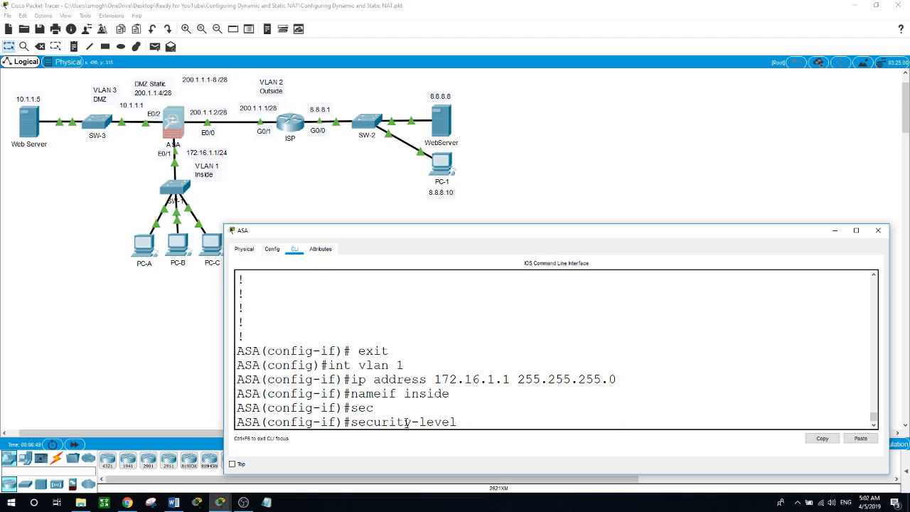
{"action": "type", "text": "100"}
{"action": "key", "text": "Return"}
{"action": "type", "text": "exit"}
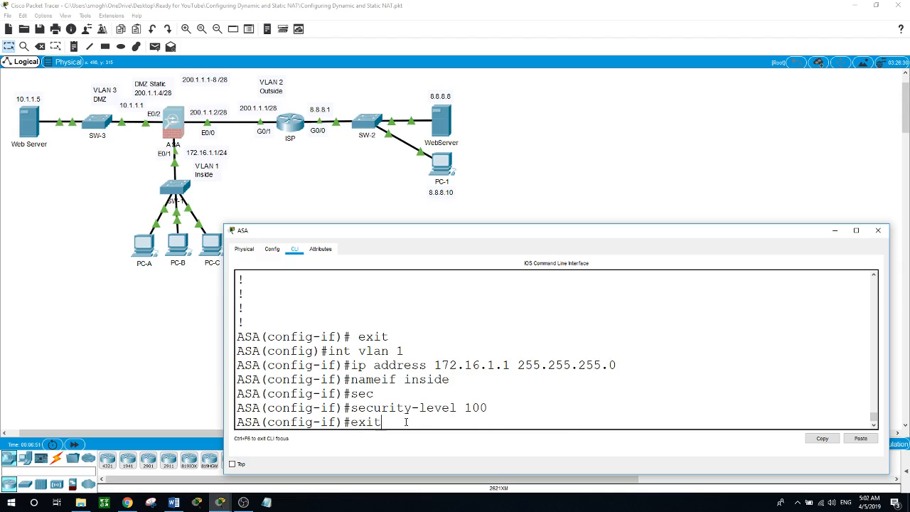
{"action": "key", "text": "Return"}
Assign the ASA's port e0/1 to access VLAN 1 and return to global configuration mode
{"action": "type", "text": "int"}
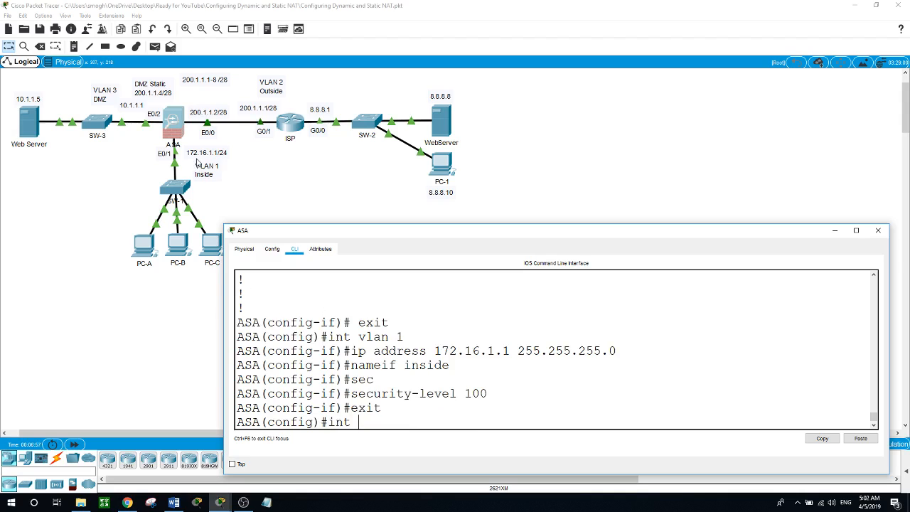
{"action": "type", "text": "e0/1"}
{"action": "key", "text": "Return"}
{"action": "type", "text": "swi"}
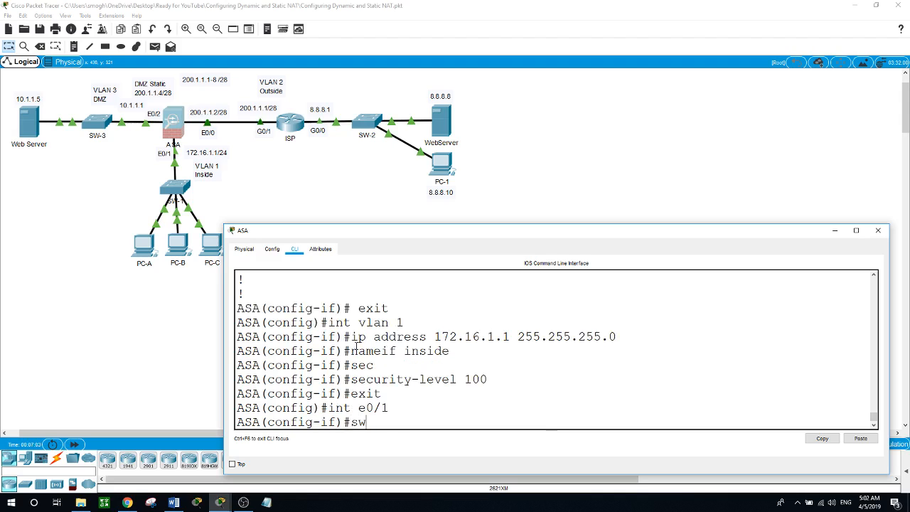
{"action": "key", "text": "Tab"}
{"action": "type", "text": "ac"}
{"action": "key", "text": "Tab"}
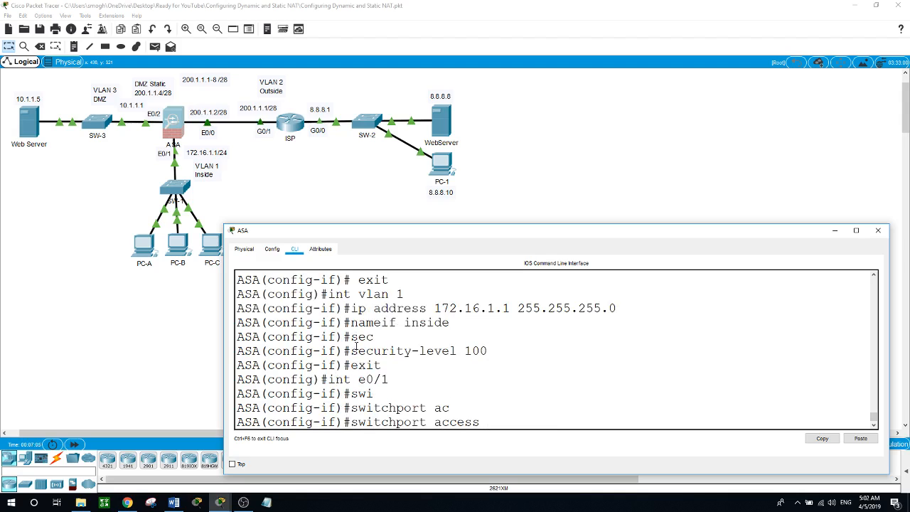
{"action": "type", "text": "v"}
{"action": "key", "text": "Tab"}
{"action": "type", "text": "1"}
{"action": "key", "text": "Return"}
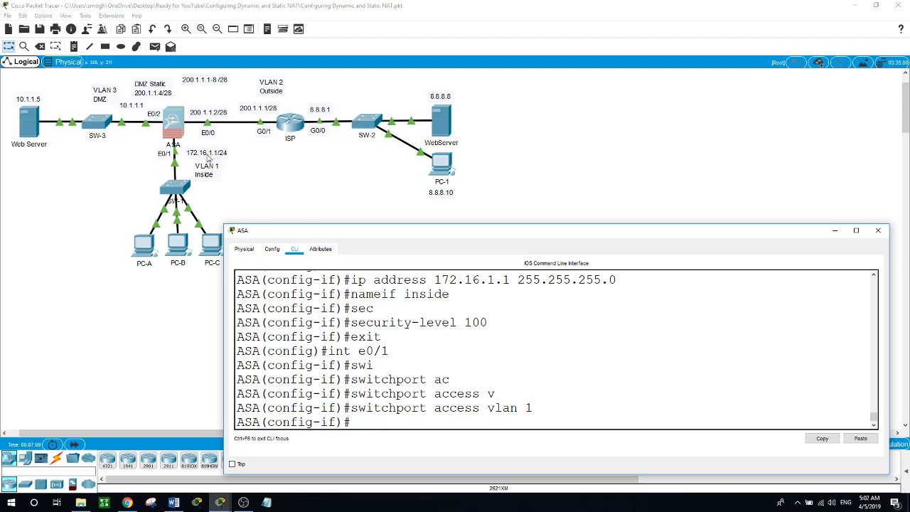
{"action": "type", "text": "exit"}
{"action": "key", "text": "Return"}
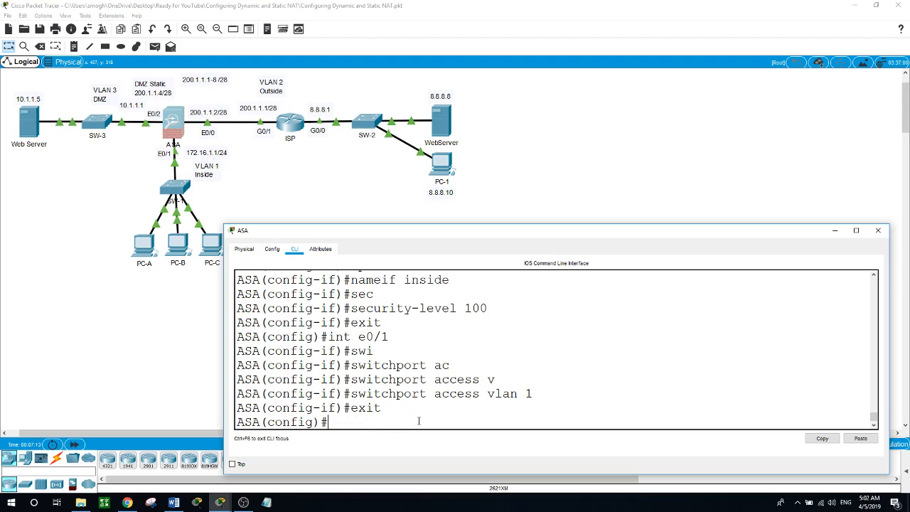
Assign IP address 200.1.1.2 with mask 255.255.255.240 to the ASA's VLAN 2 interface
{"action": "type", "text": "int vlan 2"}
{"action": "key", "text": "Return"}
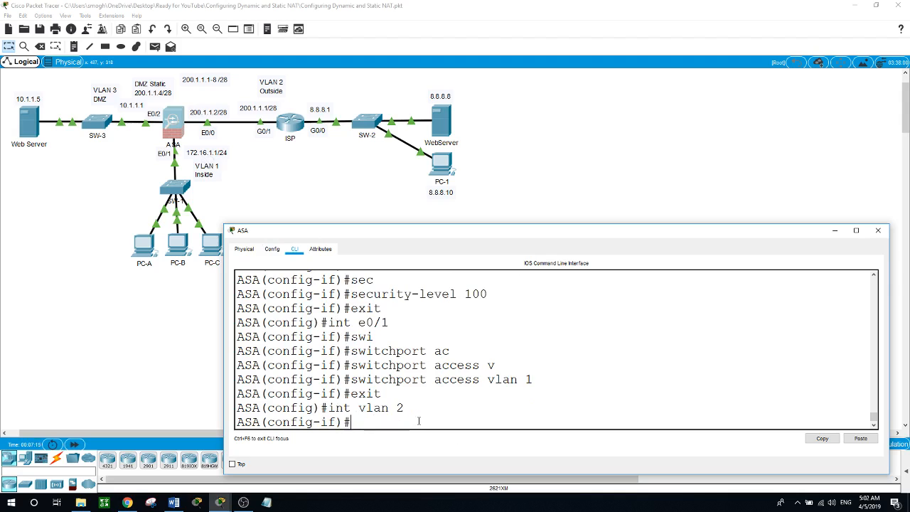
{"action": "type", "text": "ip address"}
{"action": "type", "text": "200.1.1.2"}
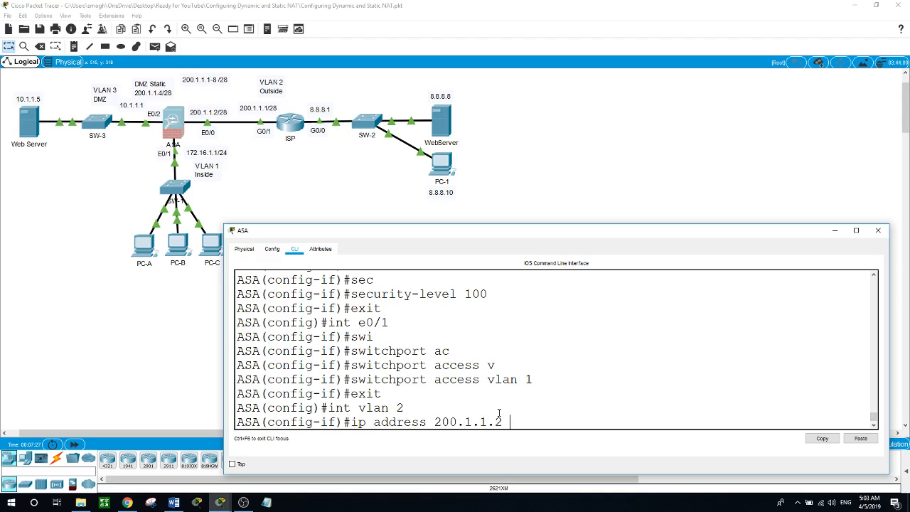
{"action": "type", "text": " 255.255.255.240"}
{"action": "key", "text": "Return"}
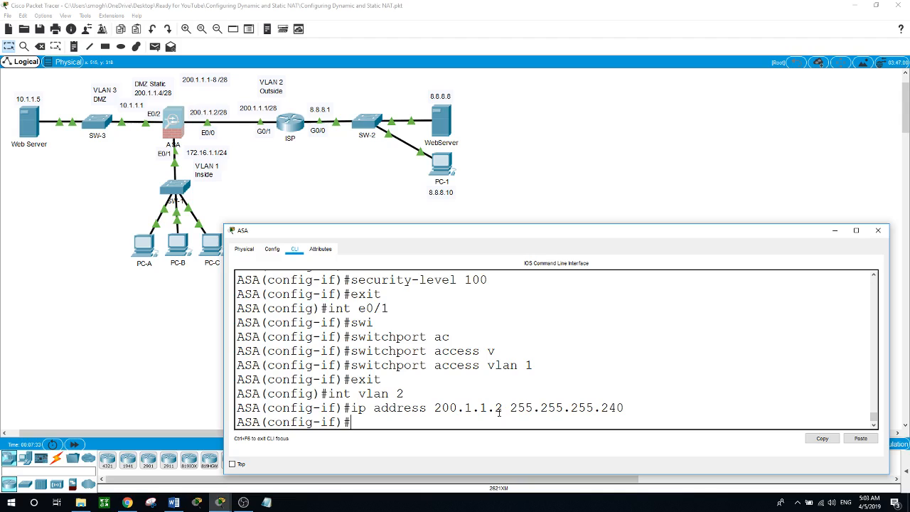
Name the VLAN 2 interface outside and set its security level to 0, leaving interface configuration mode when done
{"action": "type", "text": "nameif outside"}
{"action": "key", "text": "Return"}
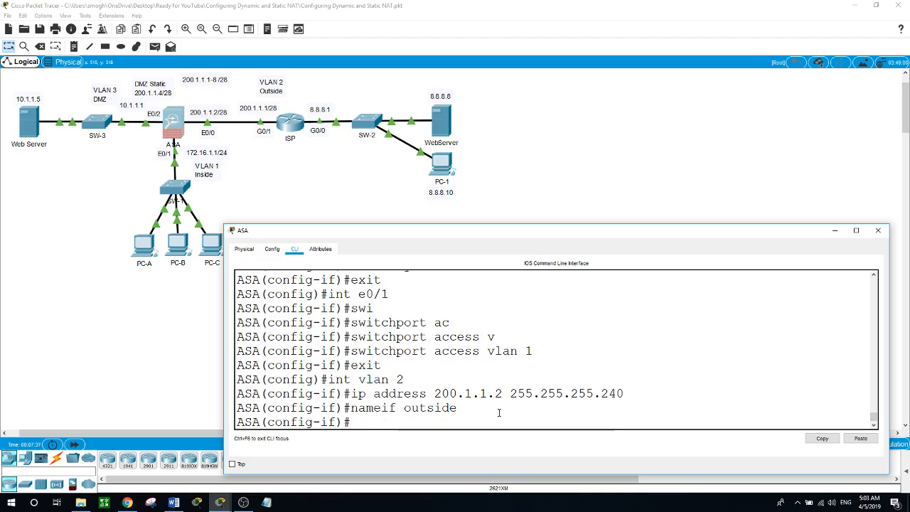
{"action": "type", "text": "sec"}
{"action": "key", "text": "Tab"}
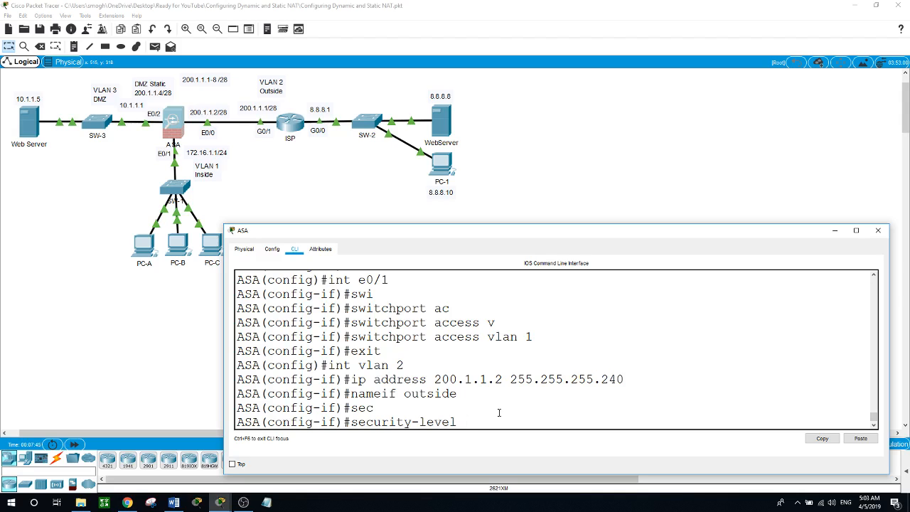
{"action": "type", "text": "0"}
{"action": "key", "text": "Return"}
{"action": "type", "text": "exit"}
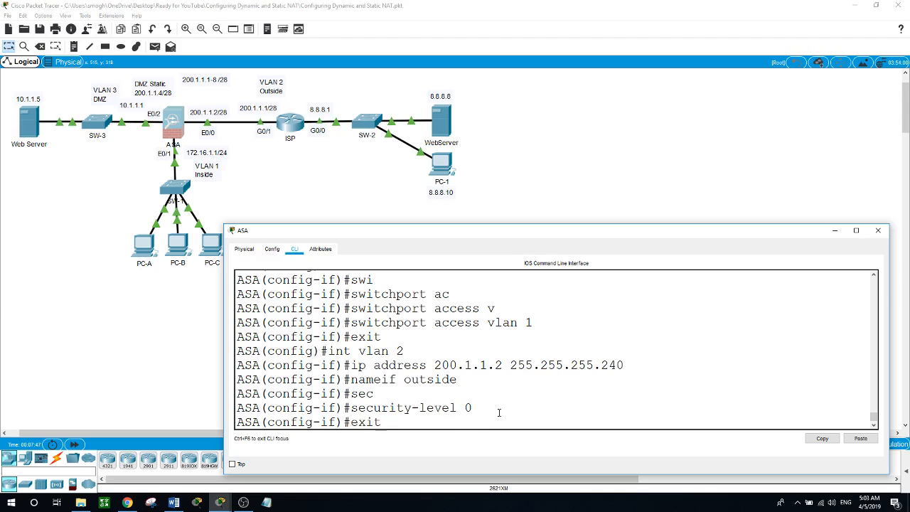
{"action": "key", "text": "Return"}
Assign the ASA's port e0/0 to access VLAN 2 and return to global configuration mode
{"action": "type", "text": "int"}
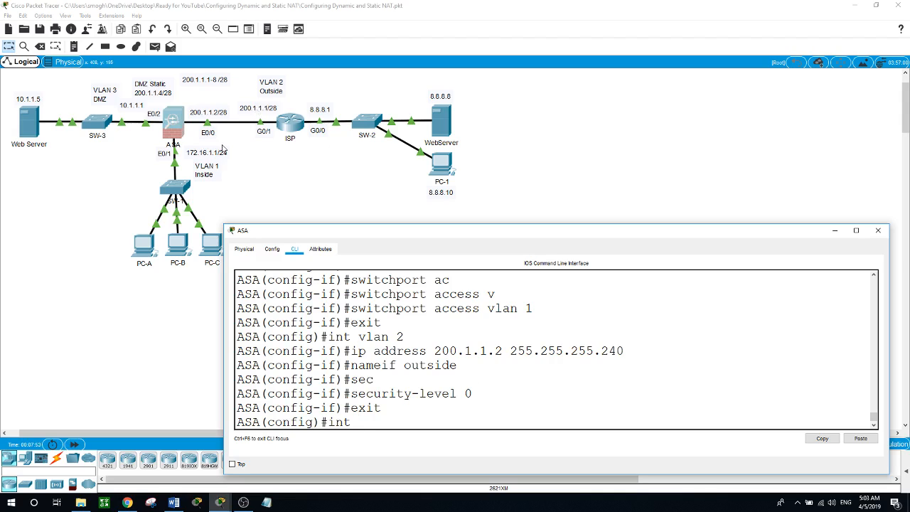
{"action": "type", "text": " e0/0"}
{"action": "key", "text": "Return"}
{"action": "type", "text": "swi"}
{"action": "key", "text": "Tab"}
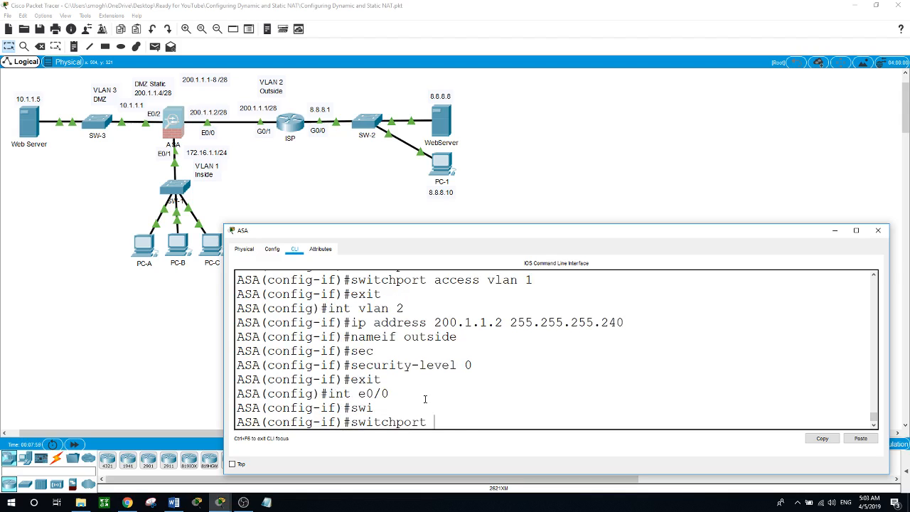
{"action": "type", "text": "ac"}
{"action": "key", "text": "Tab"}
{"action": "type", "text": "v"}
{"action": "key", "text": "Tab"}
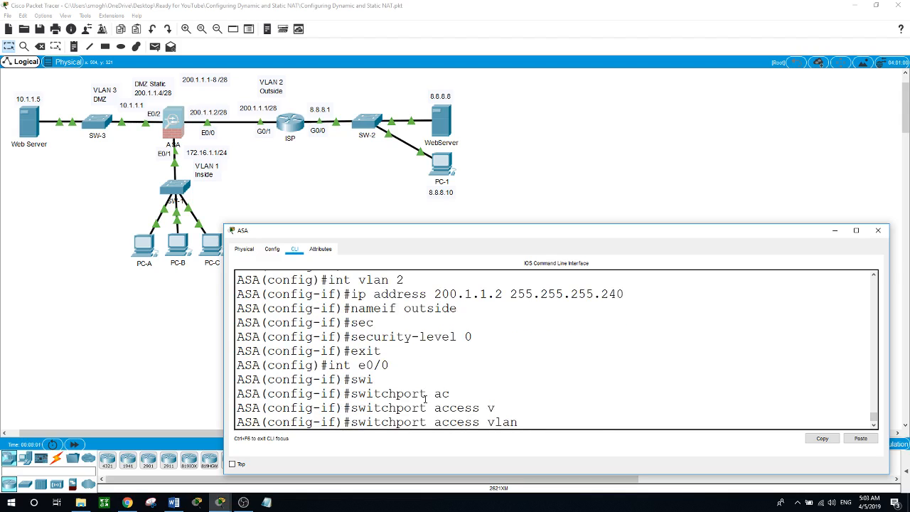
{"action": "type", "text": "2"}
{"action": "key", "text": "Return"}
{"action": "type", "text": "exit"}
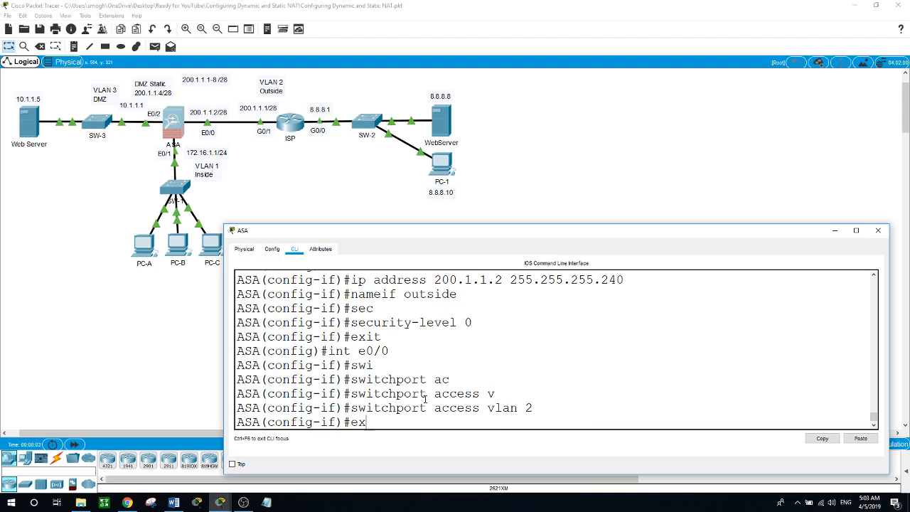
{"action": "key", "text": "Return"}
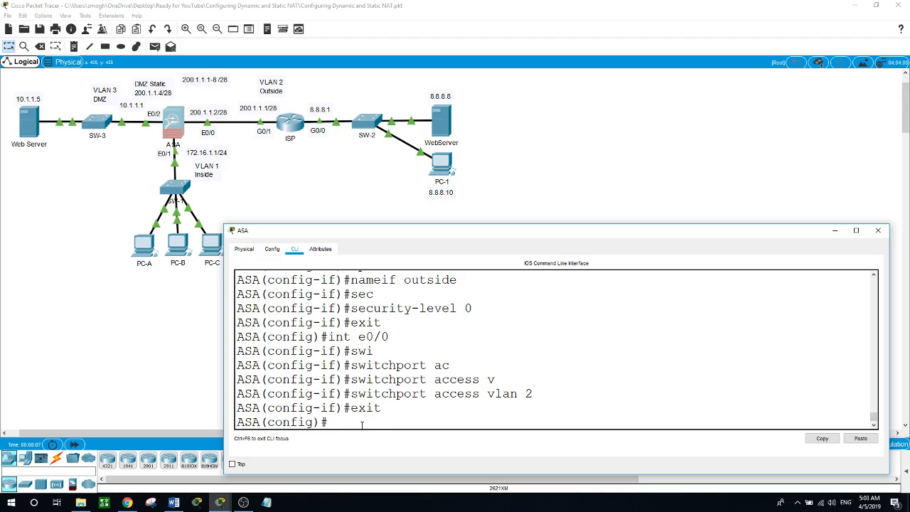
Create the VLAN 3 interface on the ASA and try to name it dmz
{"action": "type", "text": "int vlan 3"}
{"action": "key", "text": "Return"}
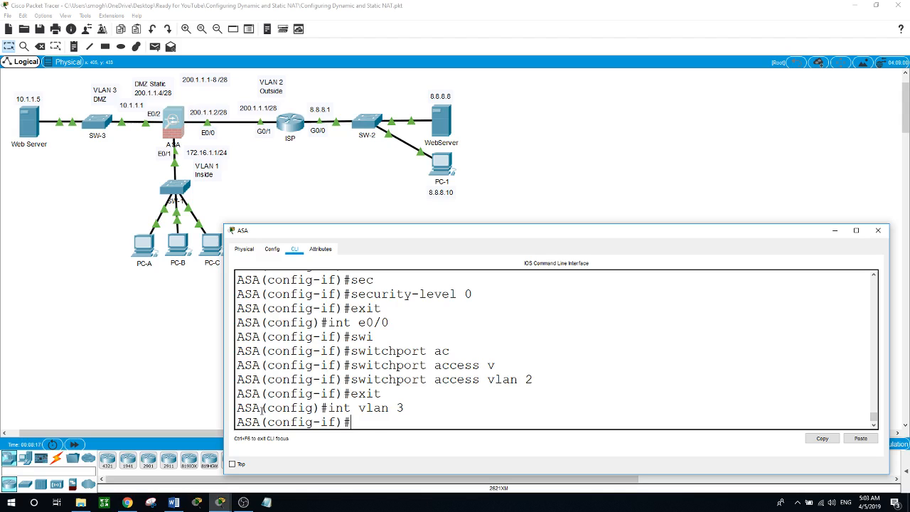
{"action": "type", "text": "nameif dmz"}
{"action": "key", "text": "Return"}
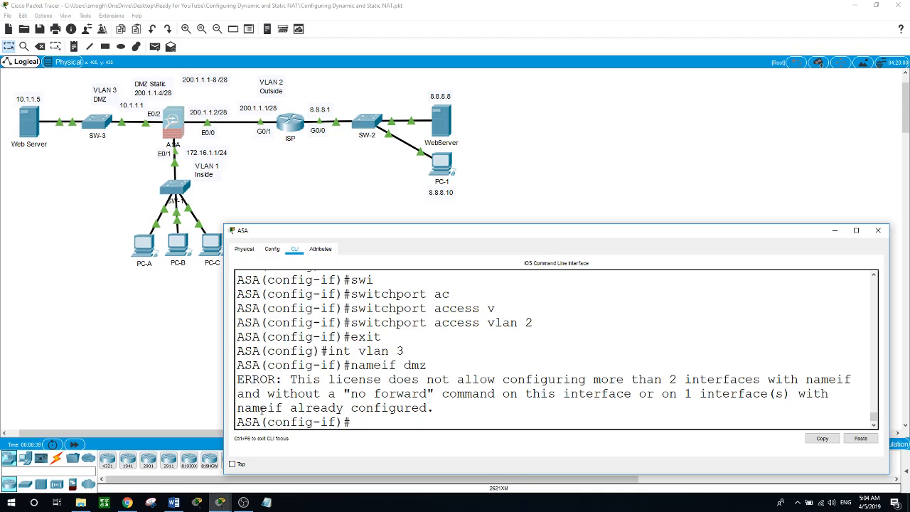
Block forwarding from the VLAN 3 interface to VLAN 1 with no forward interface vlan 1
{"action": "type", "text": "no forw"}
{"action": "key", "text": "Tab"}
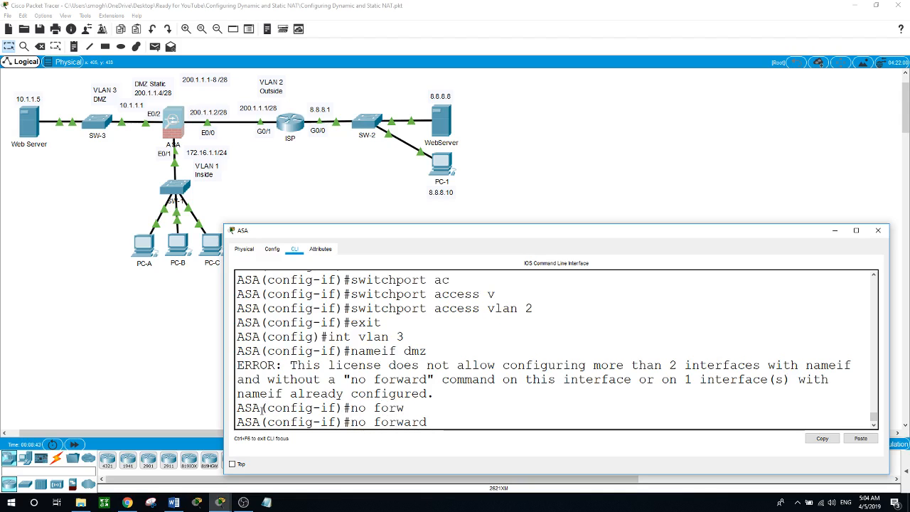
{"action": "type", "text": "in"}
{"action": "key", "text": "Tab"}
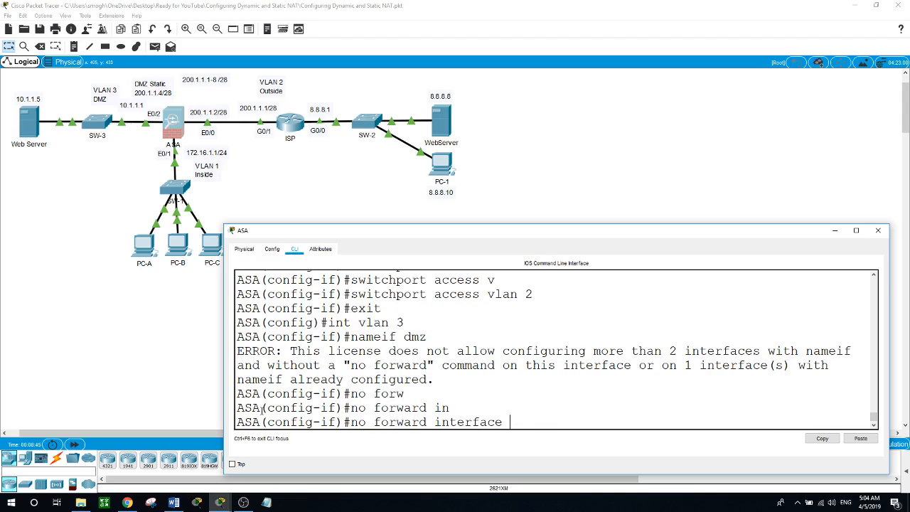
{"action": "type", "text": "vl"}
{"action": "key", "text": "Tab"}
{"action": "type", "text": "1"}
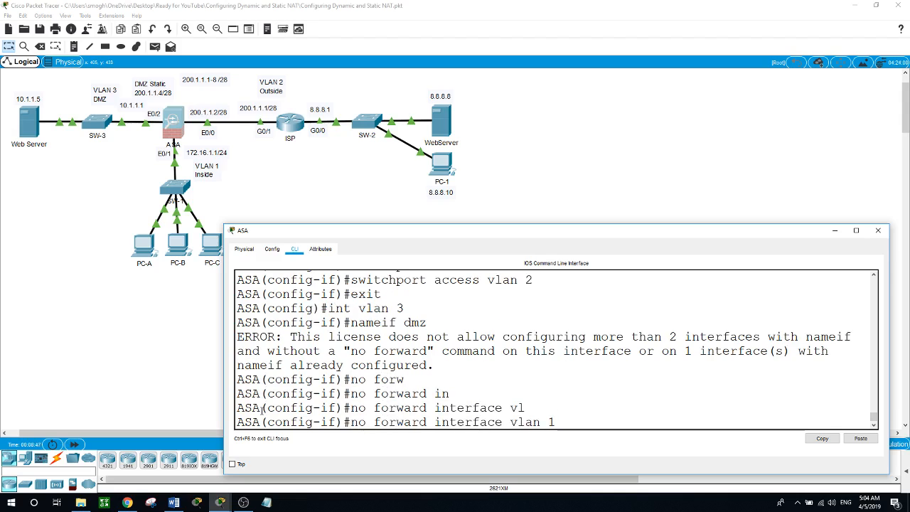
{"action": "key", "text": "Return"}
Name the VLAN 3 interface dmz and assign it IP address 10.1.1.1 with mask 255.255.255.0
{"action": "type", "text": "nameif"}
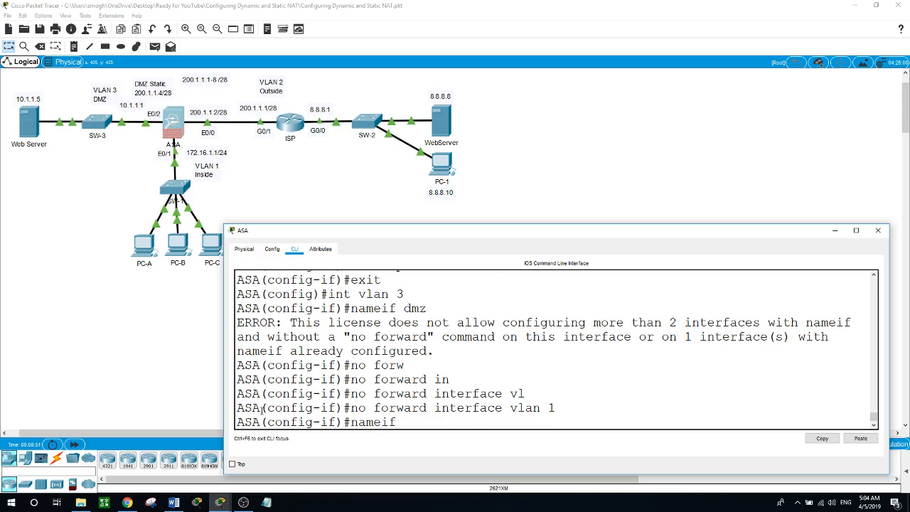
{"action": "type", "text": " dmz"}
{"action": "key", "text": "Return"}
{"action": "type", "text": "ip a"}
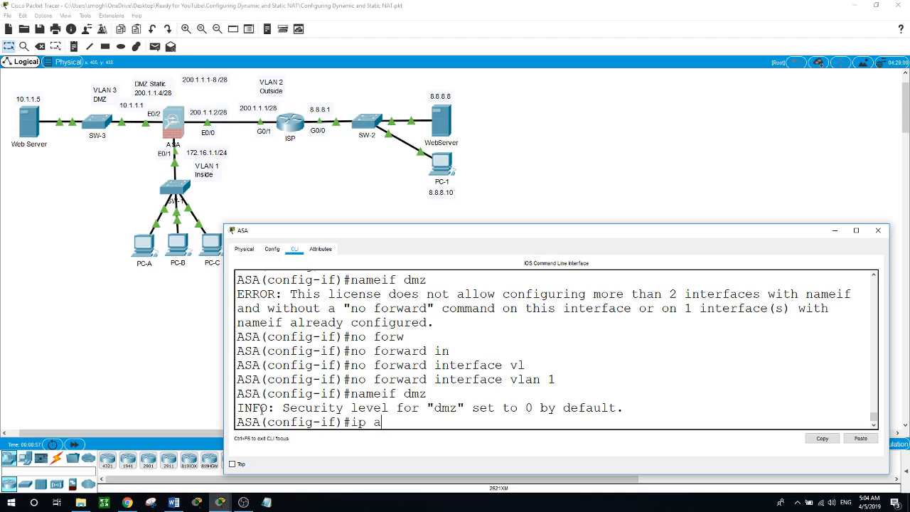
{"action": "type", "text": "ddress"}
{"action": "type", "text": "10.1.1.1 255"}
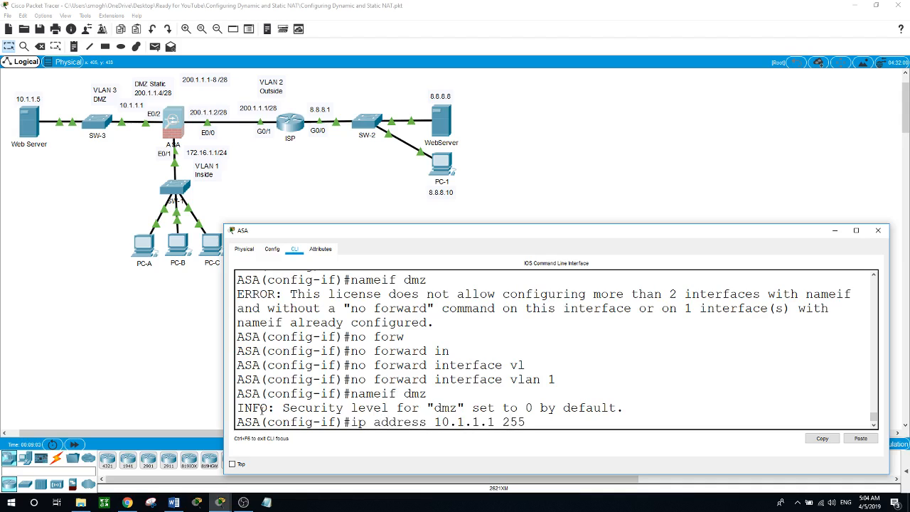
{"action": "type", "text": ".255.255.0"}
{"action": "key", "text": "Return"}
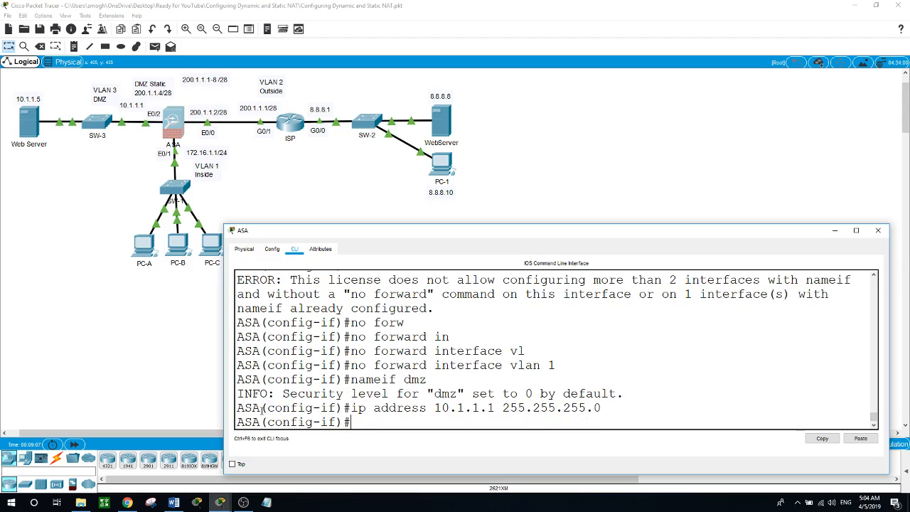
Set the security level of the VLAN 3 dmz interface to 50
{"action": "type", "text": "sec"}
{"action": "key", "text": "Tab"}
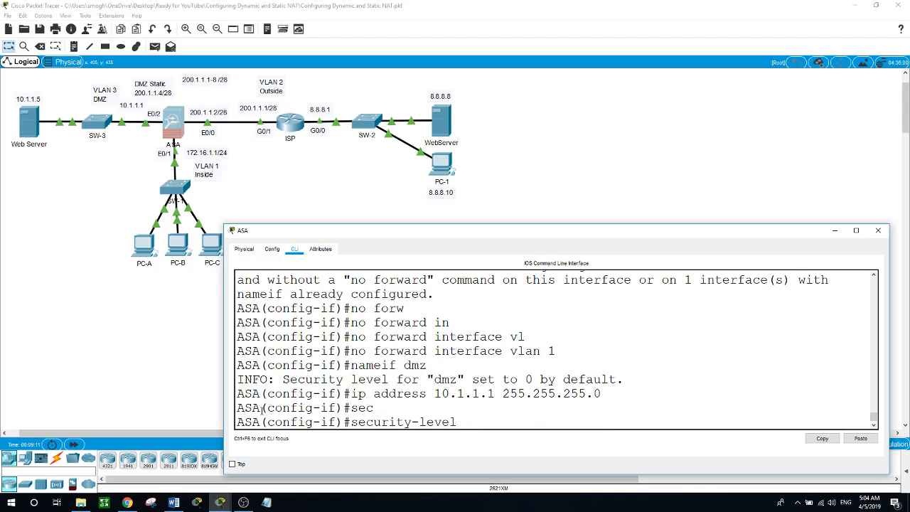
{"action": "type", "text": "50"}
{"action": "key", "text": "Return"}
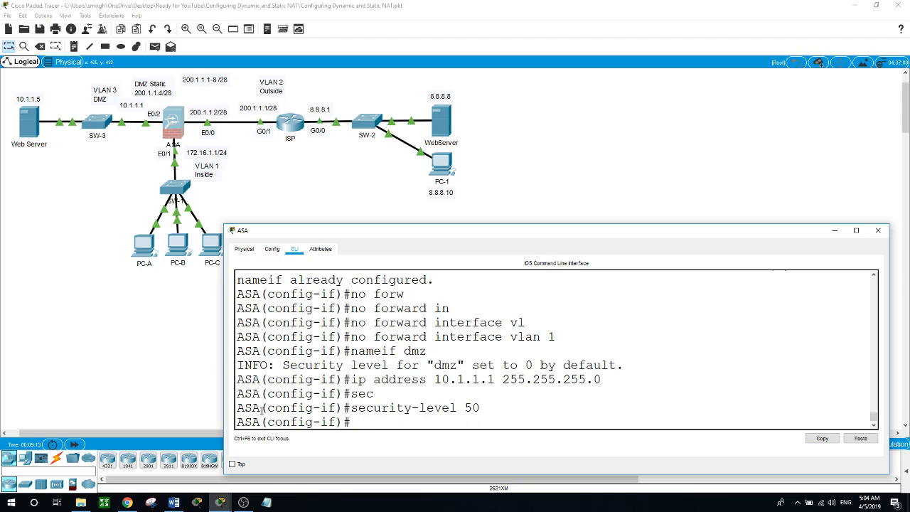
Assign the ASA's Ethernet0/2 port to VLAN 3 as a switchport access port
{"action": "type", "text": "exit"}
{"action": "key", "text": "Return"}
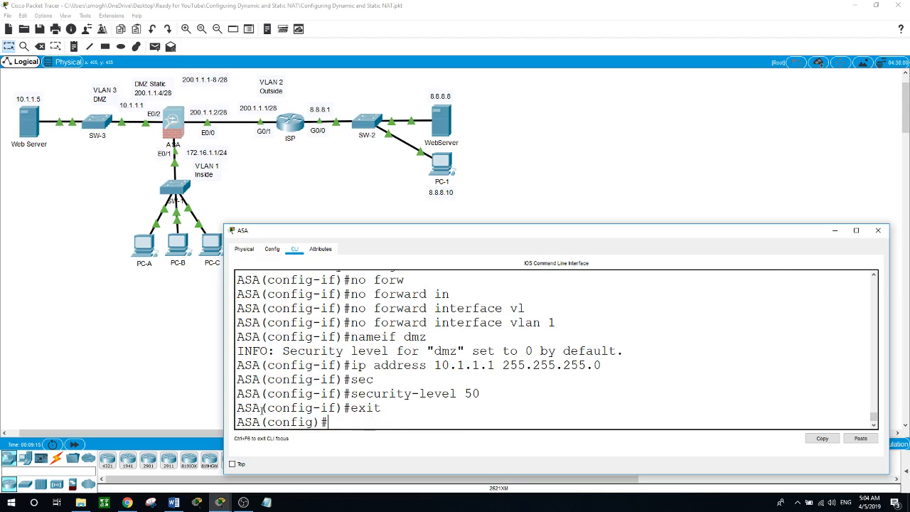
{"action": "type", "text": "int e0/2"}
{"action": "key", "text": "Return"}
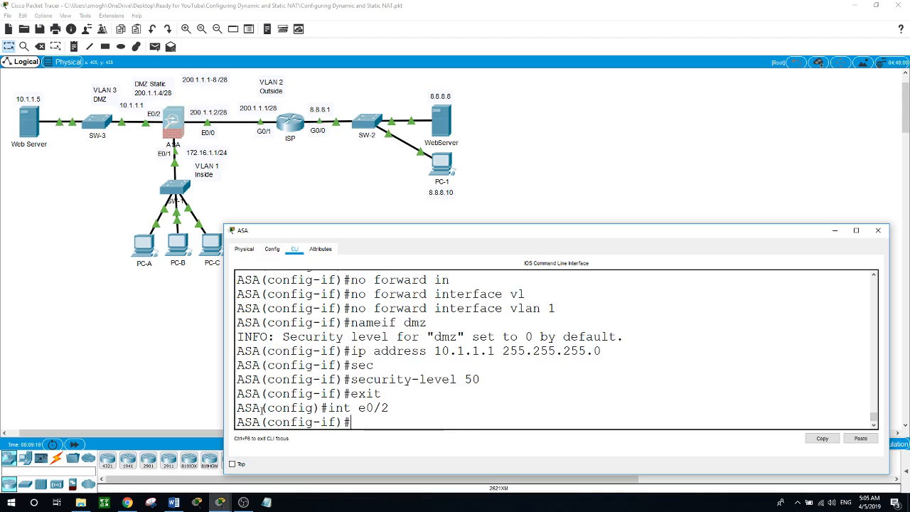
{"action": "type", "text": "swi"}
{"action": "key", "text": "Tab"}
{"action": "type", "text": "ac"}
{"action": "key", "text": "Tab"}
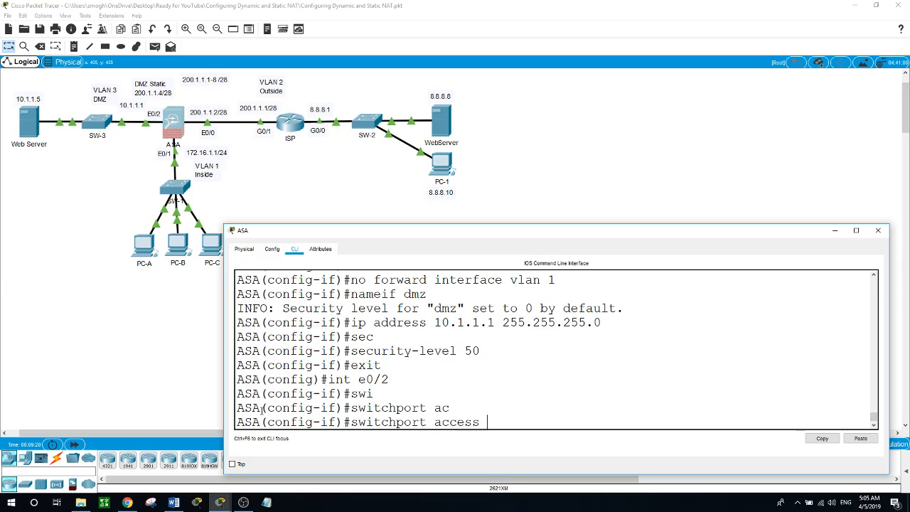
{"action": "type", "text": "v"}
{"action": "key", "text": "Tab"}
{"action": "type", "text": "3"}
{"action": "key", "text": "Return"}
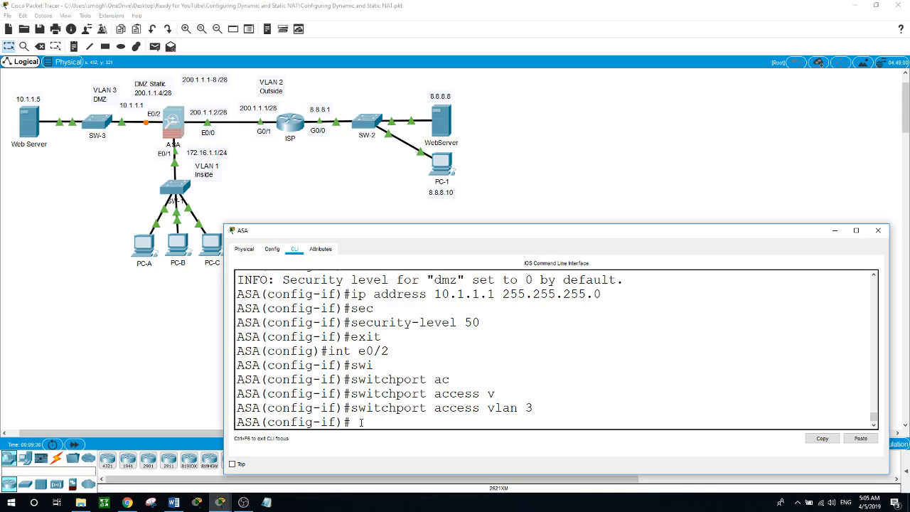
Return to privileged mode and run show switch vlan to check the ports assigned to the inside, outside and dmz VLANs
{"action": "type", "text": "exit"}
{"action": "key", "text": "Return"}
{"action": "type", "text": "exit"}
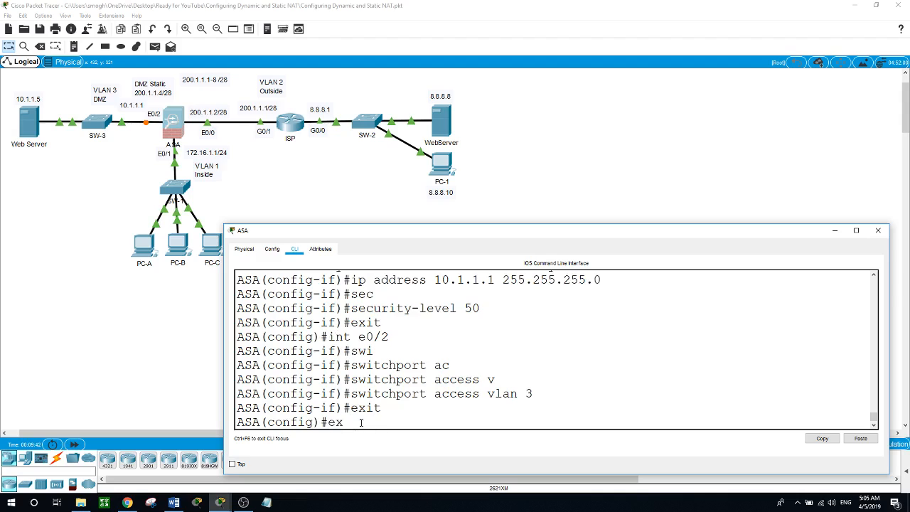
{"action": "key", "text": "Return"}
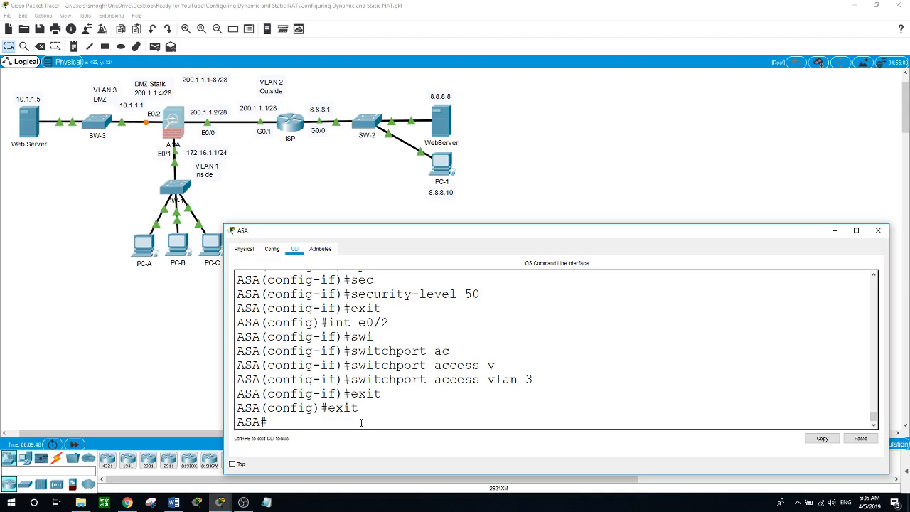
{"action": "type", "text": "show swi"}
{"action": "key", "text": "Tab"}
{"action": "type", "text": "vl"}
{"action": "key", "text": "Tab"}
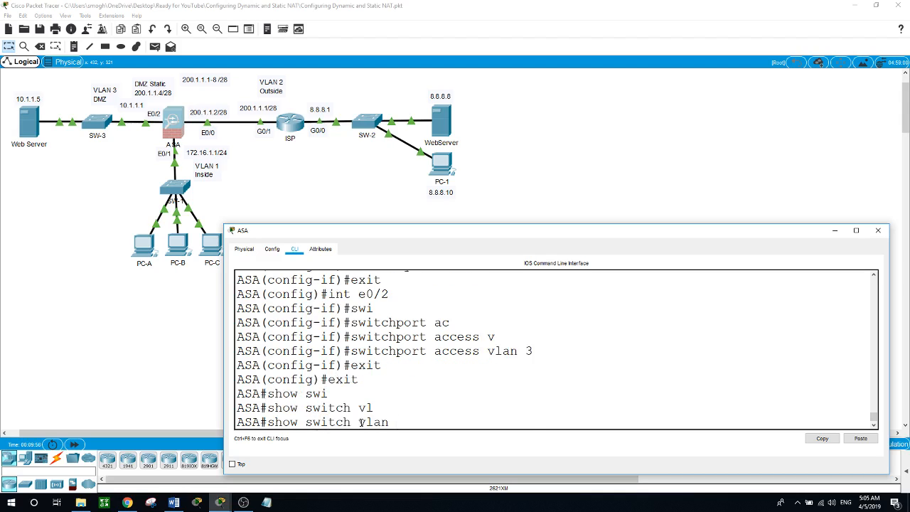
{"action": "key", "text": "Return"}
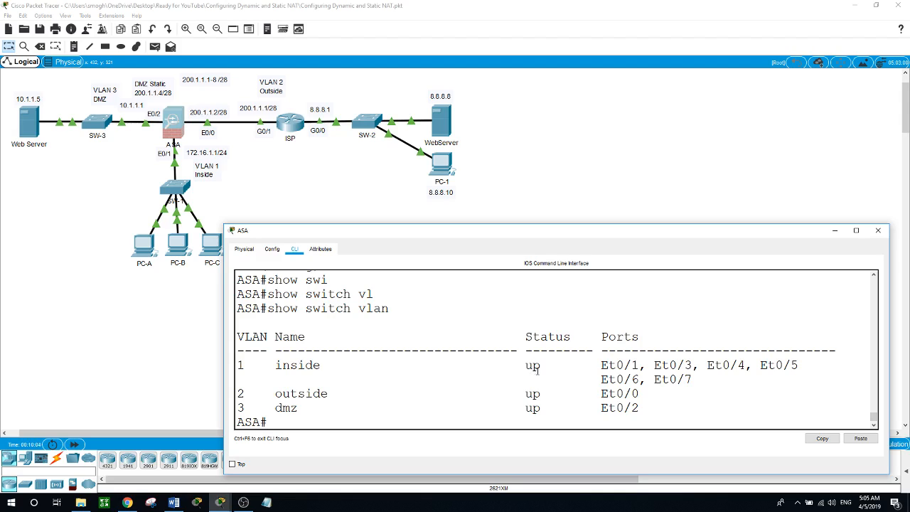
{"action": "left_click_drag", "start_coordinate": [591, 363], "coordinate": [799, 379]}
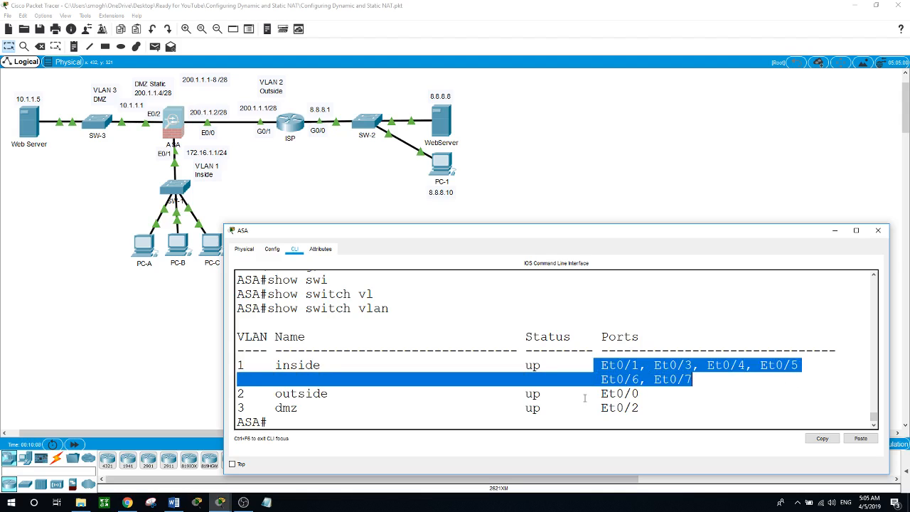
{"action": "left_click_drag", "start_coordinate": [281, 393], "coordinate": [654, 392]}
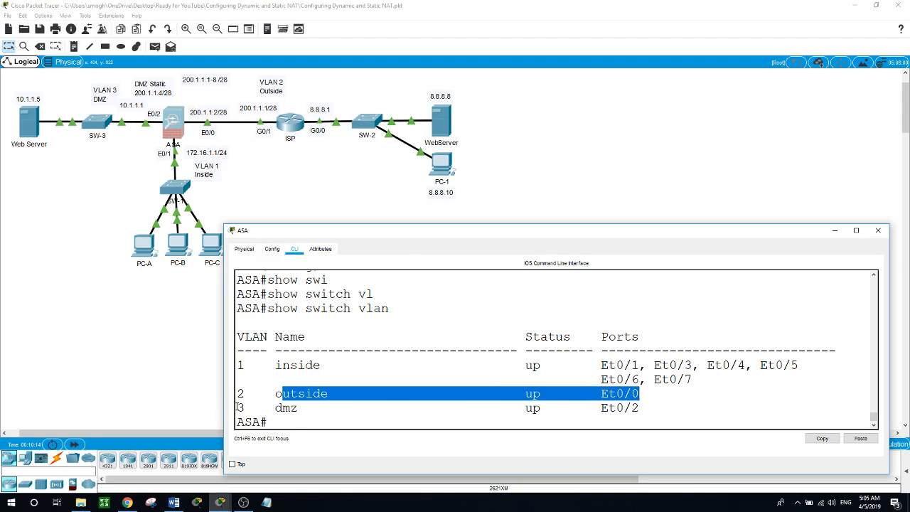
{"action": "left_click_drag", "start_coordinate": [237, 408], "coordinate": [638, 408]}
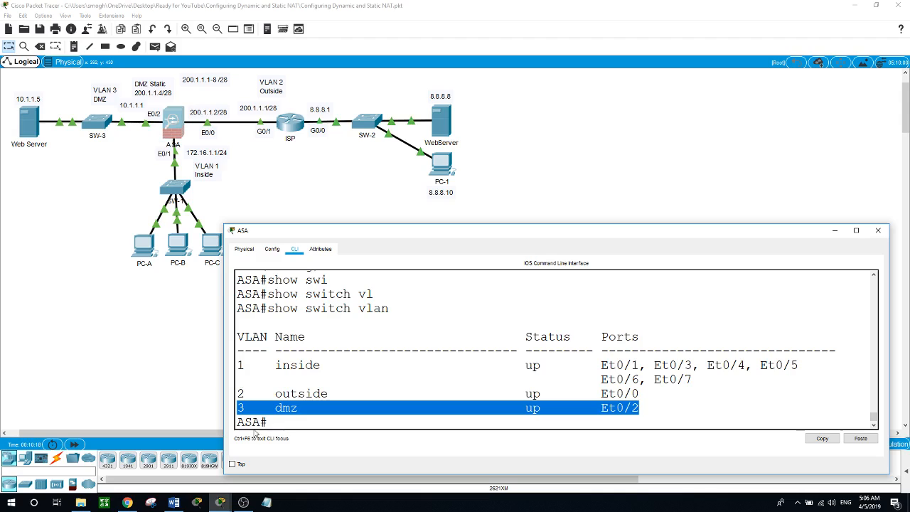
{"action": "left_click", "coordinate": [279, 424]}
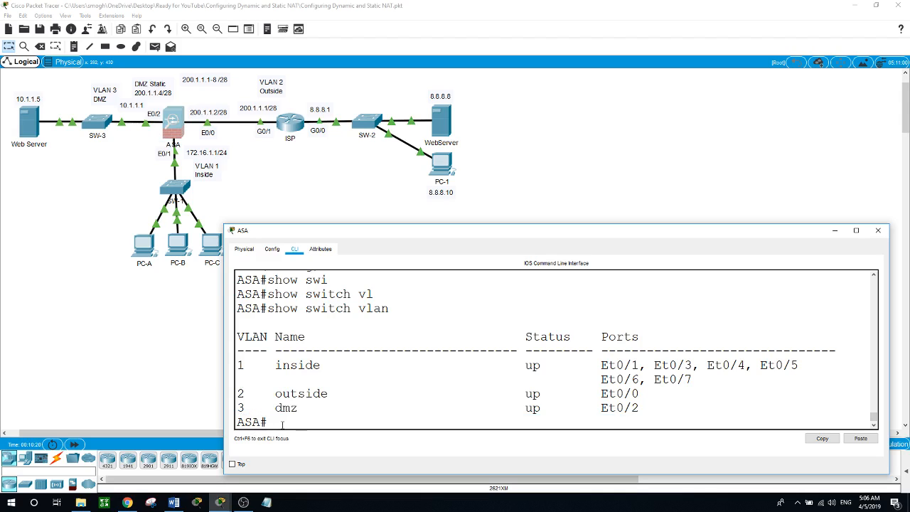
Display the ASA's IP addresses with show ip add and check the inside, outside and dmz entries
{"action": "type", "text": "show ip add"}
{"action": "key", "text": "Return"}
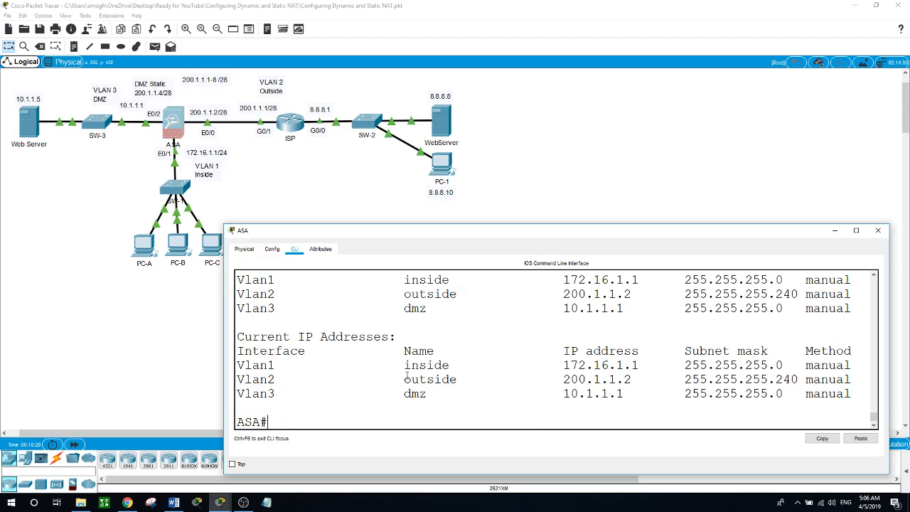
{"action": "left_click_drag", "start_coordinate": [407, 366], "coordinate": [464, 393]}
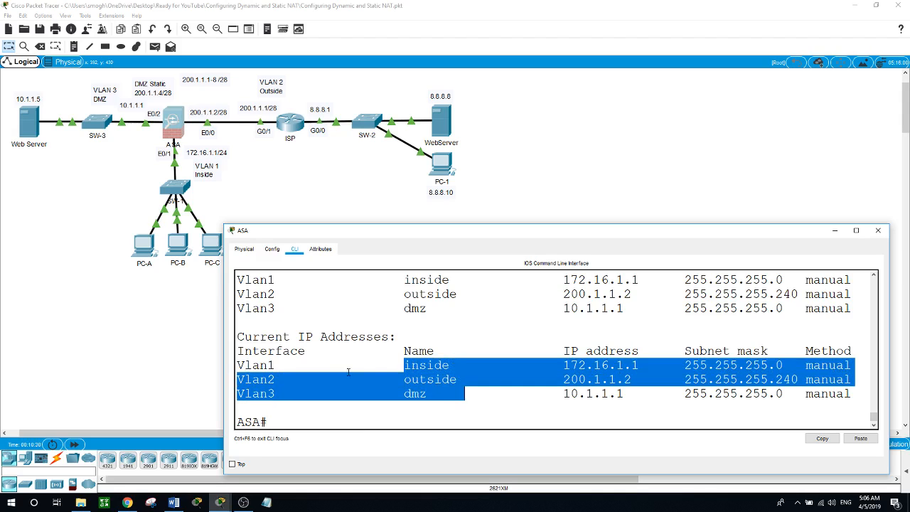
{"action": "left_click", "coordinate": [346, 420]}
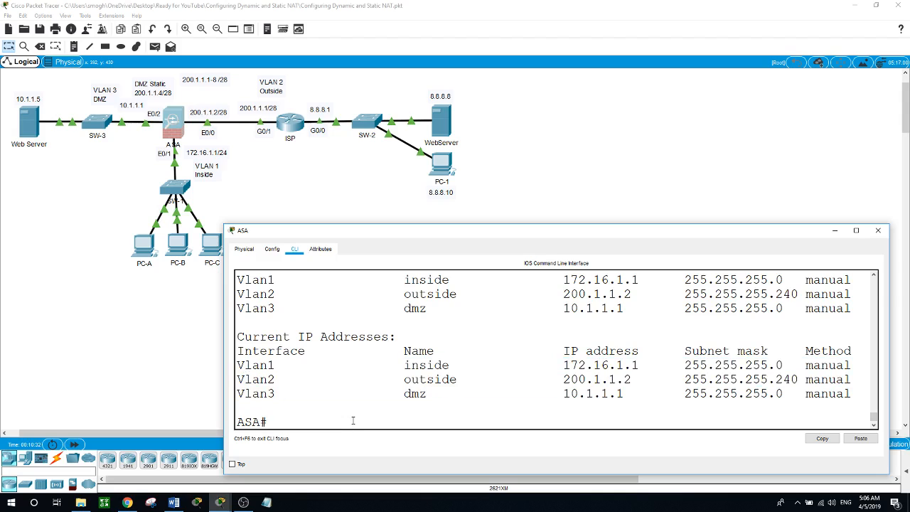
Run show interface ip brief through to its end and check the addresses and status of the three VLAN interfaces
{"action": "type", "text": "show int"}
{"action": "key", "text": "Tab"}
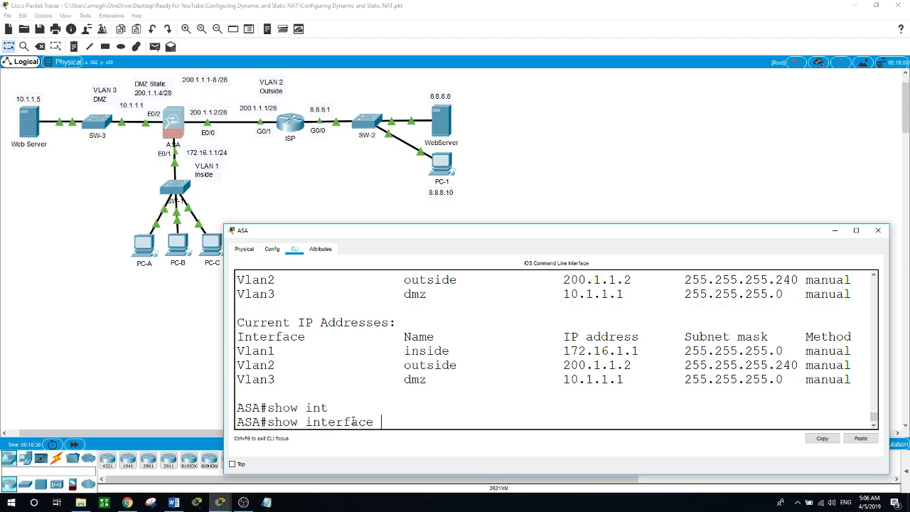
{"action": "type", "text": "ip brief"}
{"action": "key", "text": "Return"}
{"action": "key", "text": "space"}
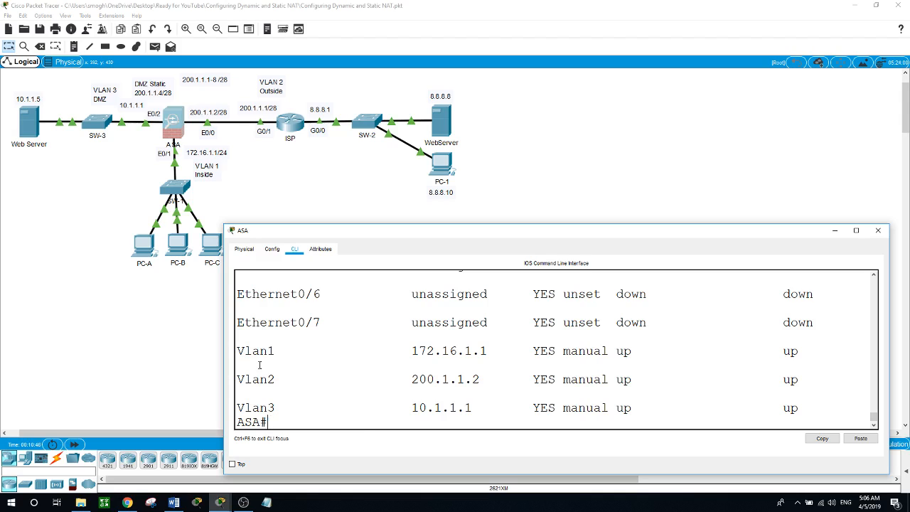
{"action": "left_click_drag", "start_coordinate": [238, 346], "coordinate": [372, 360]}
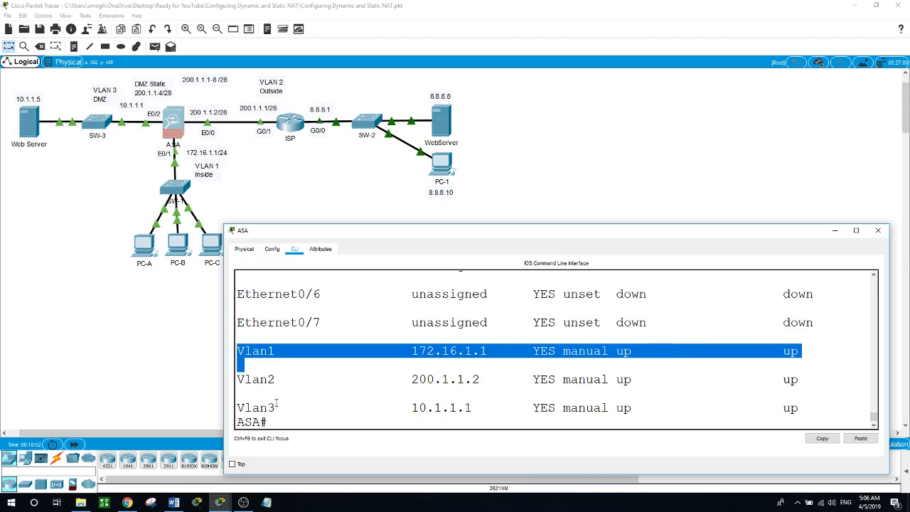
{"action": "left_click_drag", "start_coordinate": [237, 375], "coordinate": [570, 410]}
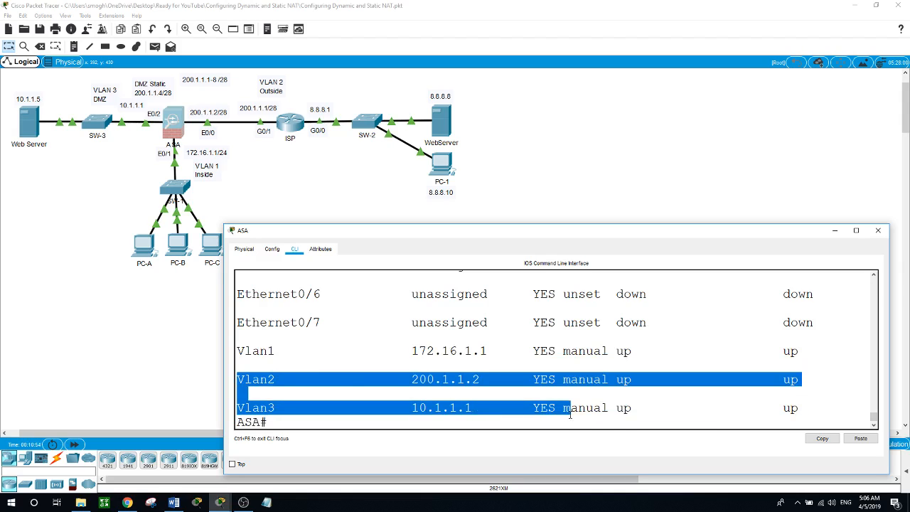
{"action": "left_click", "coordinate": [476, 427]}
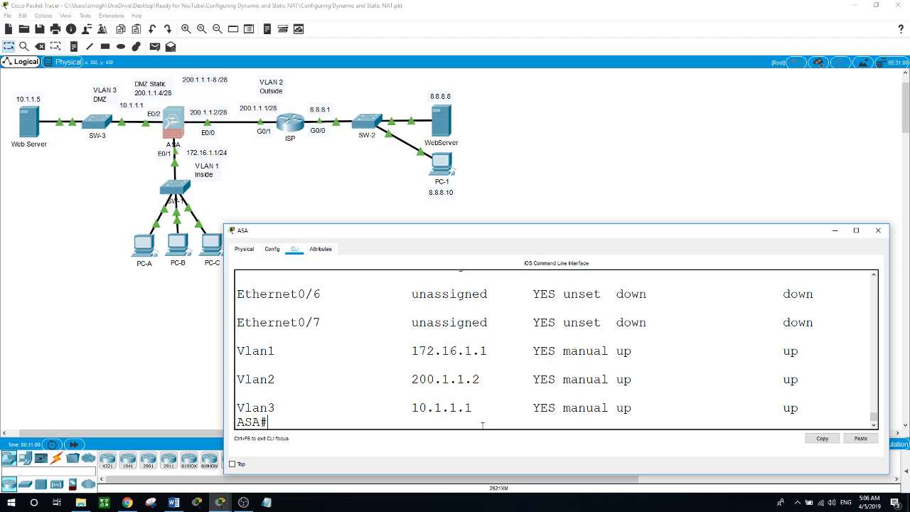
In the ASA's global configuration mode, define the DHCP address pool 172.16.1.5-172.16.1.10 for the inside interface
{"action": "left_click", "coordinate": [130, 365]}
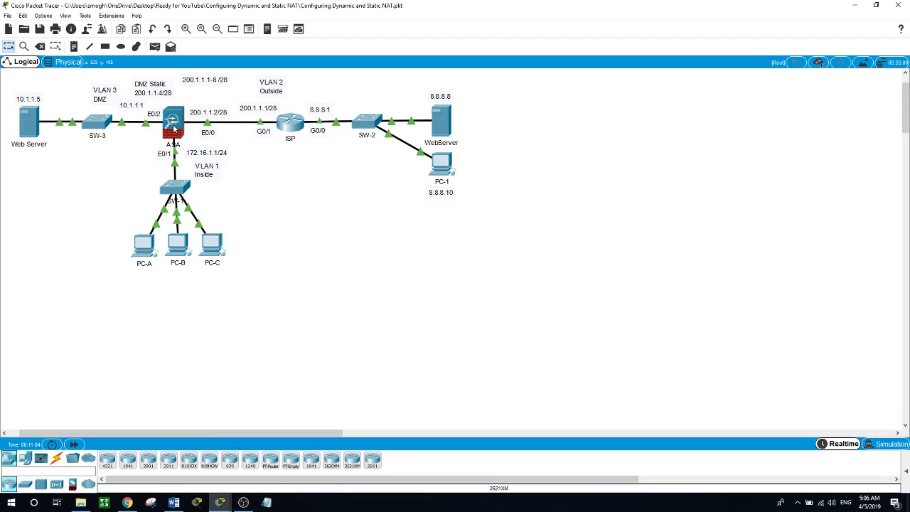
{"action": "left_click", "coordinate": [174, 125]}
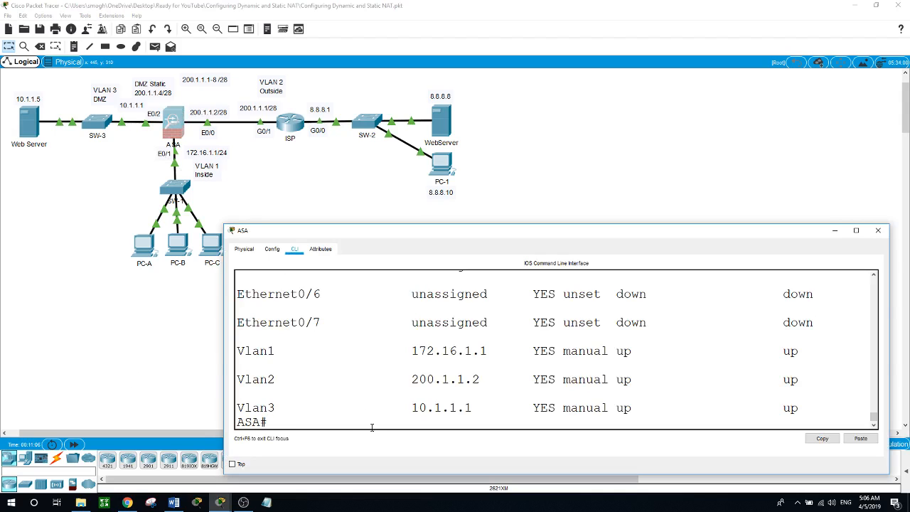
{"action": "type", "text": "conf t"}
{"action": "key", "text": "Return"}
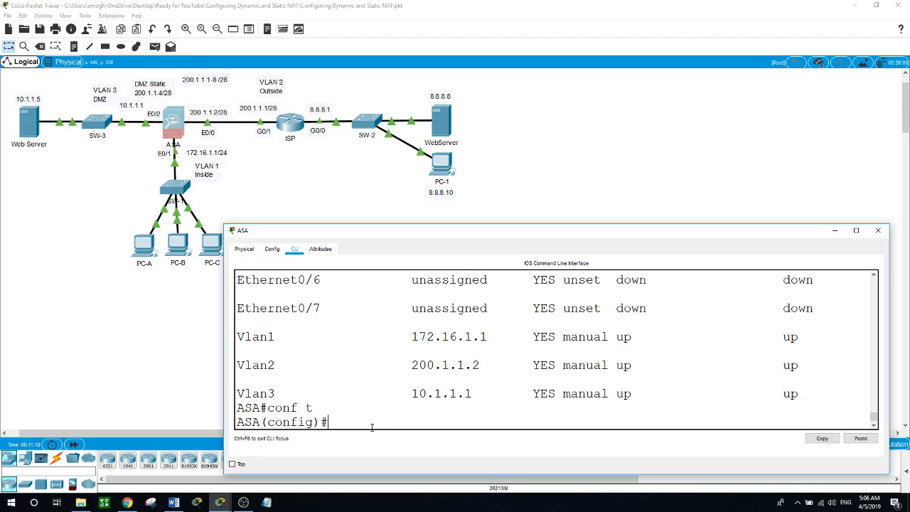
{"action": "type", "text": "dhcpd add"}
{"action": "key", "text": "Tab"}
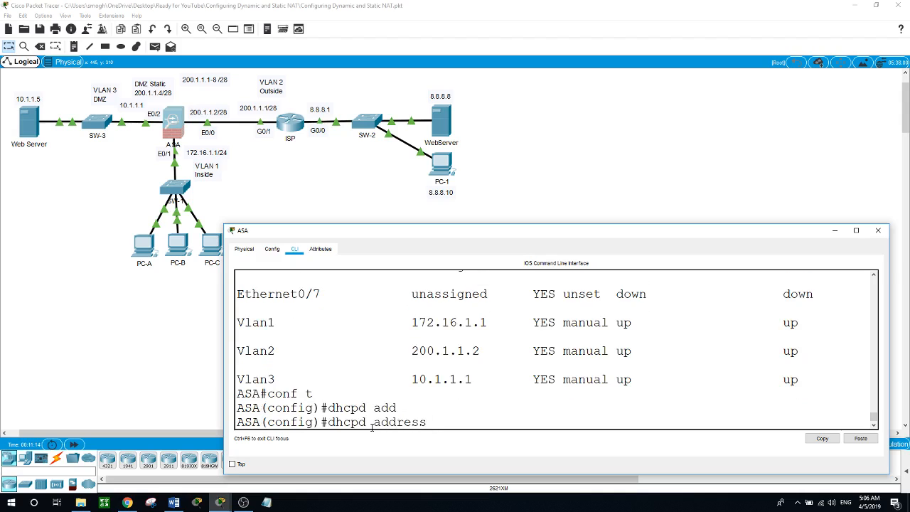
{"action": "type", "text": "172.16.1.5-172.16.1.10 inside"}
{"action": "key", "text": "Return"}
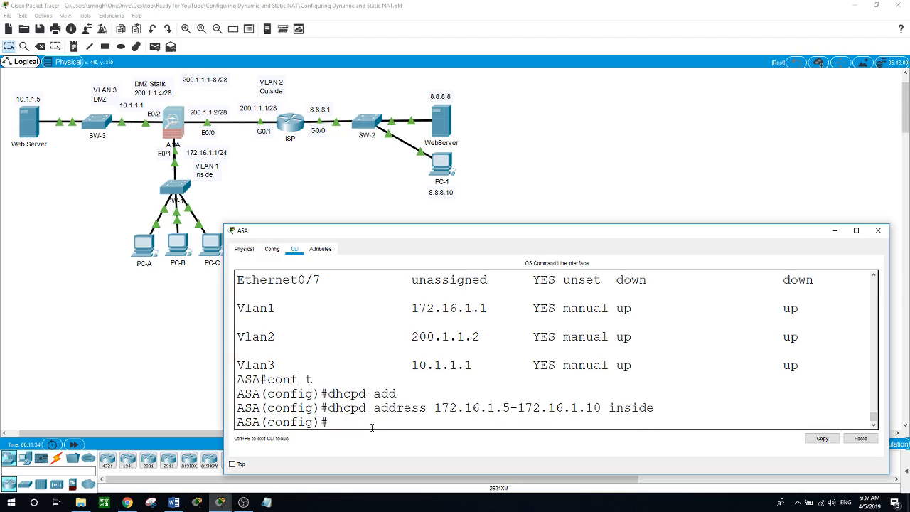
Set 8.8.8.8 as the ASA's DHCP-supplied DNS server and enable the DHCP service on the inside interface
{"action": "type", "text": "dhcpd dns "}
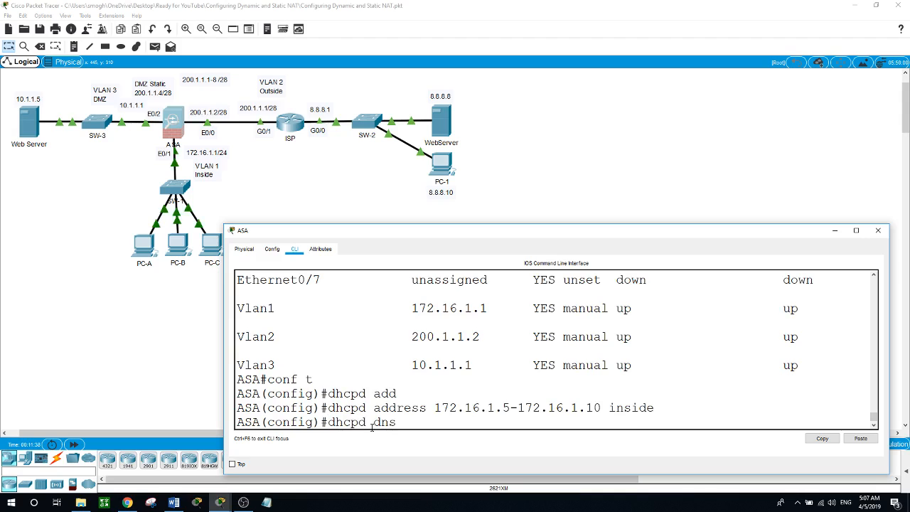
{"action": "type", "text": "8.8.8.8"}
{"action": "key", "text": "Return"}
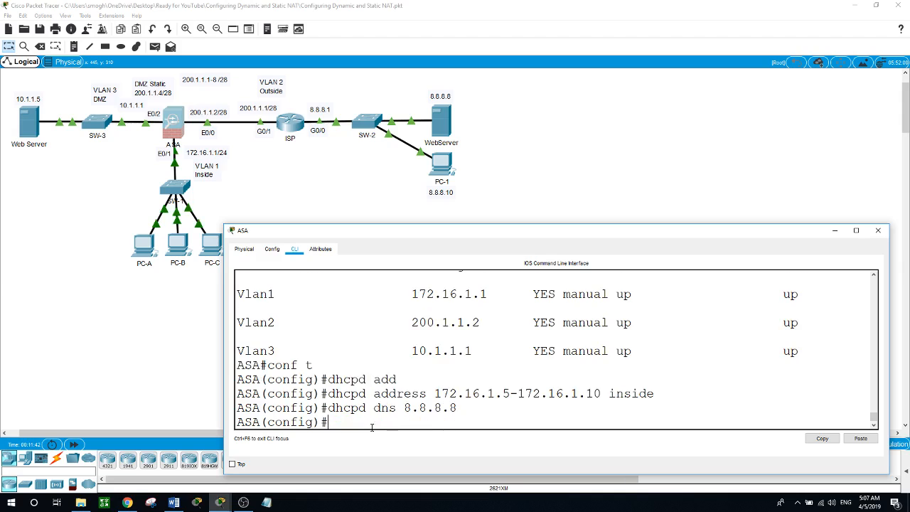
{"action": "type", "text": "dh"}
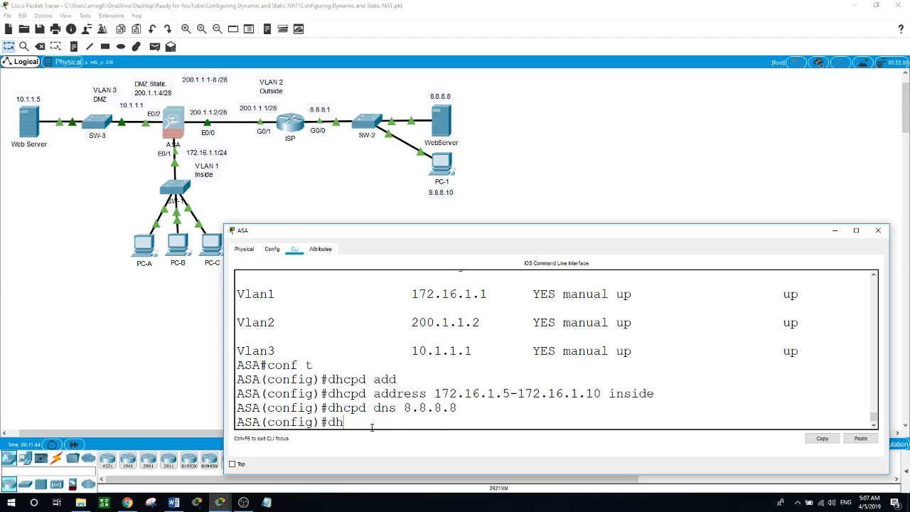
{"action": "type", "text": "cpd en"}
{"action": "key", "text": "Tab"}
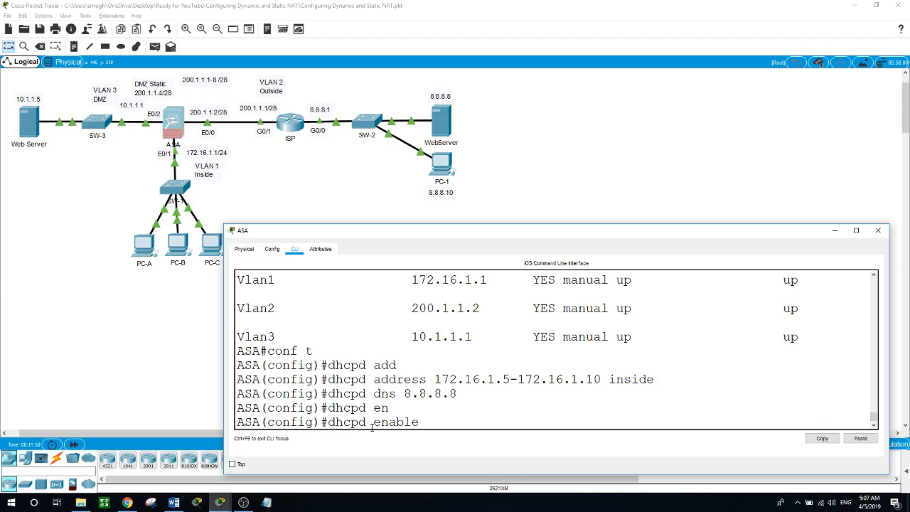
{"action": "type", "text": "inside"}
{"action": "key", "text": "Return"}
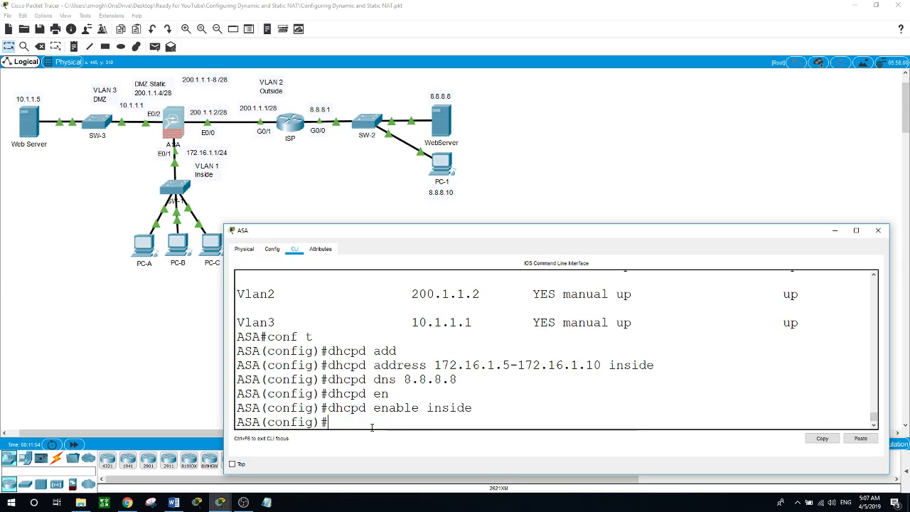
Switch PC-A's IPv4 configuration from Static to DHCP
{"action": "left_click", "coordinate": [217, 369]}
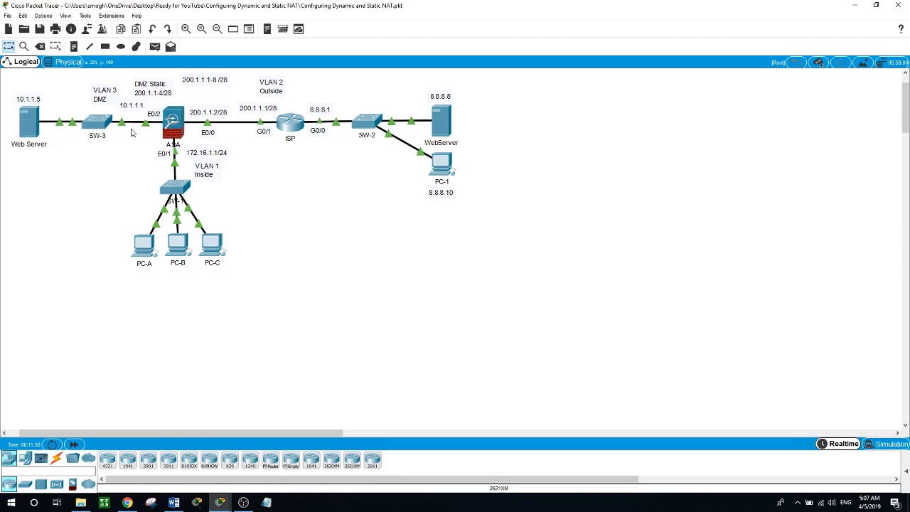
{"action": "left_click", "coordinate": [144, 247]}
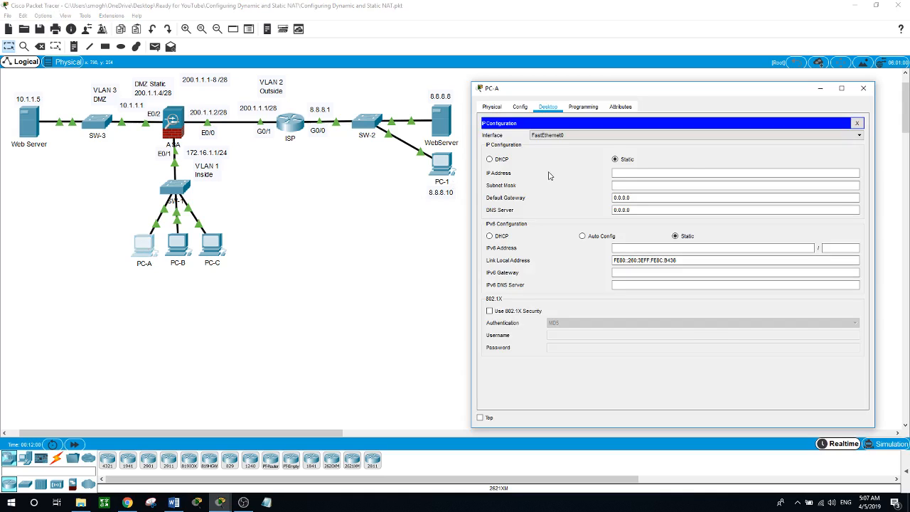
{"action": "left_click", "coordinate": [856, 123]}
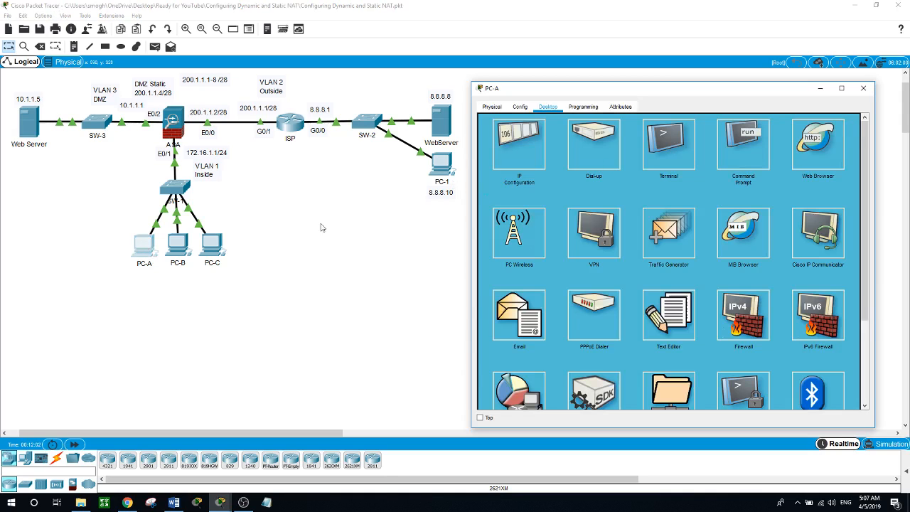
{"action": "left_click", "coordinate": [526, 156]}
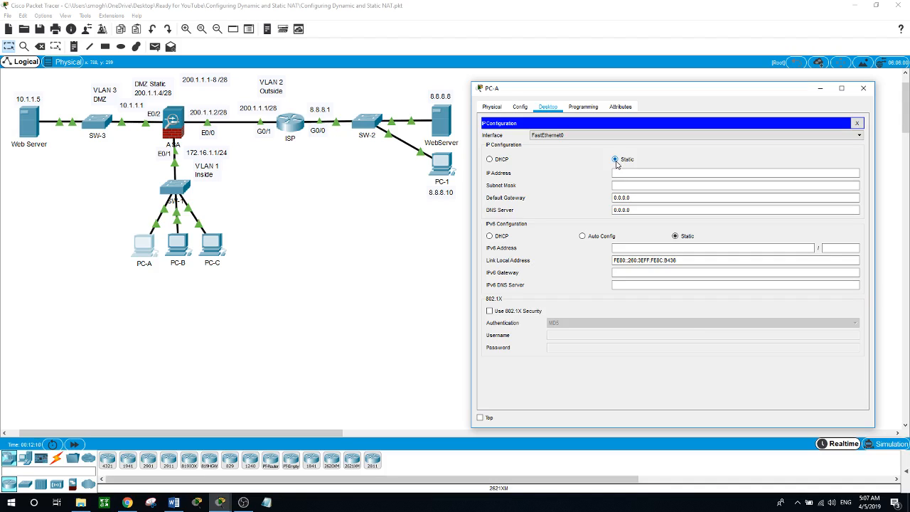
{"action": "left_click", "coordinate": [488, 160]}
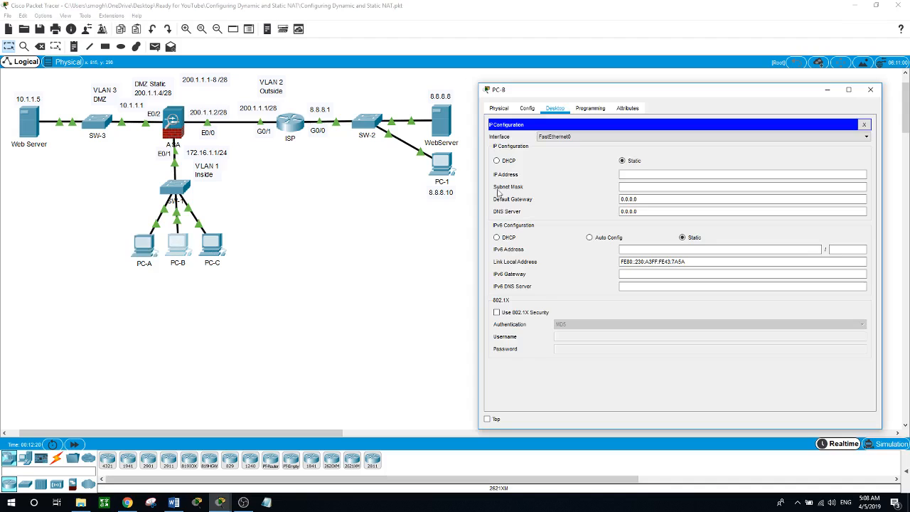
Switch the IPv4 configuration of PC-B and PC-C from Static to DHCP
{"action": "left_click", "coordinate": [496, 160]}
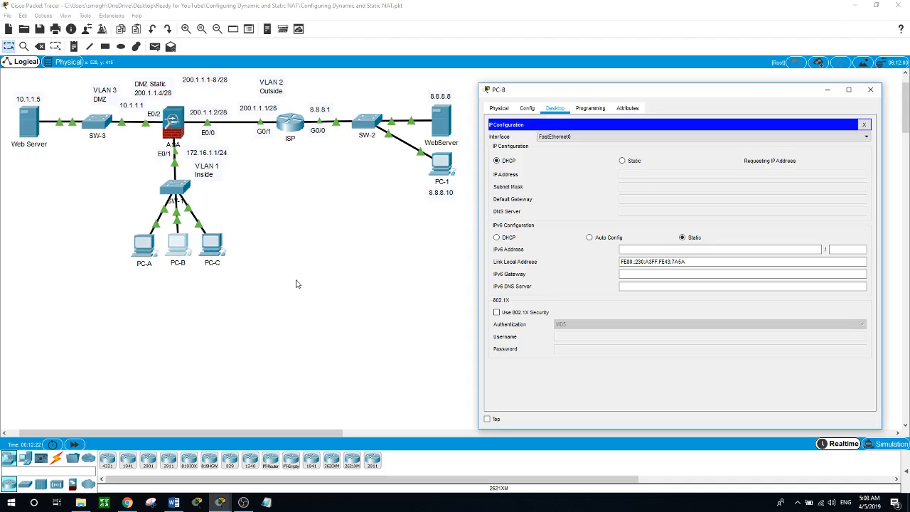
{"action": "left_click", "coordinate": [213, 246]}
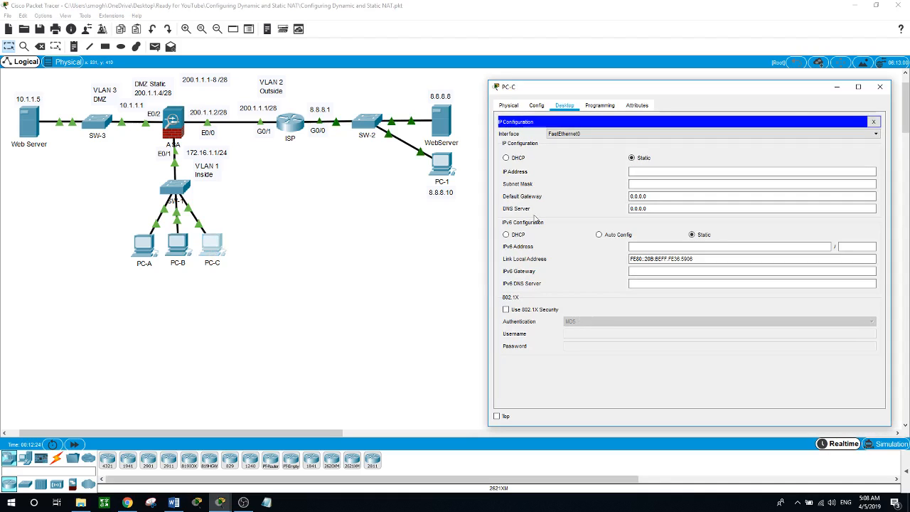
{"action": "left_click", "coordinate": [505, 158]}
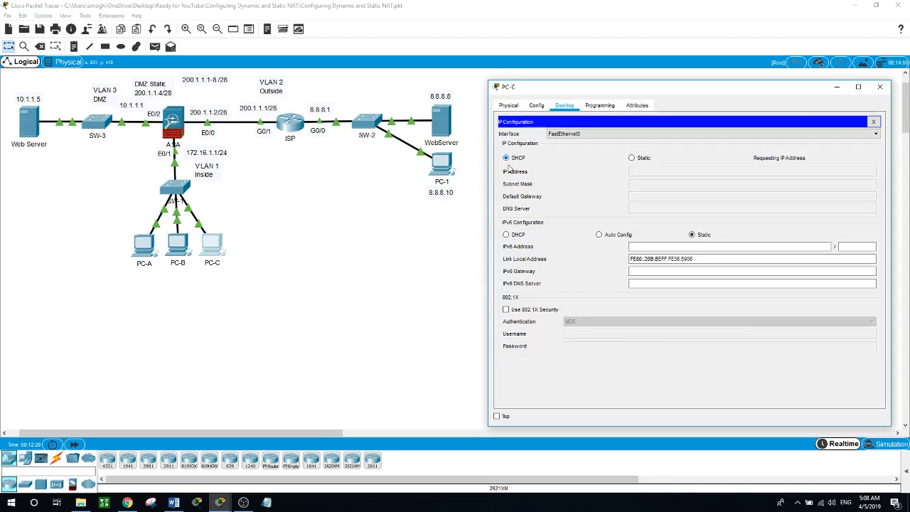
{"action": "left_click", "coordinate": [419, 313]}
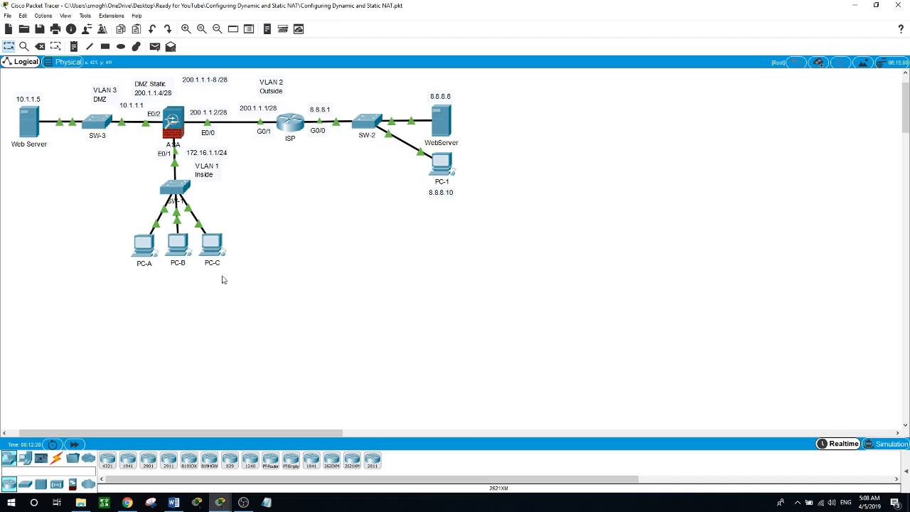
From PC-A's command prompt, ping the inside gateway 172.16.1.1 and the outside web server 8.8.8.8
{"action": "left_click", "coordinate": [146, 245]}
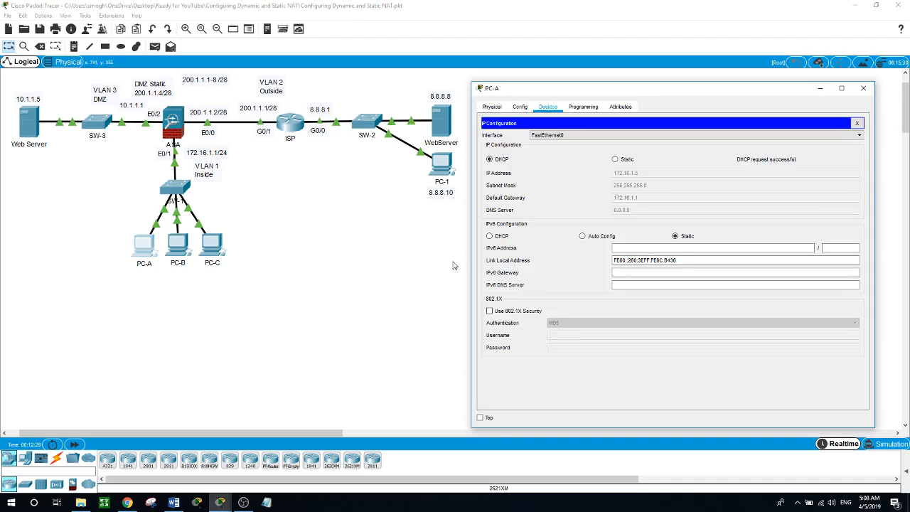
{"action": "left_click", "coordinate": [856, 124]}
{"action": "left_click", "coordinate": [742, 144]}
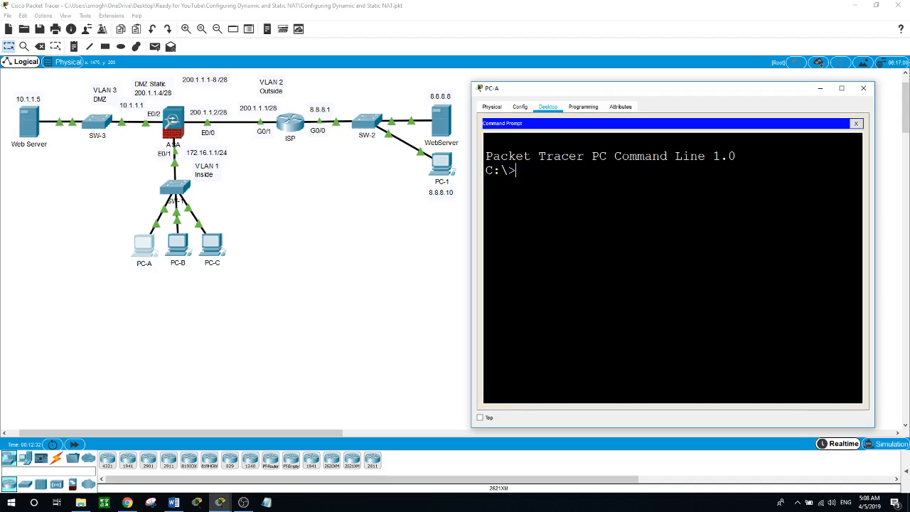
{"action": "type", "text": "ping 172.16.1.1"}
{"action": "key", "text": "Return"}
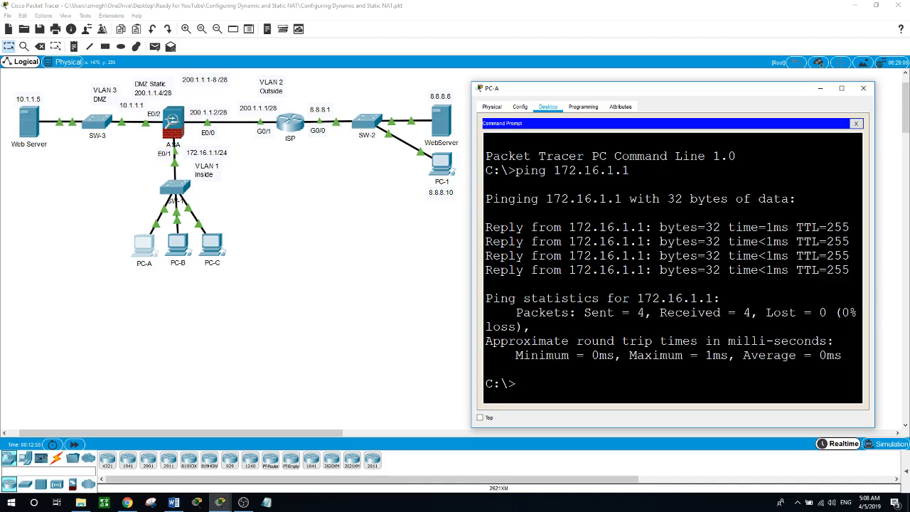
{"action": "type", "text": "ping 8.8.8.8"}
{"action": "key", "text": "Return"}
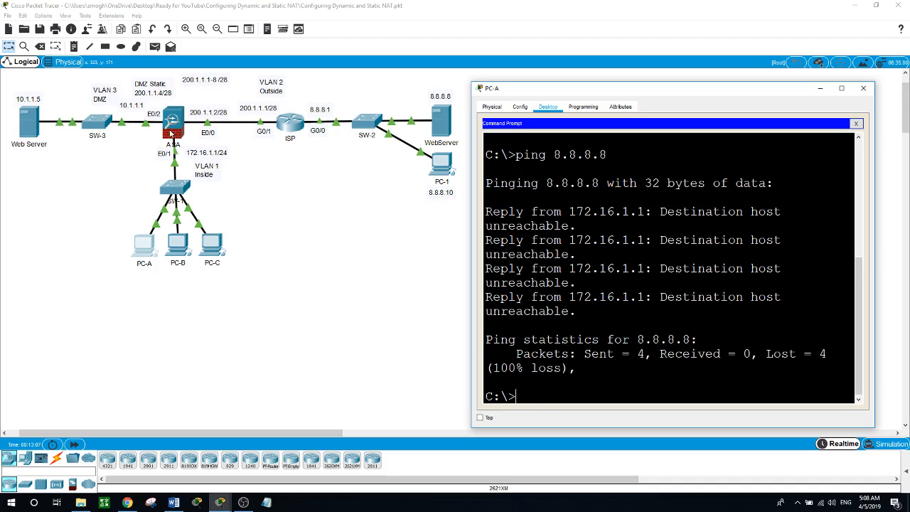
{"action": "left_click", "coordinate": [297, 197]}
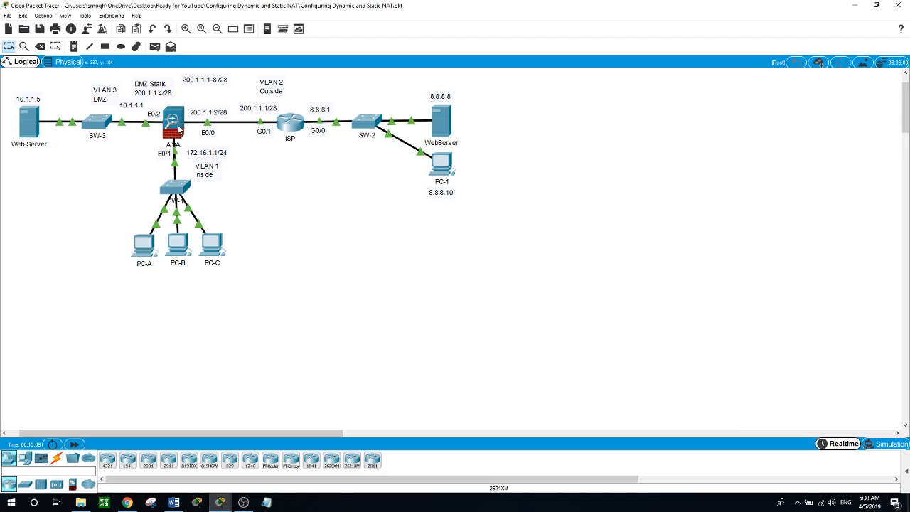
Start a route command in the ASA's global configuration mode and list its interface options
{"action": "left_click", "coordinate": [173, 122]}
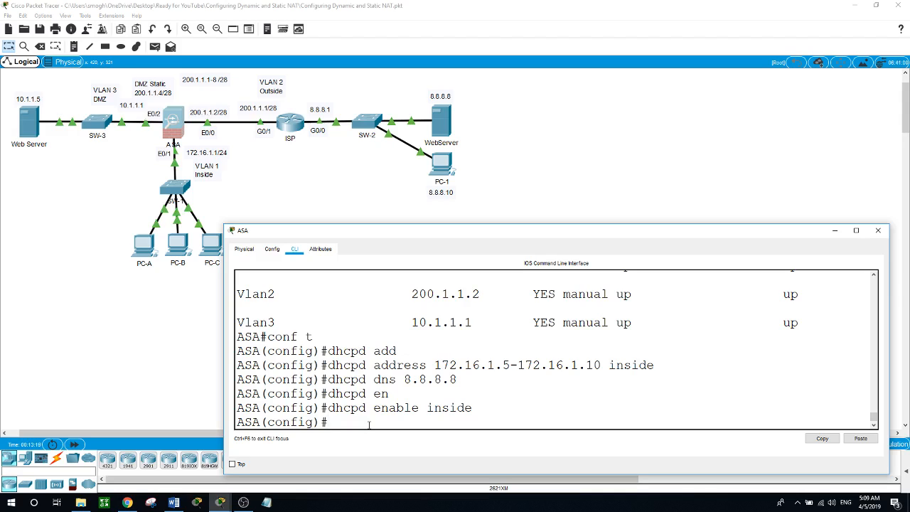
{"action": "type", "text": "ip"}
{"action": "type", "text": " route"}
{"action": "key", "text": "BackSpace"}
{"action": "key", "text": "BackSpace"}
{"action": "key", "text": "BackSpace"}
{"action": "key", "text": "BackSpace"}
{"action": "key", "text": "BackSpace"}
{"action": "key", "text": "BackSpace"}
{"action": "key", "text": "BackSpace"}
{"action": "key", "text": "BackSpace"}
{"action": "type", "text": "route ?"}
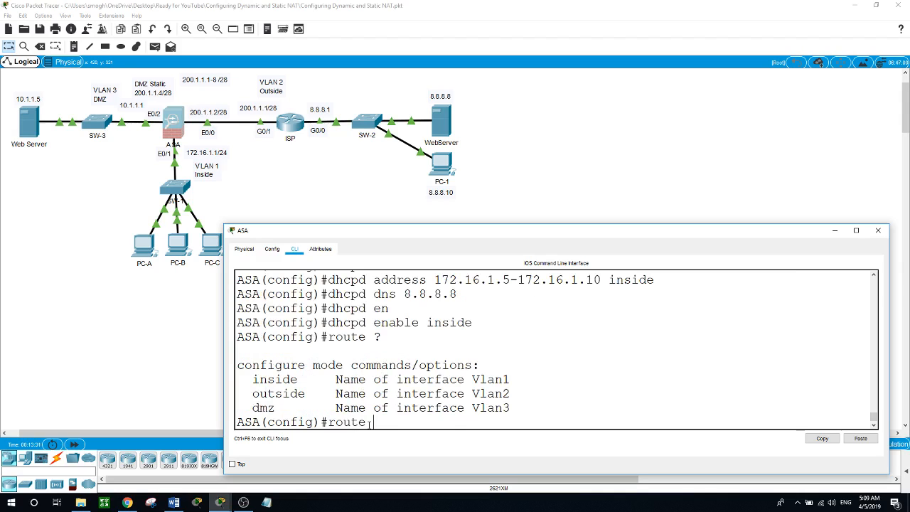
Complete the ASA's default route as outside 0.0.0.0 0.0.0.0 with the ISP gateway 200.1.1.1
{"action": "type", "text": "outside 0.0.0.0 0.0.0.0"}
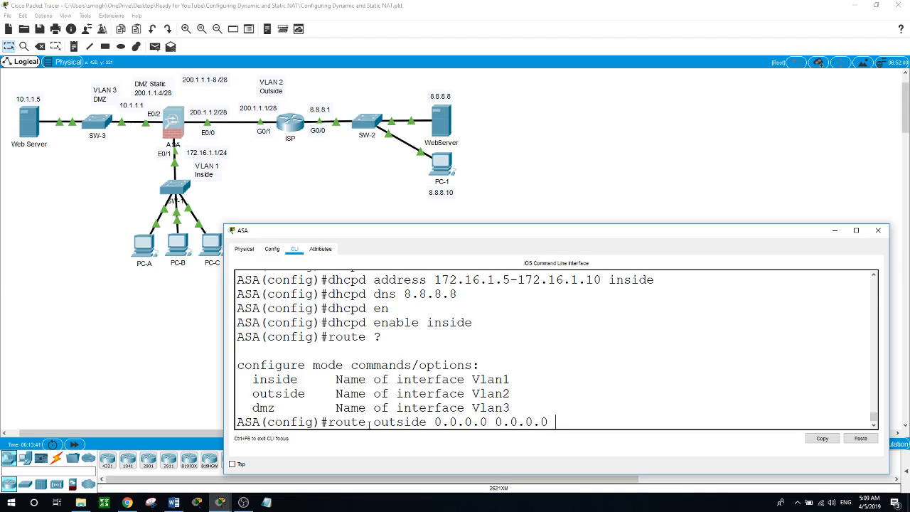
{"action": "type", "text": " ?"}
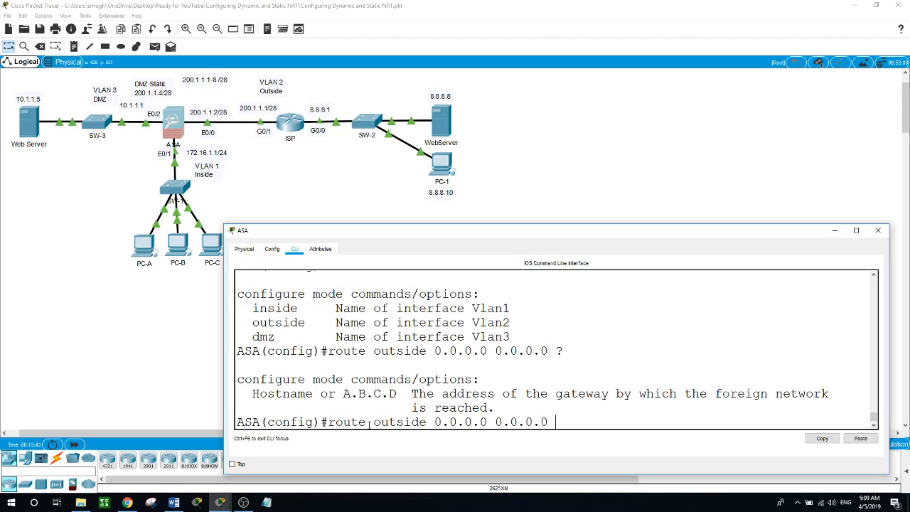
{"action": "left_click", "coordinate": [254, 153]}
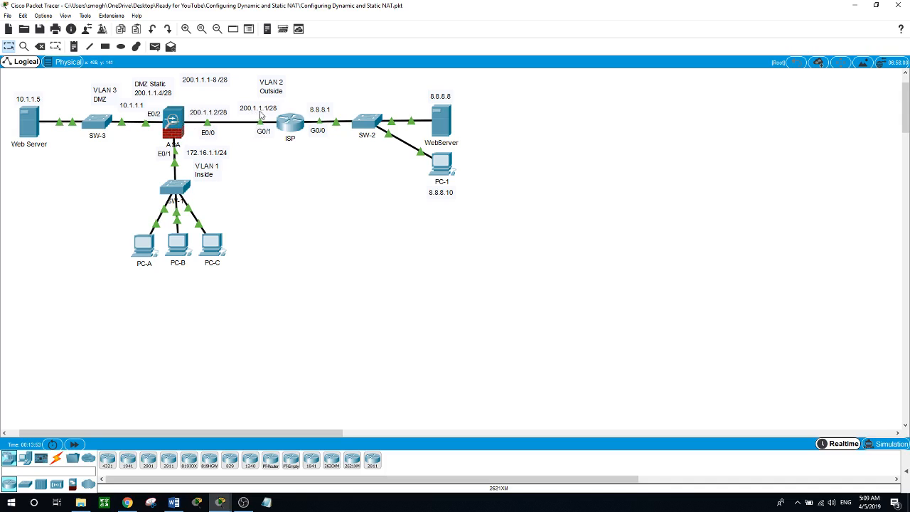
{"action": "left_click", "coordinate": [180, 130]}
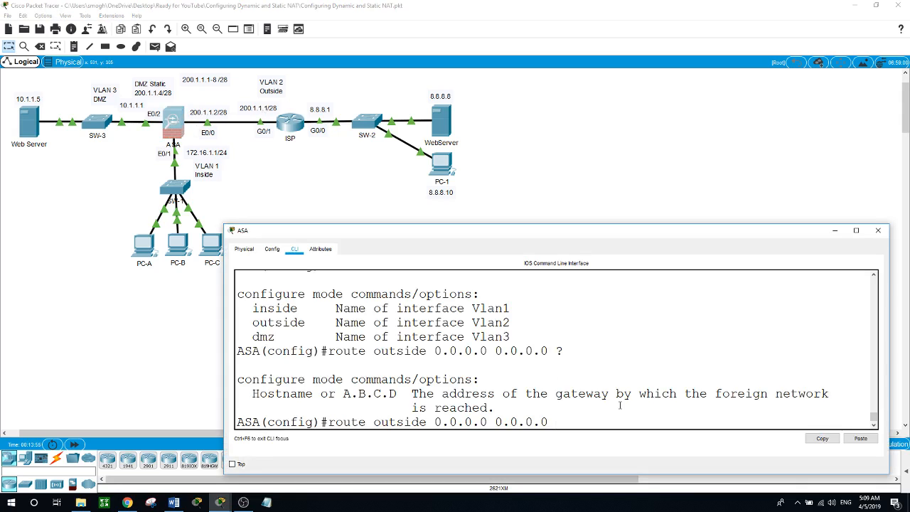
{"action": "type", "text": "200.1.1.1"}
{"action": "key", "text": "Return"}
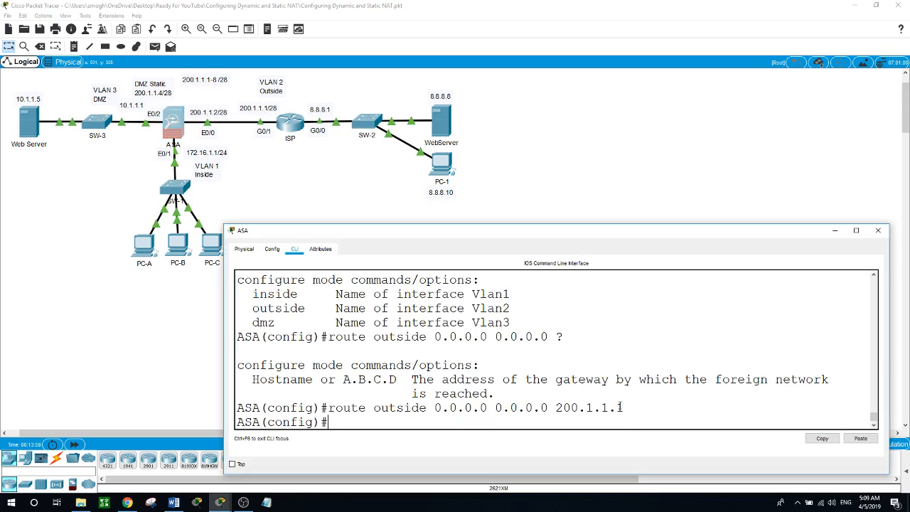
Repeat the ping to 8.8.8.8 from PC-A's command prompt to test the default route
{"action": "left_click", "coordinate": [140, 249]}
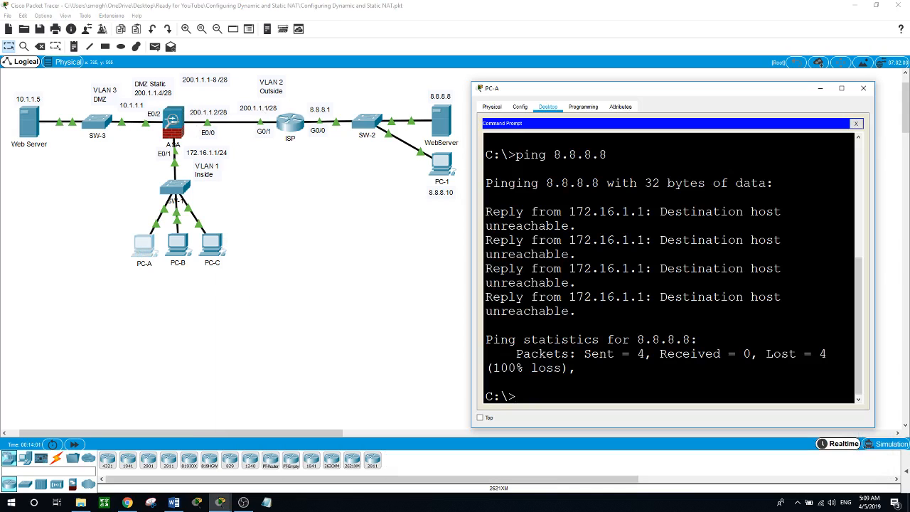
{"action": "key", "text": "Up"}
{"action": "key", "text": "Return"}
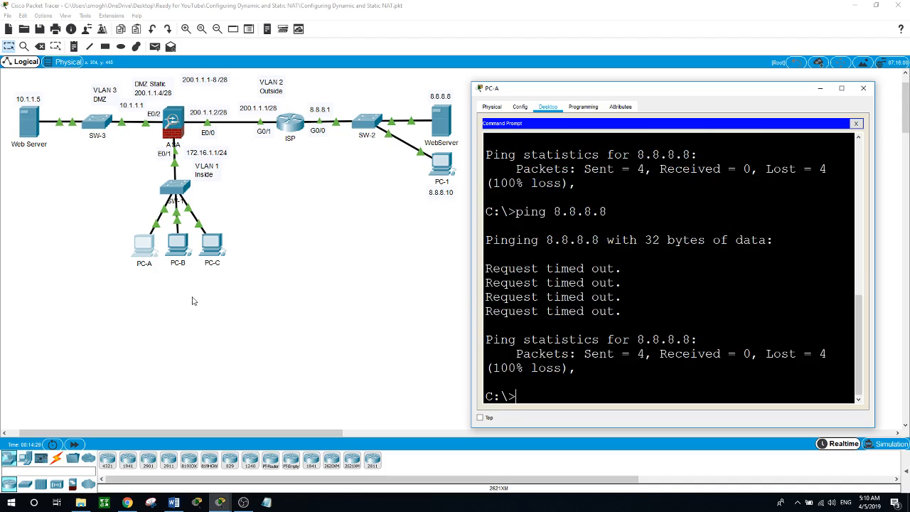
{"action": "left_click", "coordinate": [169, 297]}
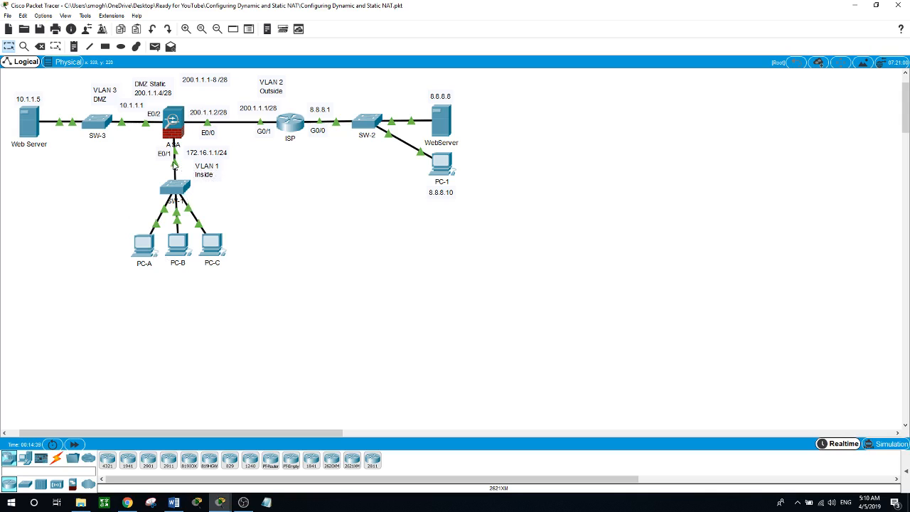
Create a network object named INTERNET in the ASA's global configuration mode
{"action": "left_click", "coordinate": [178, 130]}
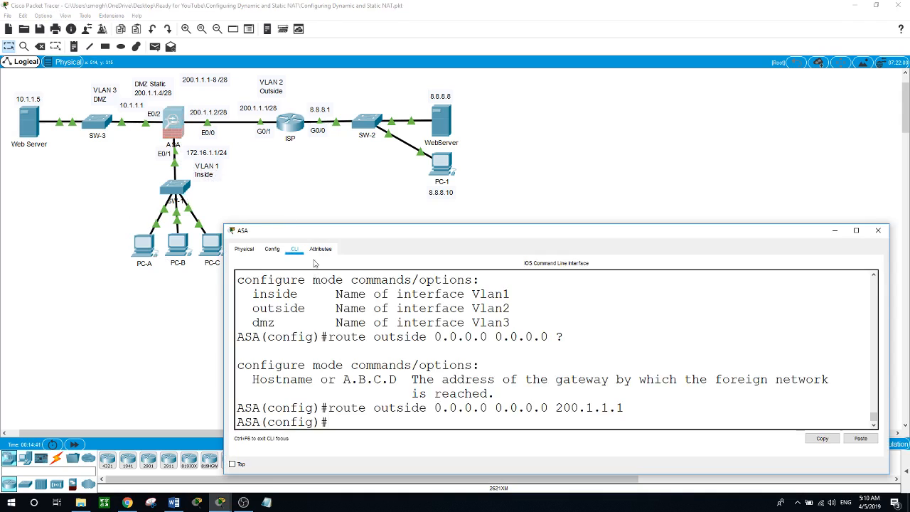
{"action": "left_click_drag", "start_coordinate": [328, 288], "coordinate": [336, 220]}
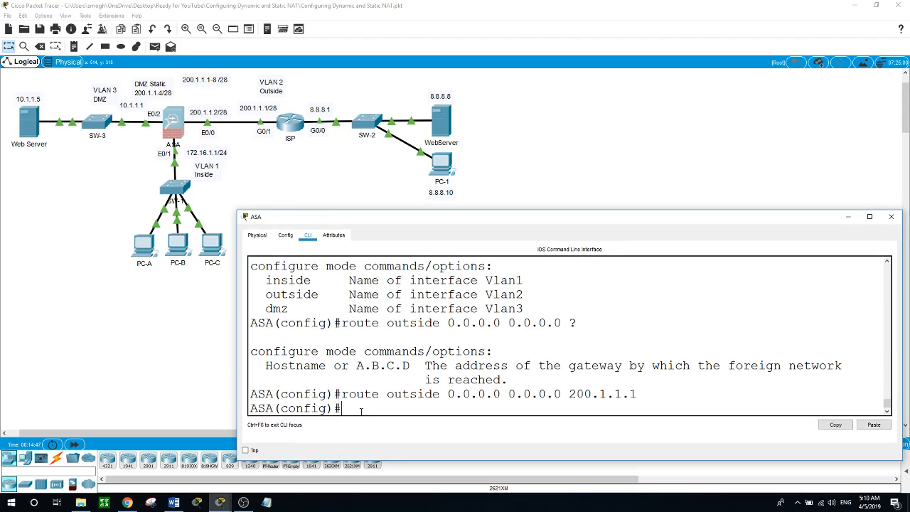
{"action": "type", "text": "objec"}
{"action": "type", "text": "t ?ne"}
{"action": "key", "text": "Tab"}
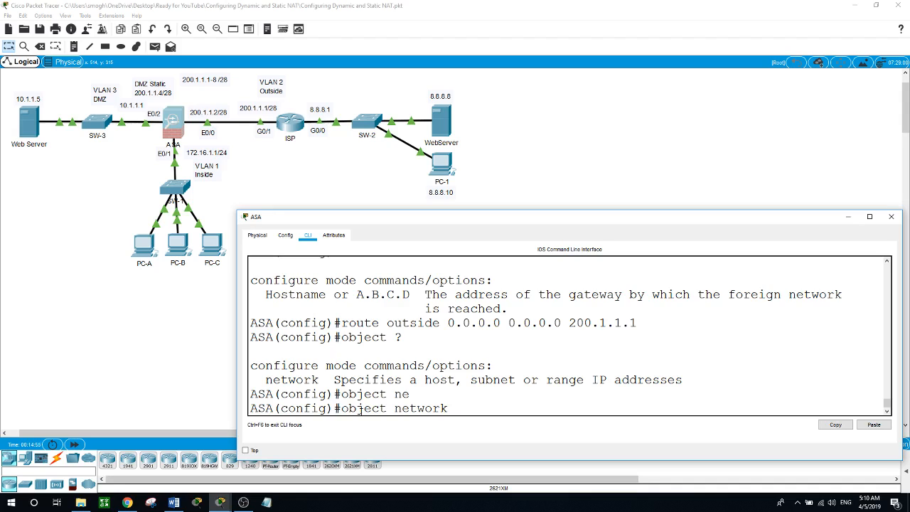
{"action": "type", "text": "N"}
{"action": "key", "text": "BackSpace"}
{"action": "type", "text": "INTERNET"}
{"action": "key", "text": "Return"}
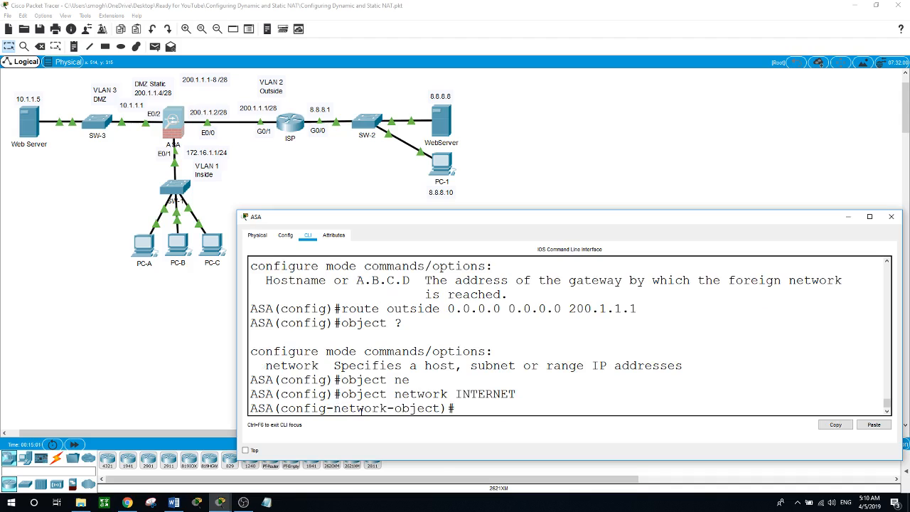
Define the INTERNET object's subnet as 172.16.1.0 255.255.255.0
{"action": "type", "text": "sub"}
{"action": "key", "text": "Tab"}
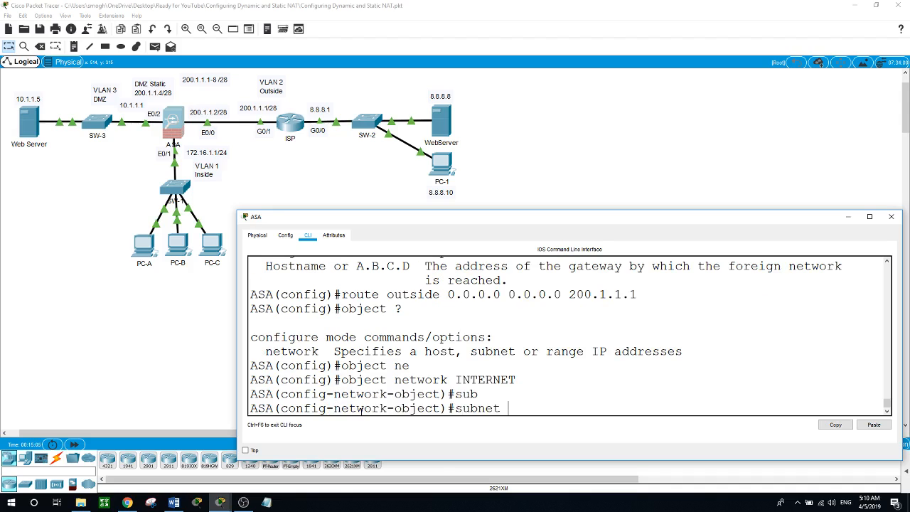
{"action": "type", "text": "172.16.1.0 255.255.255"}
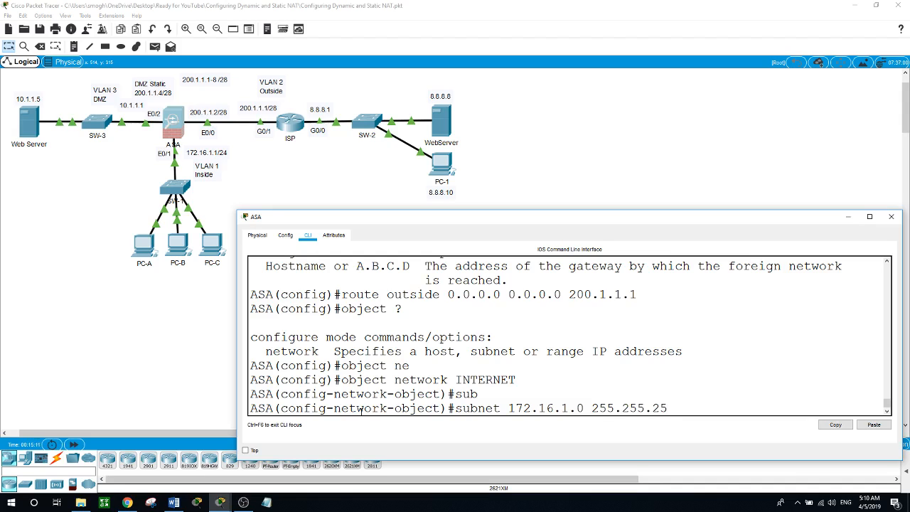
{"action": "type", "text": ".0"}
{"action": "key", "text": "Return"}
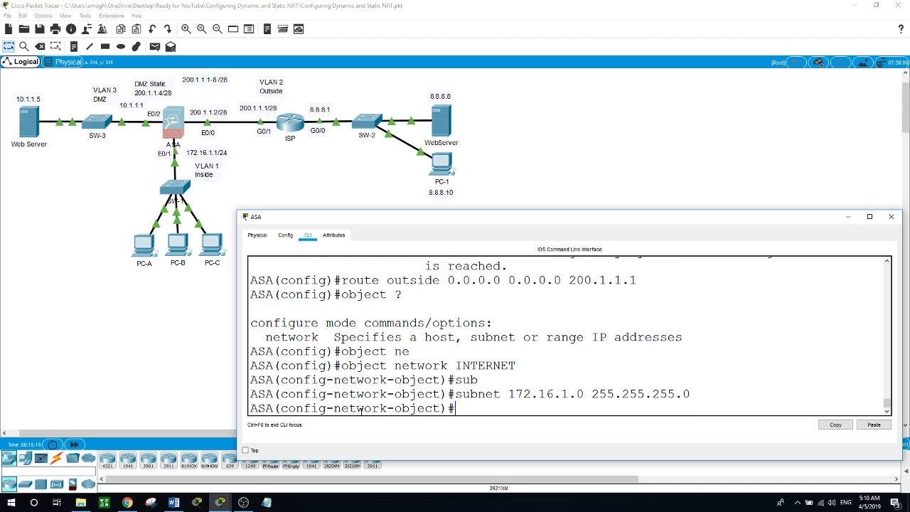
Apply dynamic NAT (inside,outside) using the interface address to the INTERNET object and exit object configuration
{"action": "type", "text": "nat (inside,outside"}
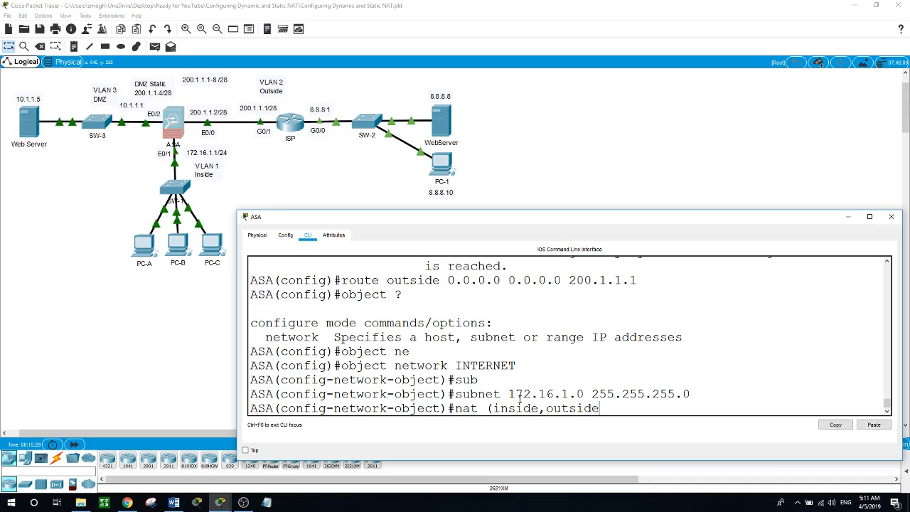
{"action": "type", "text": ")"}
{"action": "type", "text": " ?"}
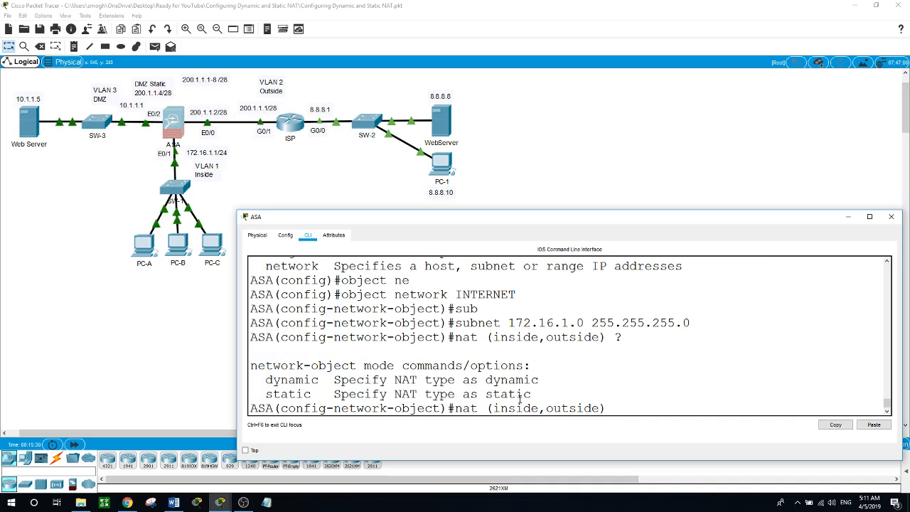
{"action": "type", "text": "dy"}
{"action": "key", "text": "Tab"}
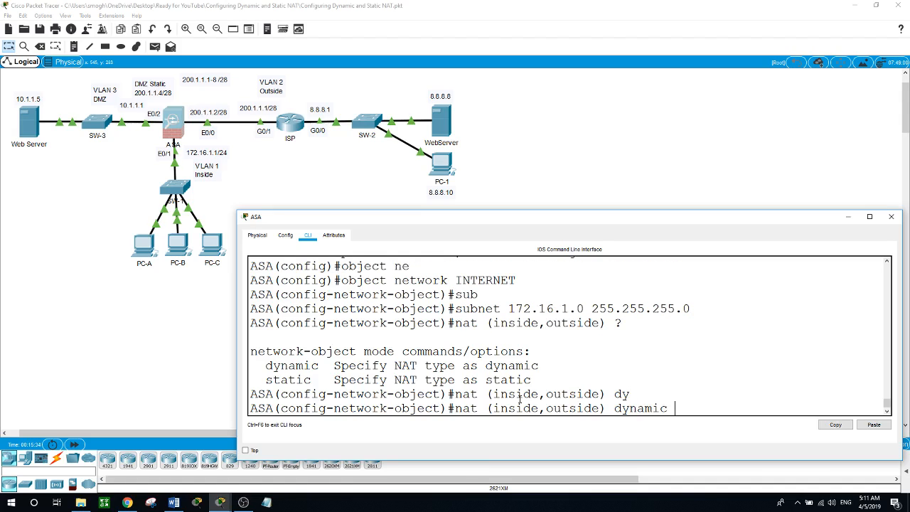
{"action": "type", "text": "int"}
{"action": "key", "text": "Tab"}
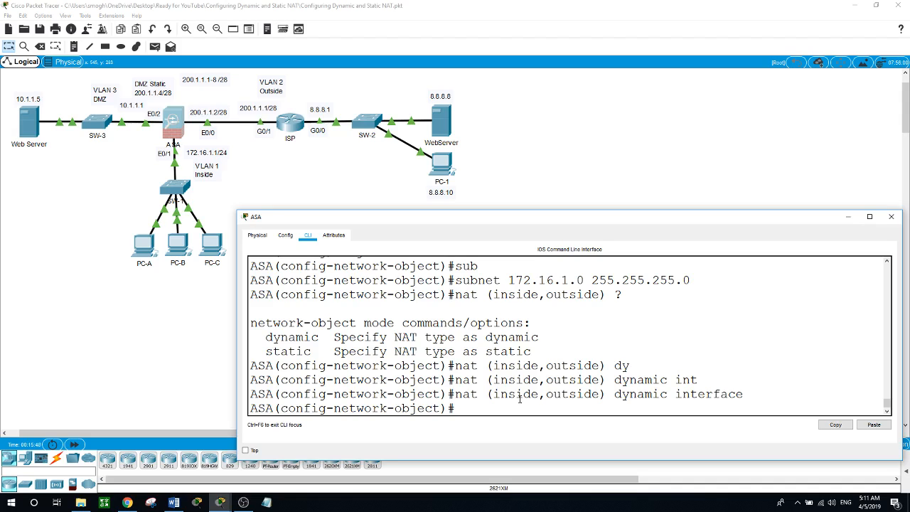
{"action": "type", "text": "exit"}
{"action": "key", "text": "Return"}
In global configuration mode, create access list INTERNET permitting TCP from any source to any destination on port 80
{"action": "type", "text": "conf"}
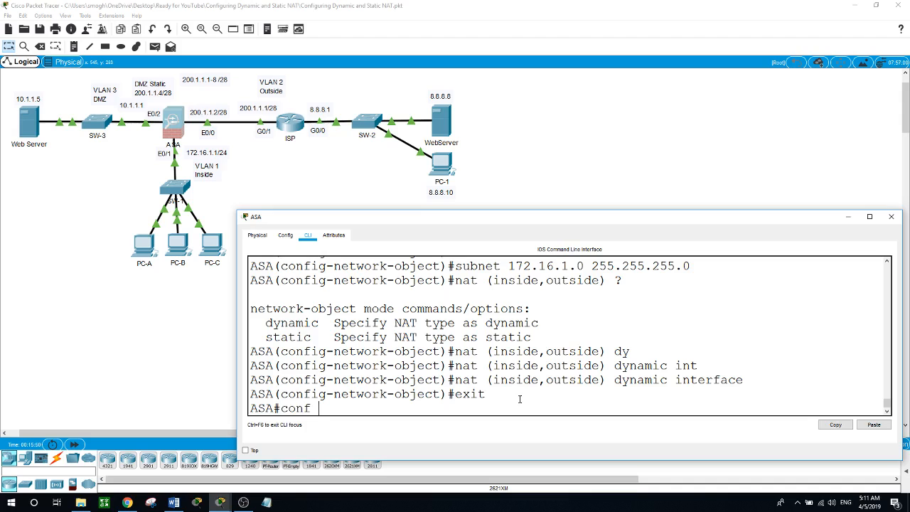
{"action": "key", "text": "Return"}
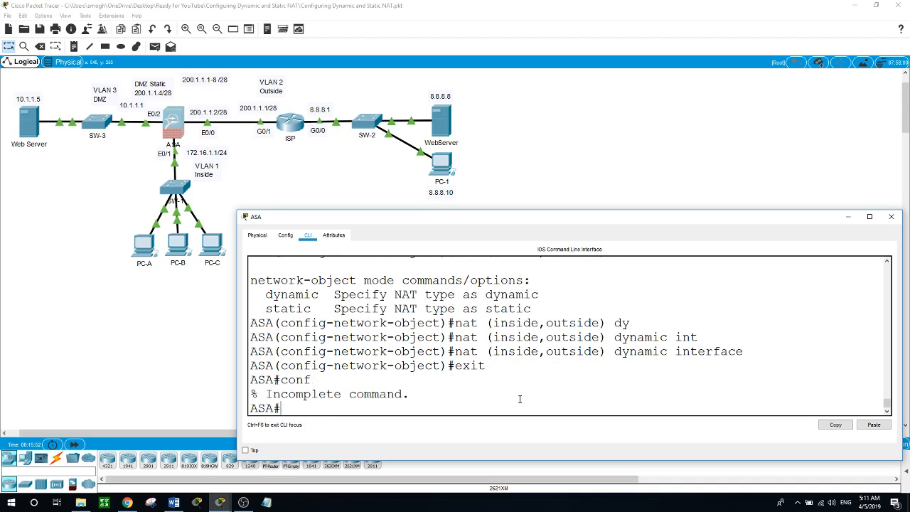
{"action": "type", "text": "conf t"}
{"action": "key", "text": "Return"}
{"action": "type", "text": "a"}
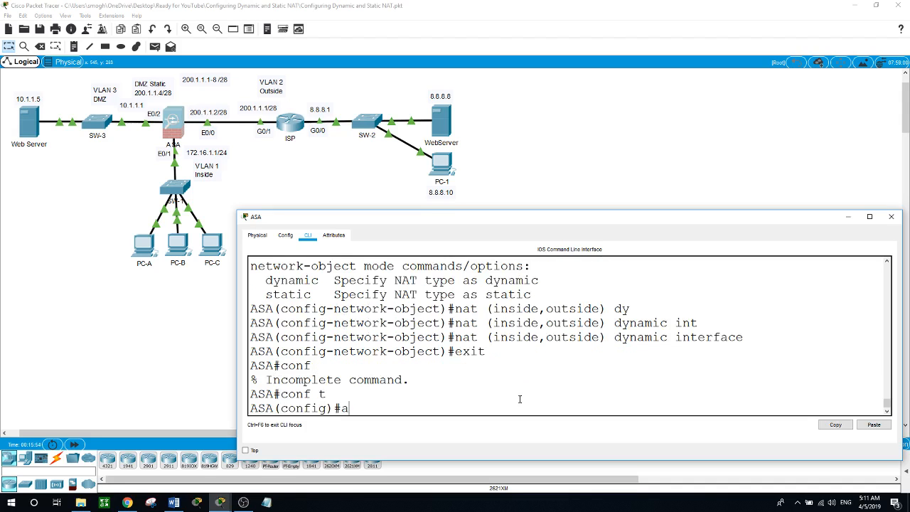
{"action": "type", "text": "ccess-list ?"}
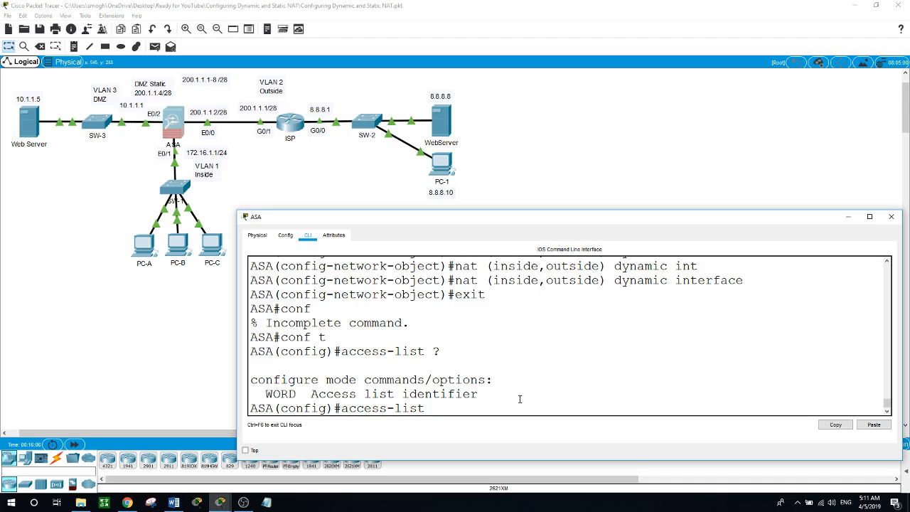
{"action": "type", "text": "INTERNET ?"}
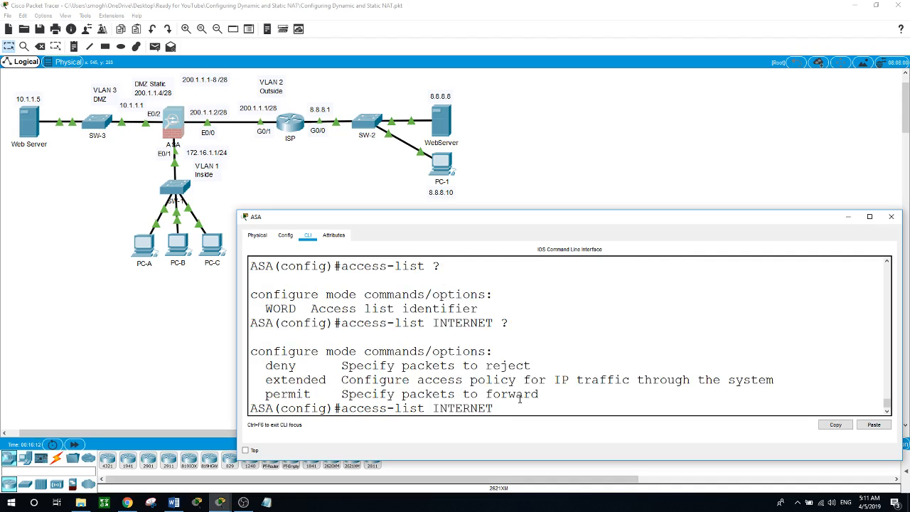
{"action": "type", "text": "permit "}
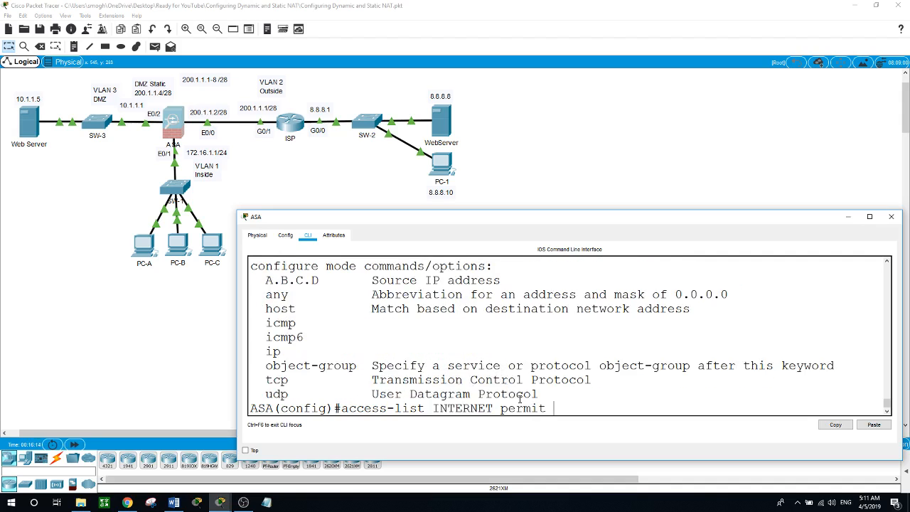
{"action": "type", "text": "?tcp ?any"}
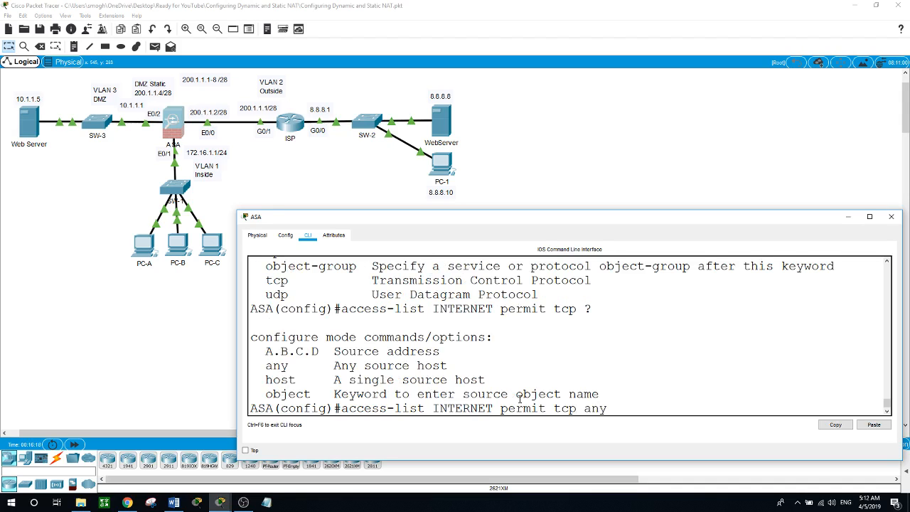
{"action": "type", "text": " ?"}
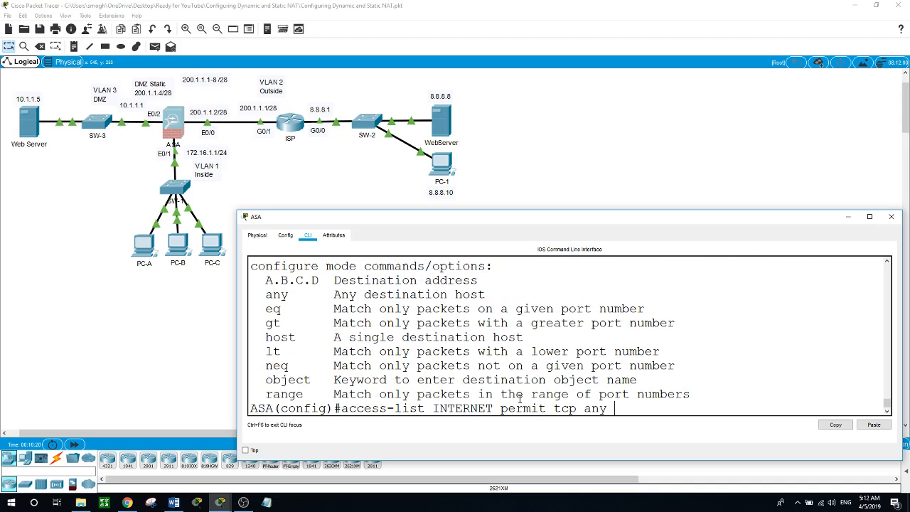
{"action": "type", "text": "any "}
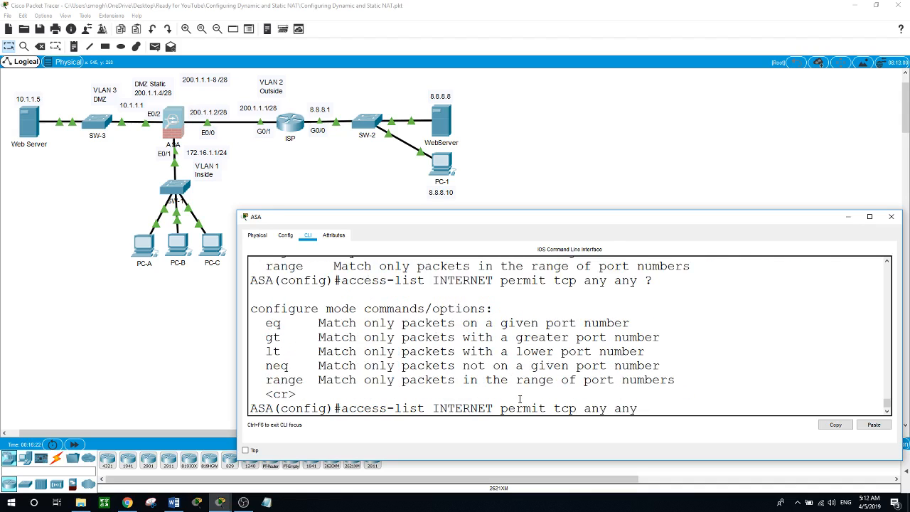
{"action": "type", "text": "?eq 80"}
{"action": "key", "text": "Return"}
Add a rule to access list INTERNET permitting ICMP from any source to any destination
{"action": "type", "text": "acce"}
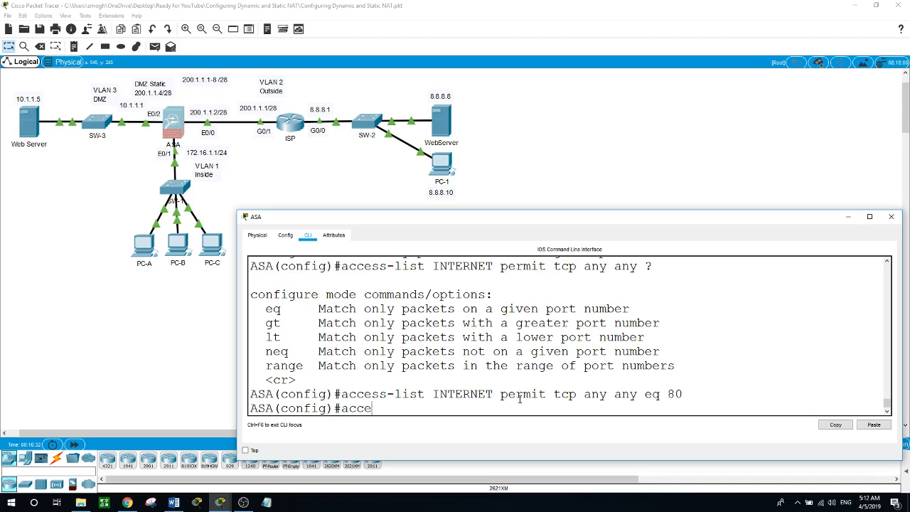
{"action": "type", "text": "ss-list INTERNET"}
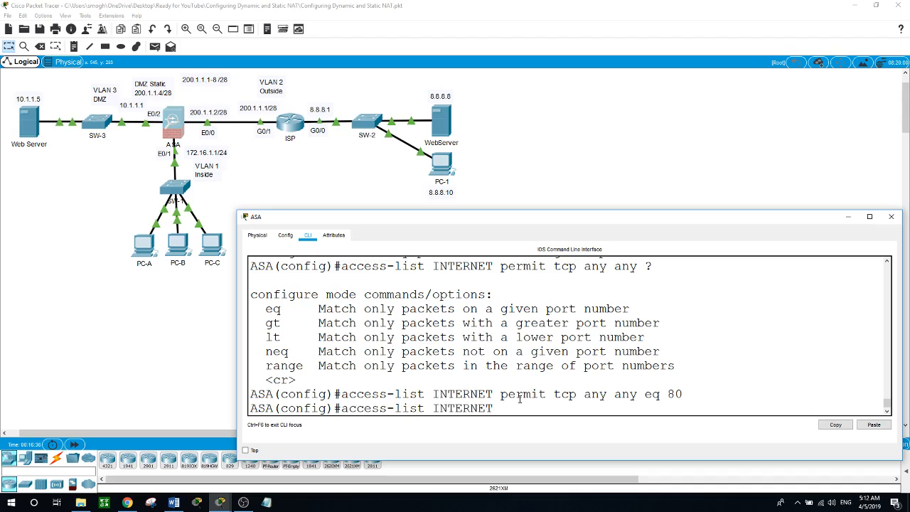
{"action": "type", "text": " permit im"}
{"action": "key", "text": "BackSpace"}
{"action": "type", "text": "cmp any any"}
{"action": "key", "text": "Return"}
Apply access list INTERNET to inbound traffic on the outside interface with access-group and exit configuration mode
{"action": "type", "text": "access"}
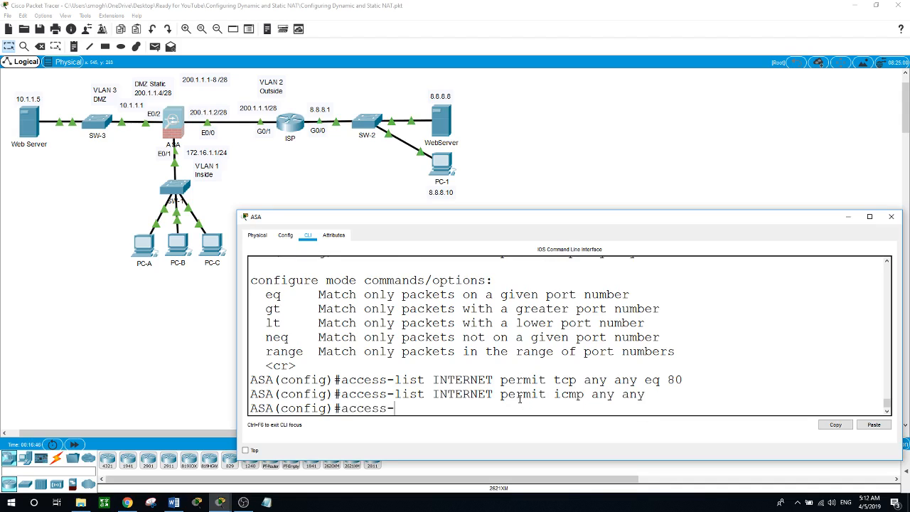
{"action": "type", "text": "-group "}
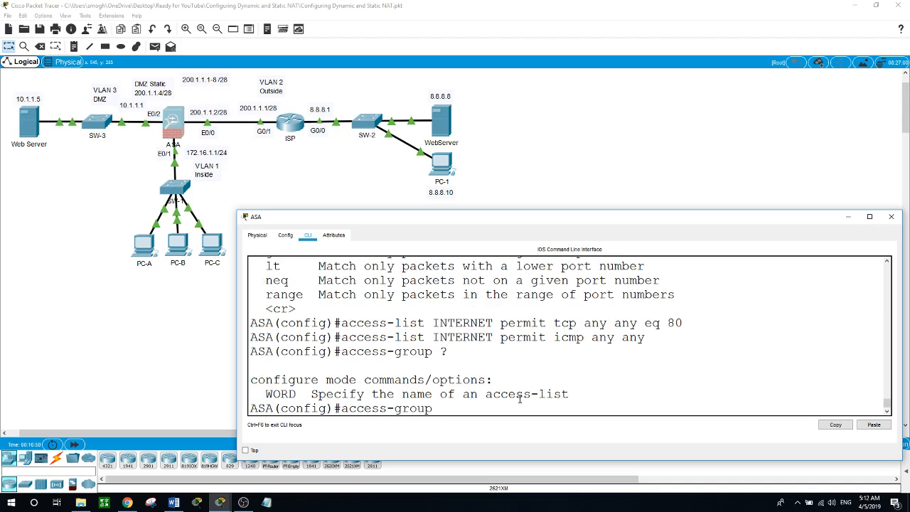
{"action": "type", "text": "?INTERNET?"}
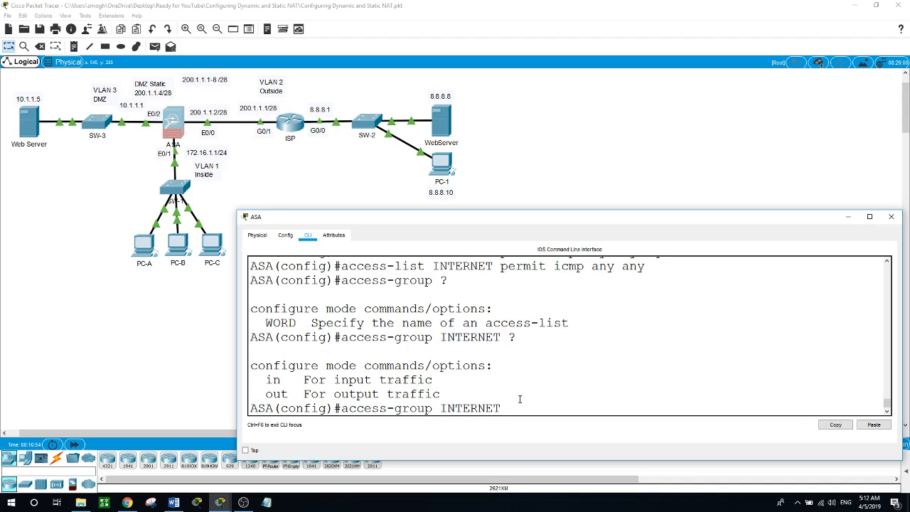
{"action": "type", "text": "in"}
{"action": "type", "text": " ?int"}
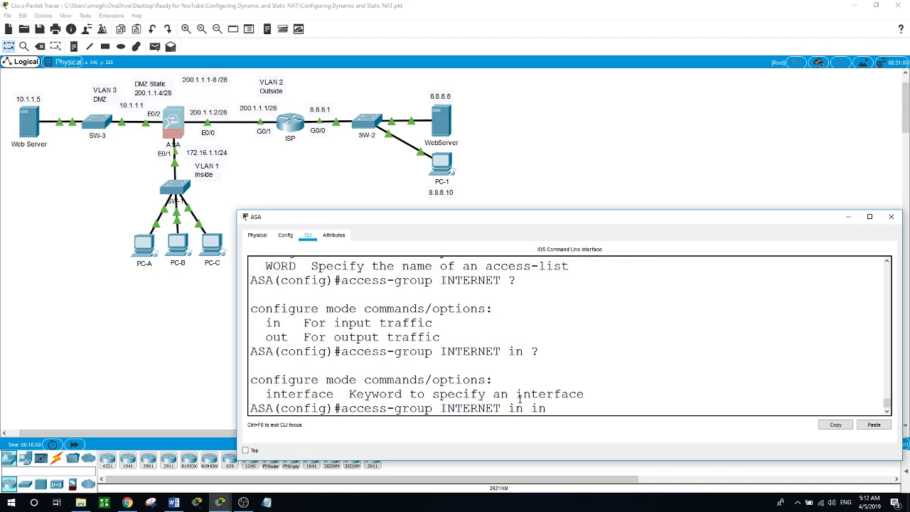
{"action": "key", "text": "Tab"}
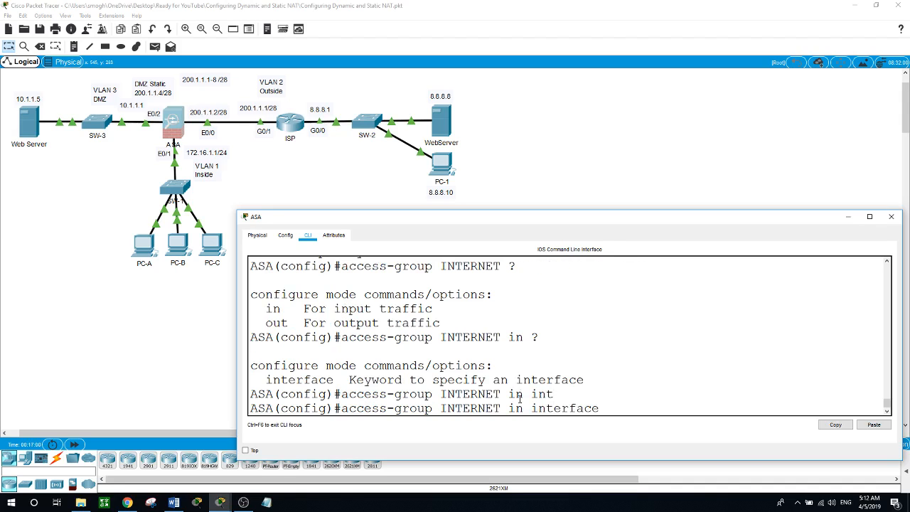
{"action": "type", "text": "outside"}
{"action": "key", "text": "Return"}
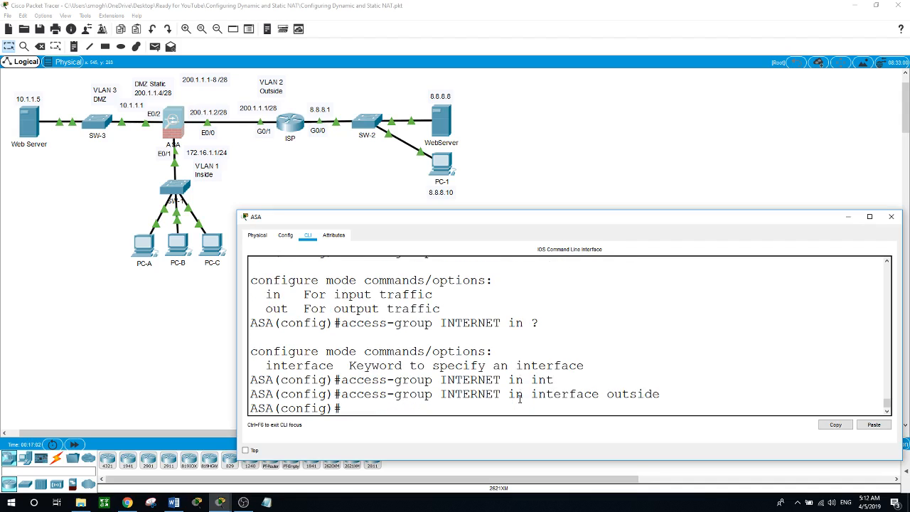
{"action": "key", "text": "Return"}
{"action": "type", "text": "exit"}
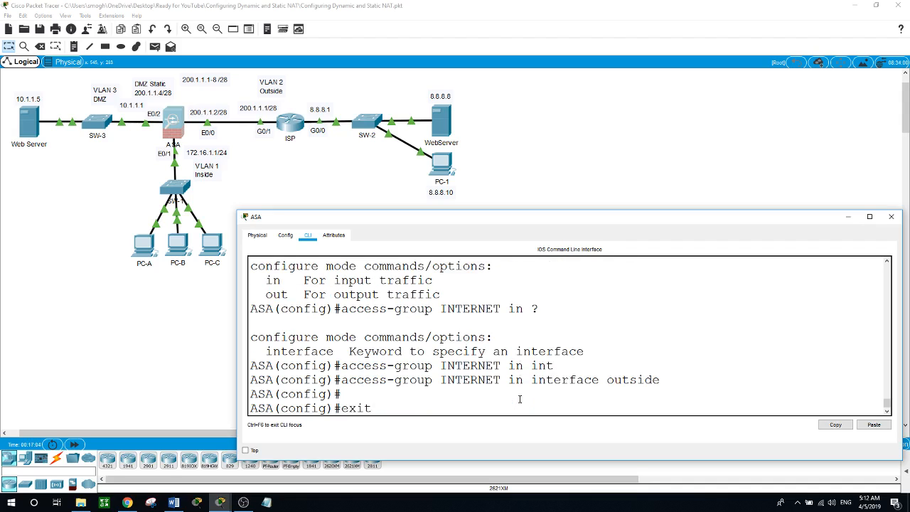
{"action": "key", "text": "Return"}
Repeat the ping to 8.8.8.8 from PC-A's command prompt to test the dynamic NAT and access list
{"action": "left_click", "coordinate": [149, 332]}
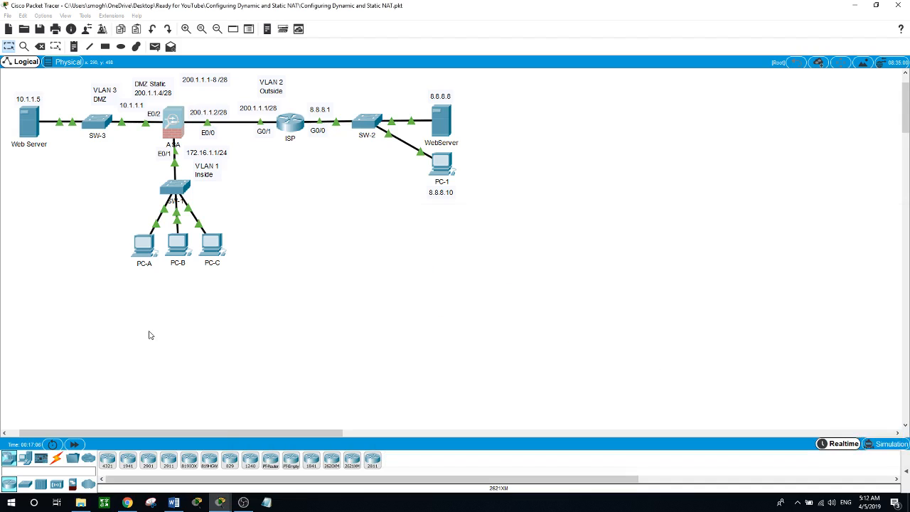
{"action": "left_click", "coordinate": [140, 248]}
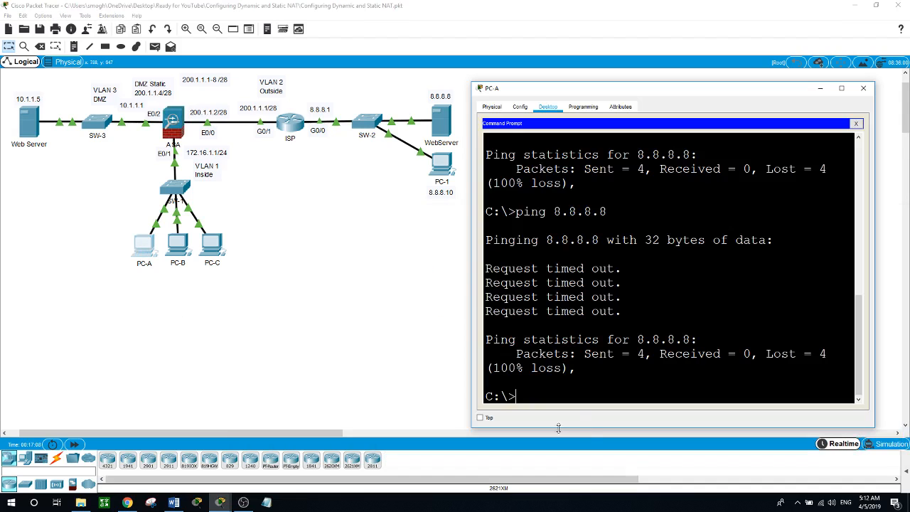
{"action": "key", "text": "Up"}
{"action": "key", "text": "Return"}
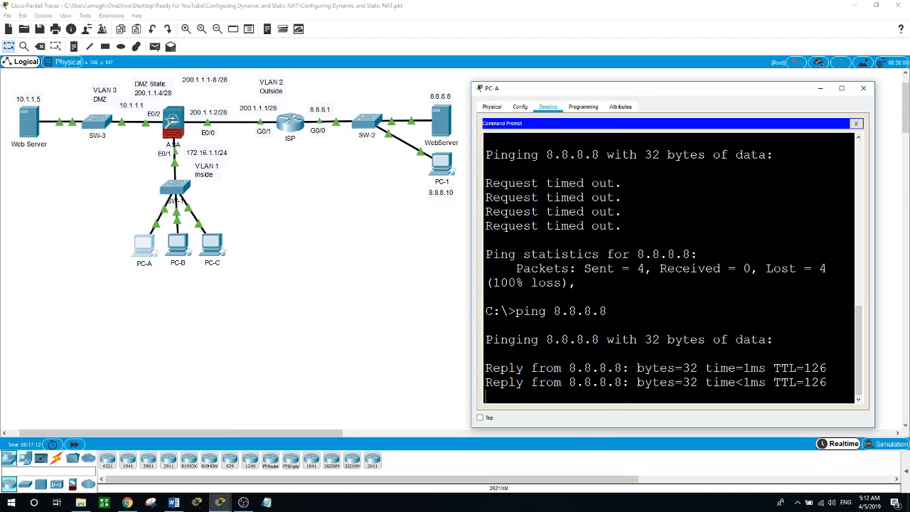
Ping the outside WebServer at 8.8.8.8 from PC-B's command prompt
{"action": "left_click", "coordinate": [337, 344]}
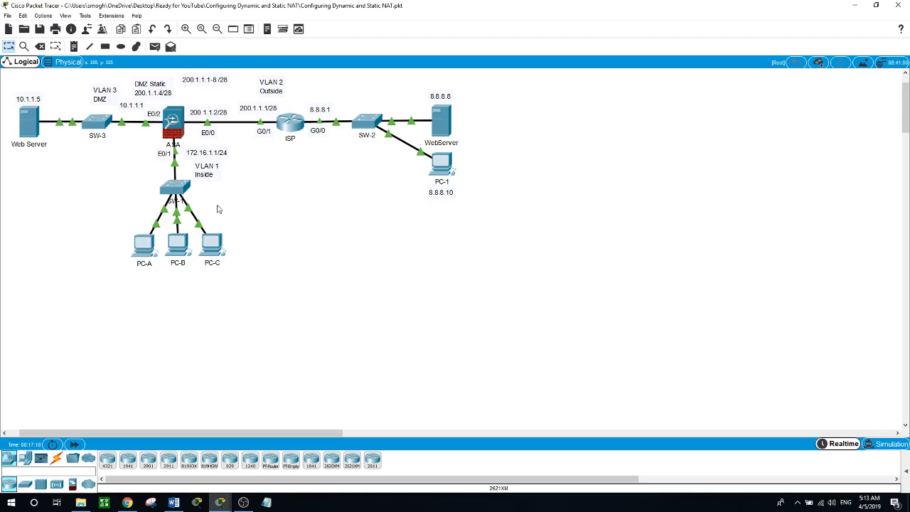
{"action": "left_click", "coordinate": [172, 249]}
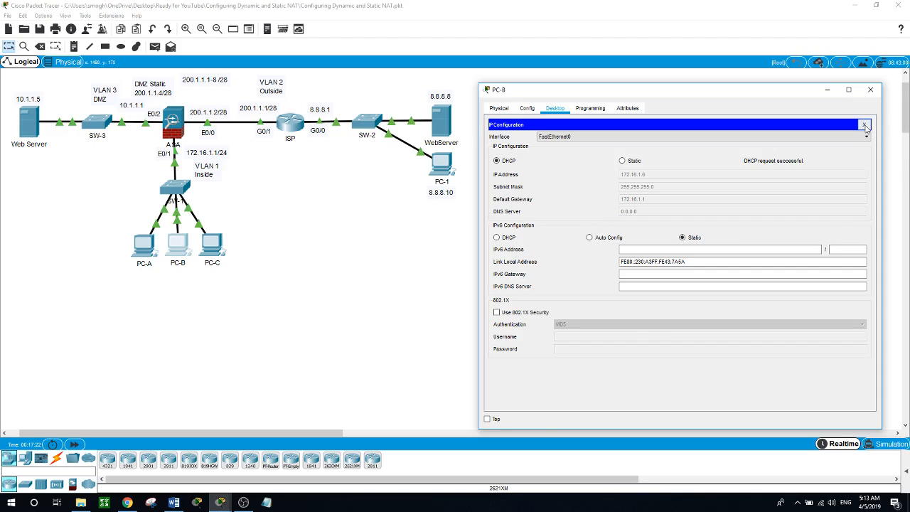
{"action": "left_click", "coordinate": [863, 125]}
{"action": "left_click", "coordinate": [731, 154]}
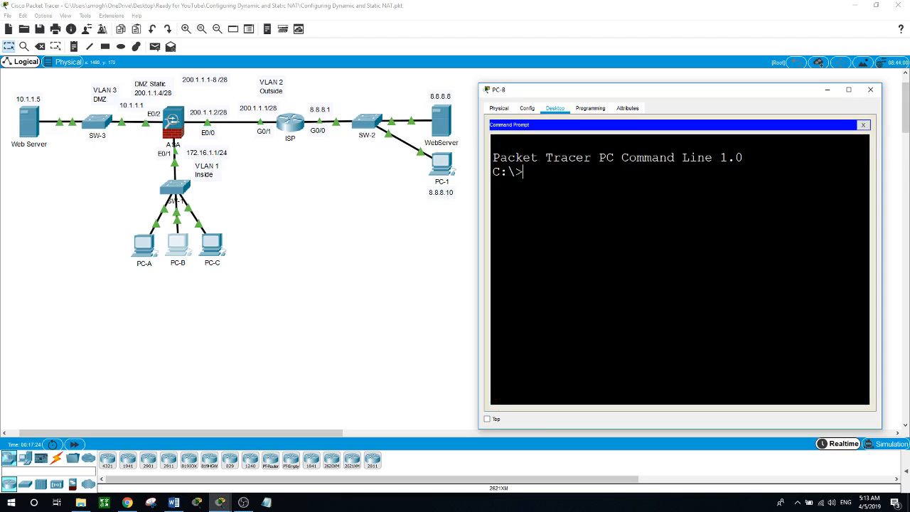
{"action": "type", "text": "ping 8.8.8.8"}
{"action": "key", "text": "Return"}
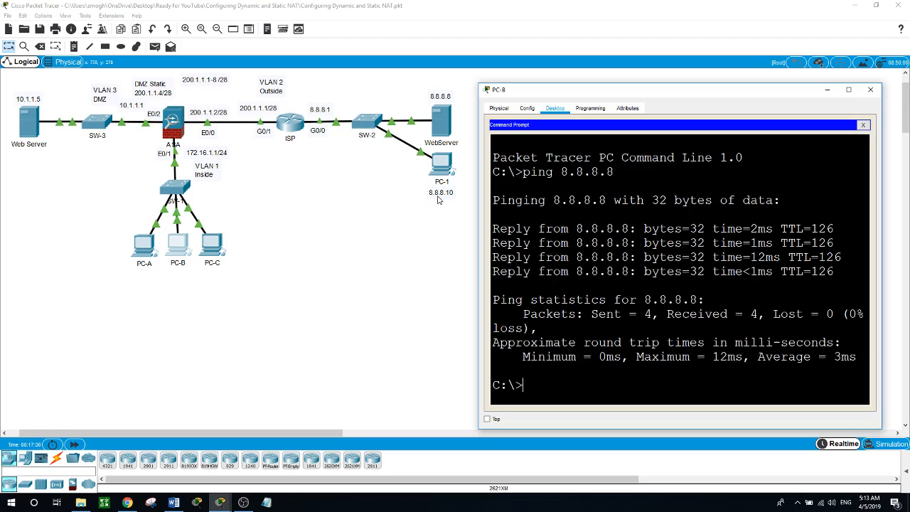
Ping PC-1 at 8.8.8.10 from PC-C's command prompt
{"action": "left_click", "coordinate": [213, 248]}
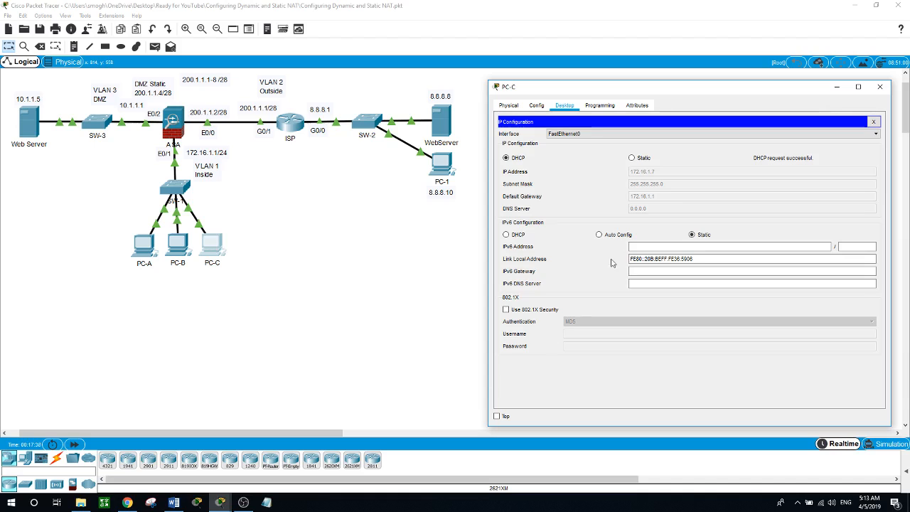
{"action": "left_click", "coordinate": [876, 122]}
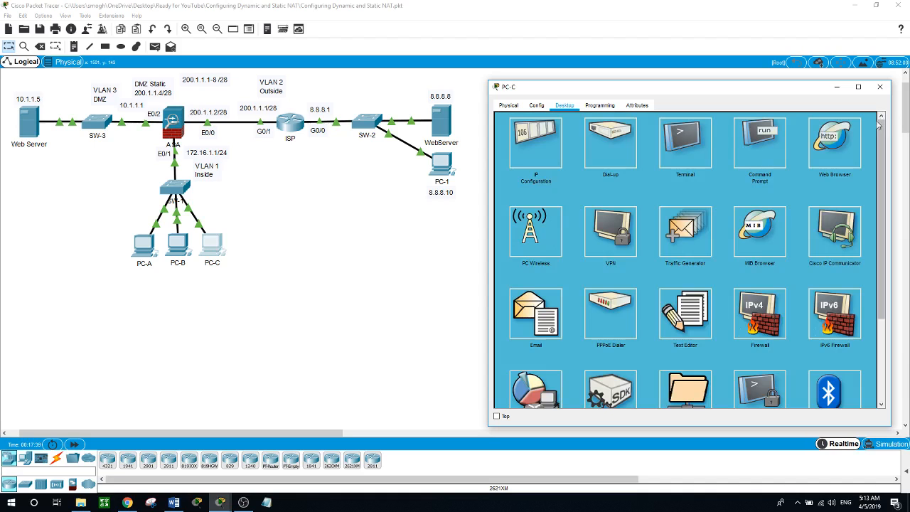
{"action": "left_click", "coordinate": [759, 140]}
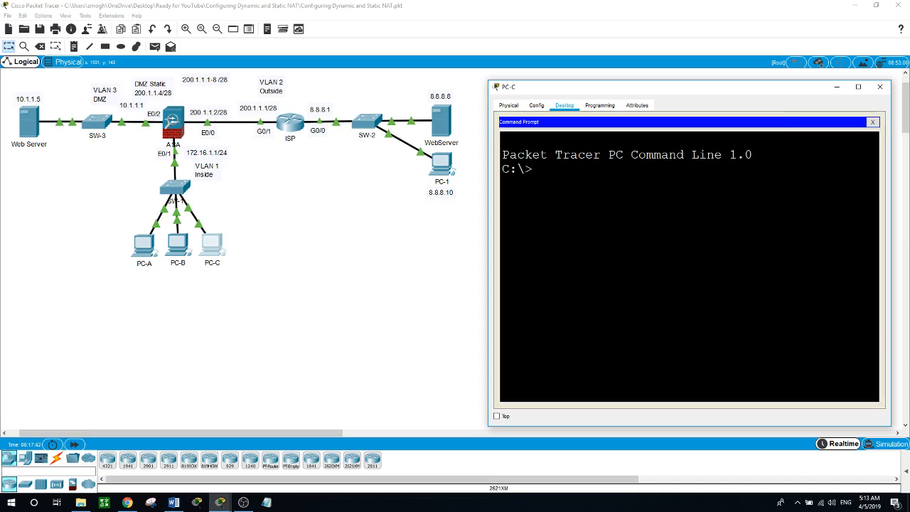
{"action": "type", "text": "ping 8.8.8.10"}
{"action": "key", "text": "Return"}
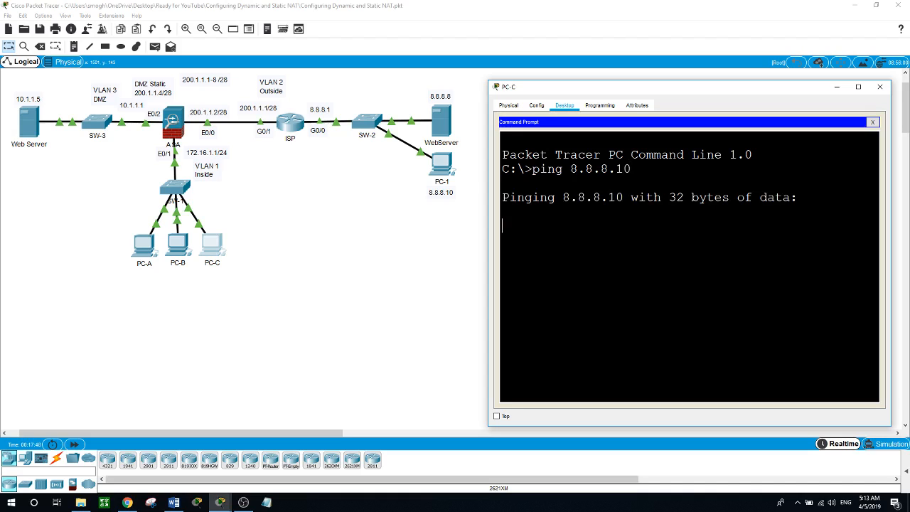
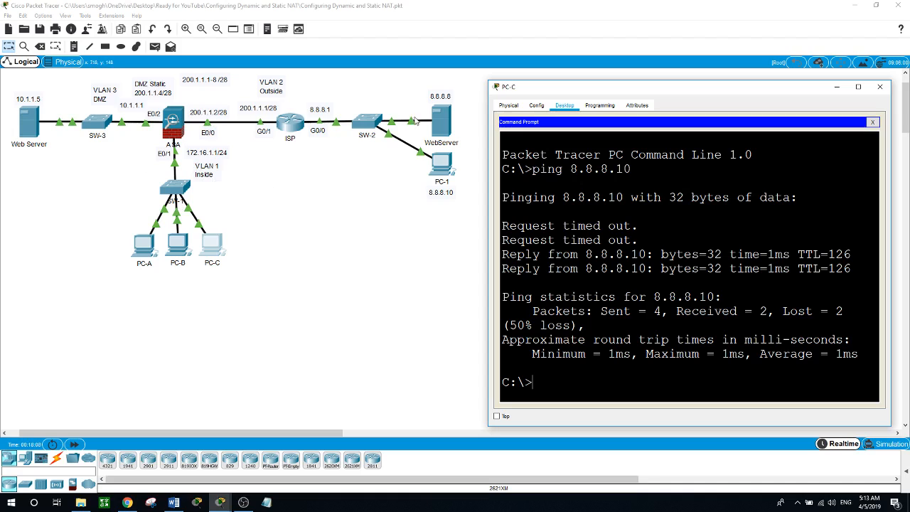
Open PC-1's device window and move it clear of the network topology
{"action": "left_click", "coordinate": [441, 171]}
{"action": "left_click", "coordinate": [440, 171]}
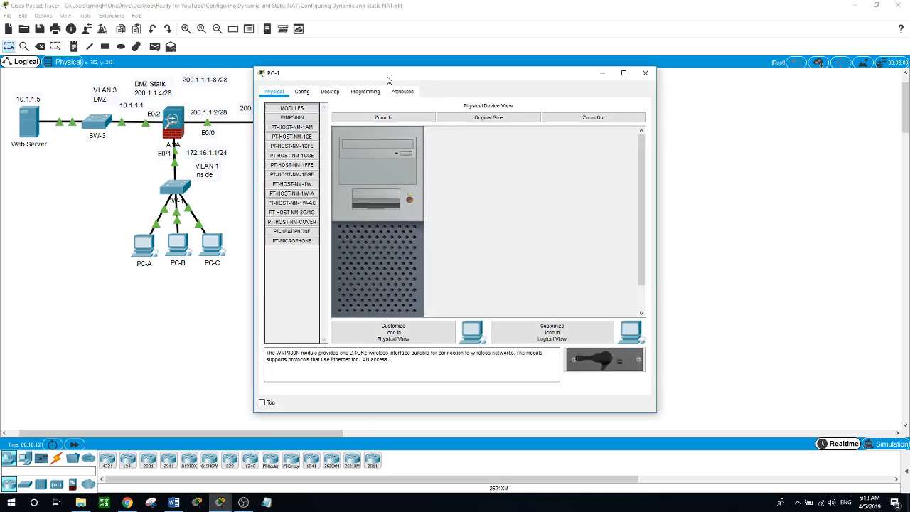
{"action": "left_click_drag", "start_coordinate": [388, 80], "coordinate": [605, 91]}
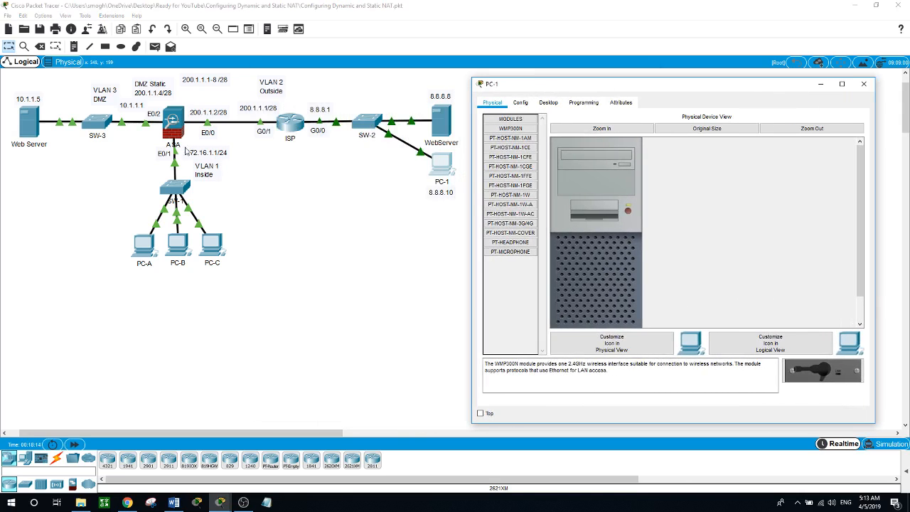
Check the IP address in PC-A's IP configuration and close its window
{"action": "left_click", "coordinate": [147, 253]}
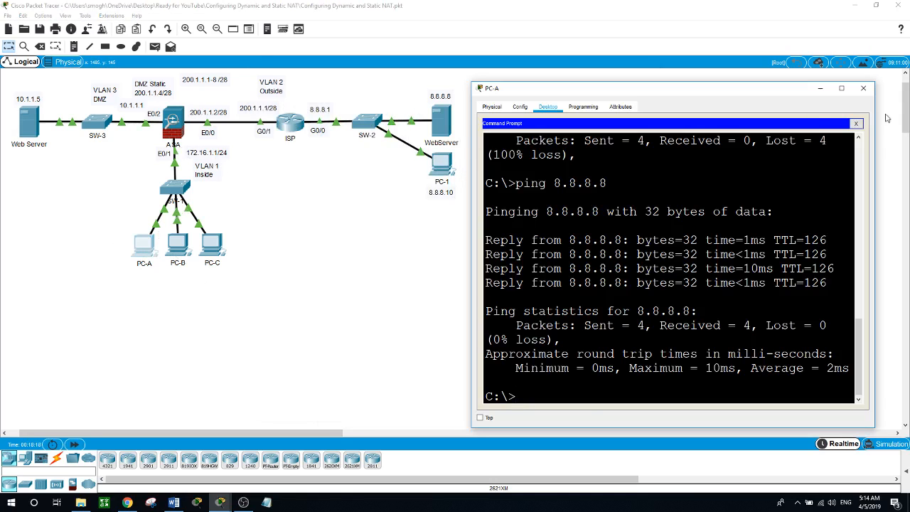
{"action": "left_click", "coordinate": [856, 124]}
{"action": "left_click", "coordinate": [524, 158]}
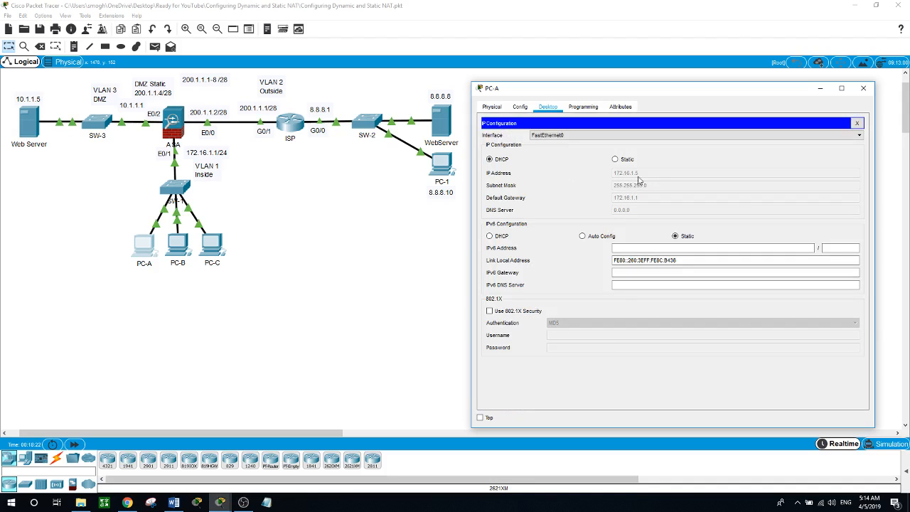
{"action": "left_click", "coordinate": [865, 94]}
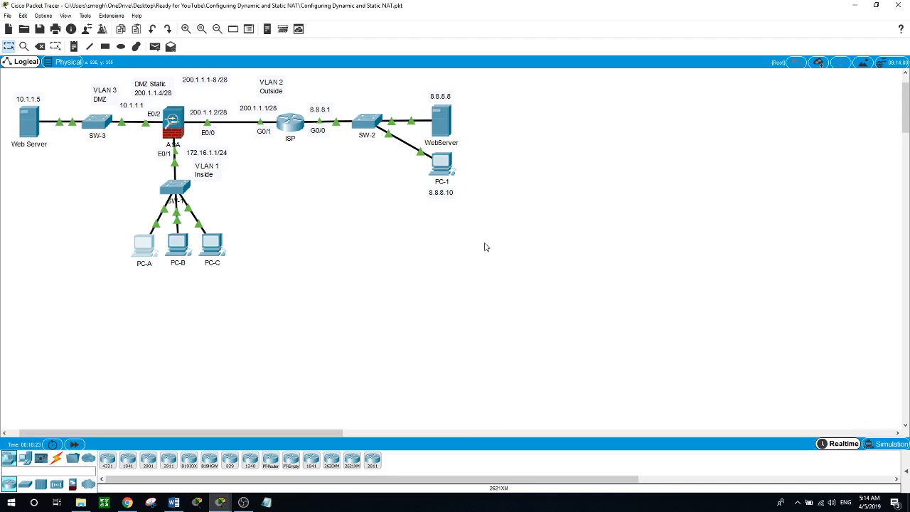
Ping the inside host 172.16.1.5 from PC-1's command prompt
{"action": "left_click", "coordinate": [448, 169]}
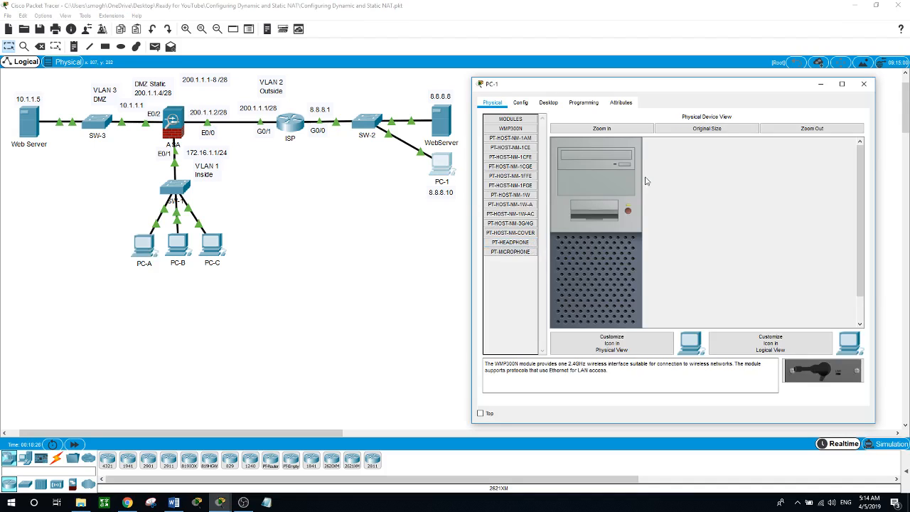
{"action": "left_click", "coordinate": [548, 103]}
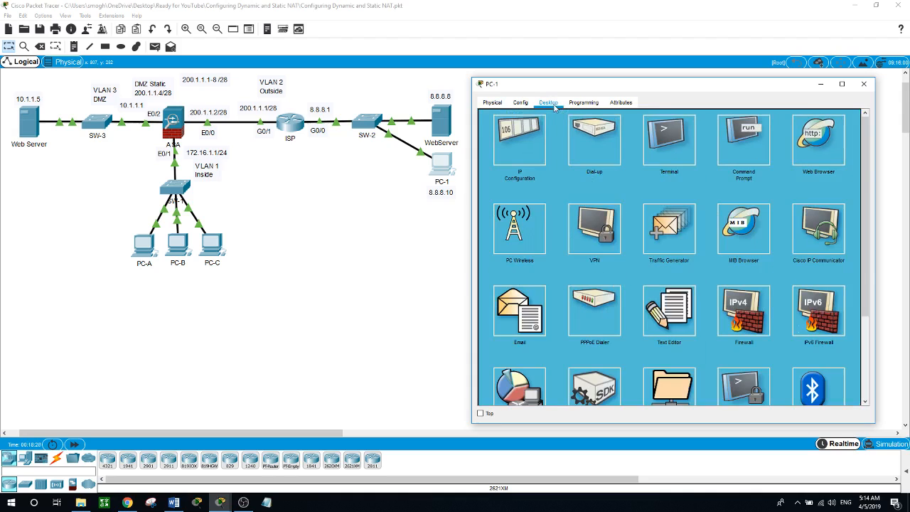
{"action": "left_click", "coordinate": [745, 133]}
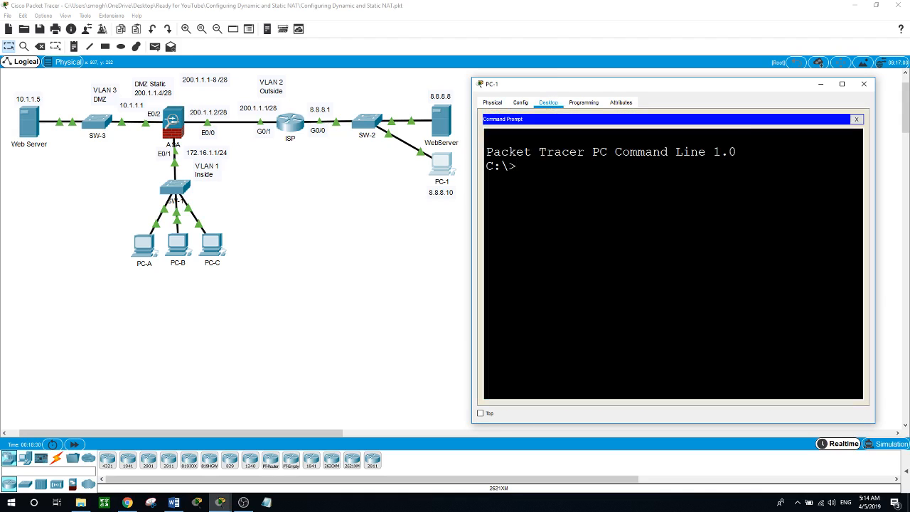
{"action": "type", "text": "ping 172.16.1.5"}
{"action": "key", "text": "Return"}
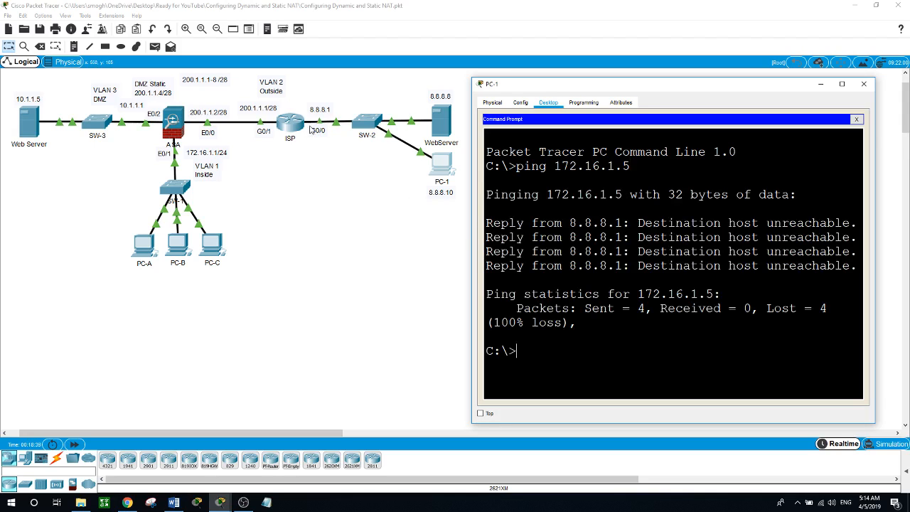
{"action": "left_click_drag", "start_coordinate": [637, 222], "coordinate": [857, 266]}
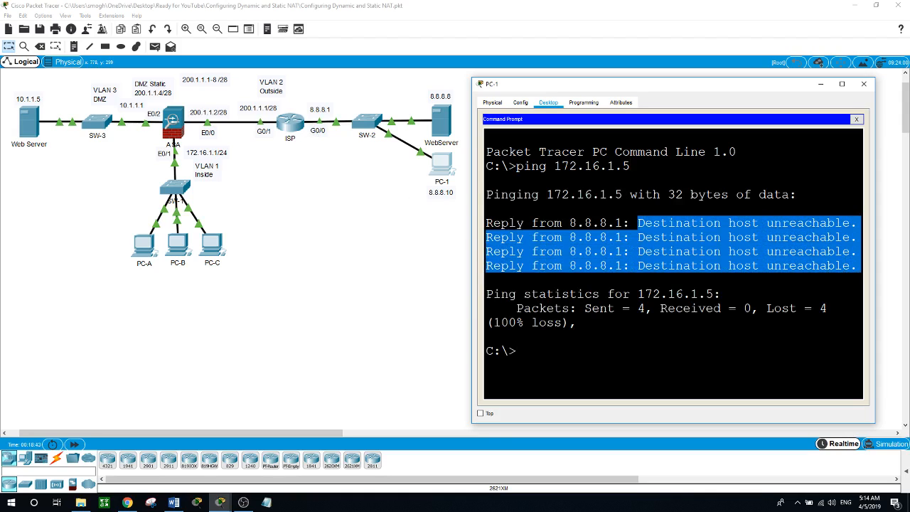
{"action": "left_click", "coordinate": [431, 312]}
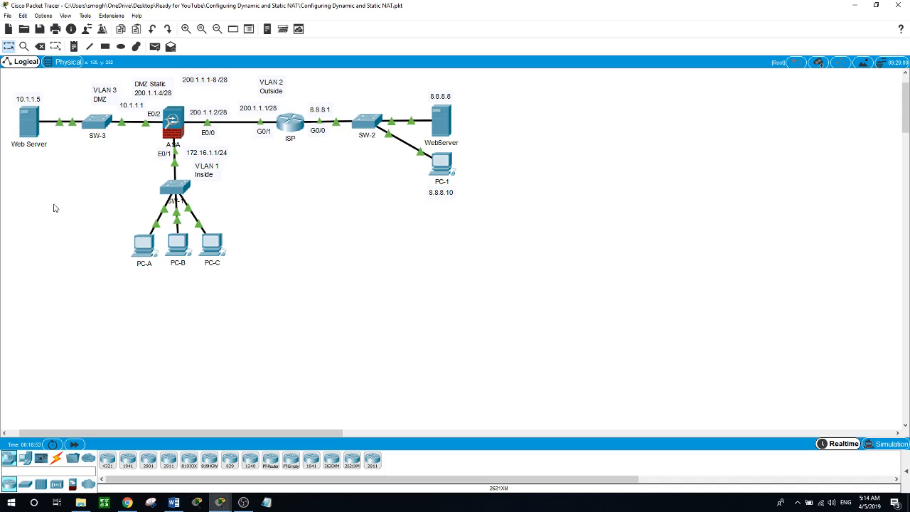
Create a network object named SERVER in the ASA's global configuration mode
{"action": "left_click", "coordinate": [173, 120]}
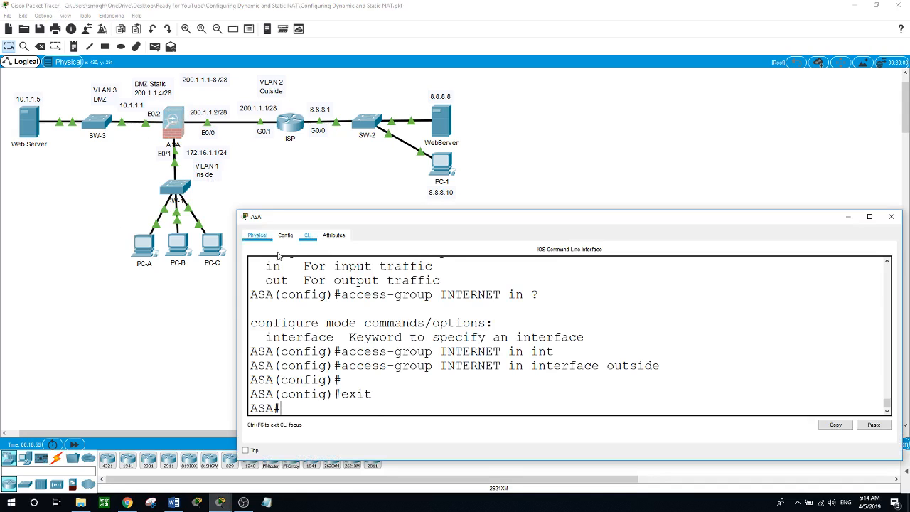
{"action": "type", "text": "conf t"}
{"action": "key", "text": "Return"}
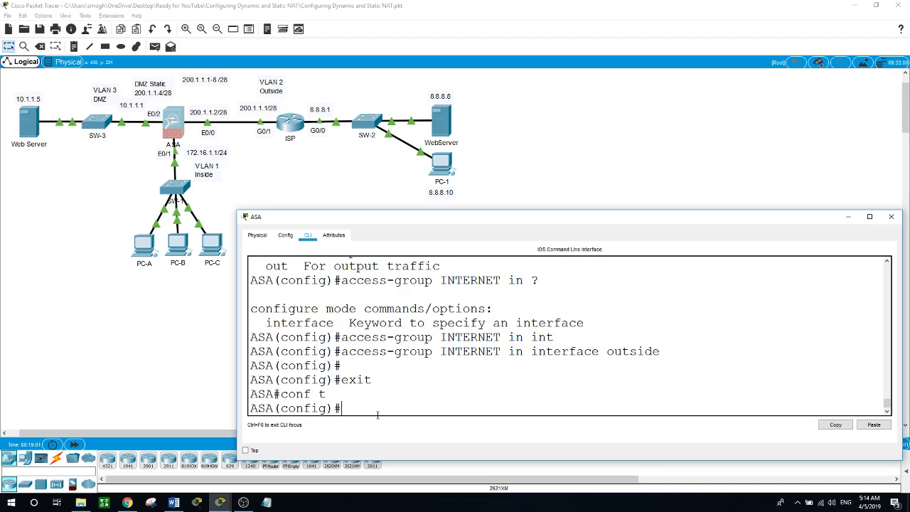
{"action": "type", "text": "object"}
{"action": "type", "text": " ?net"}
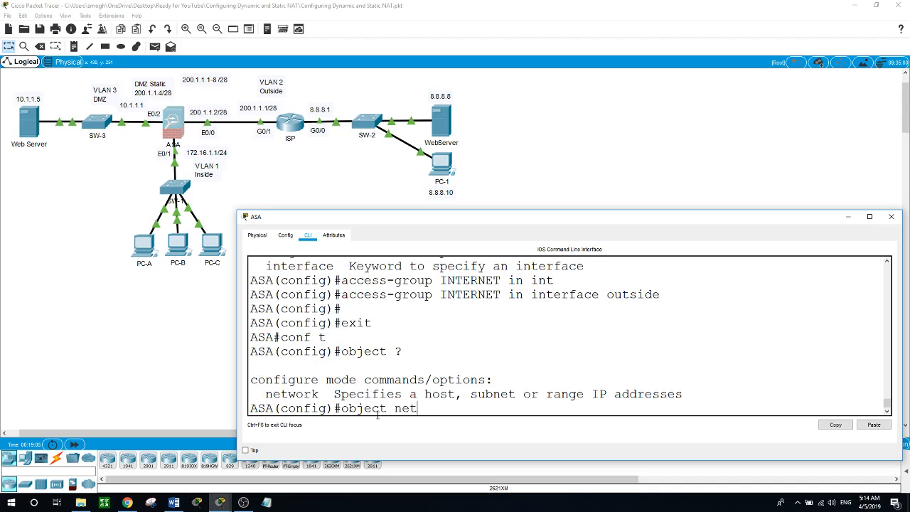
{"action": "key", "text": "Tab"}
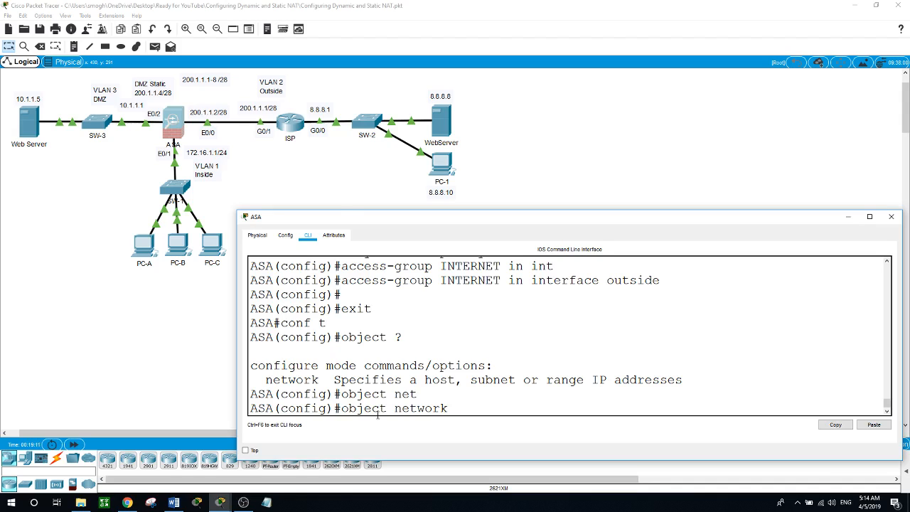
{"action": "type", "text": "SERVER"}
{"action": "key", "text": "Return"}
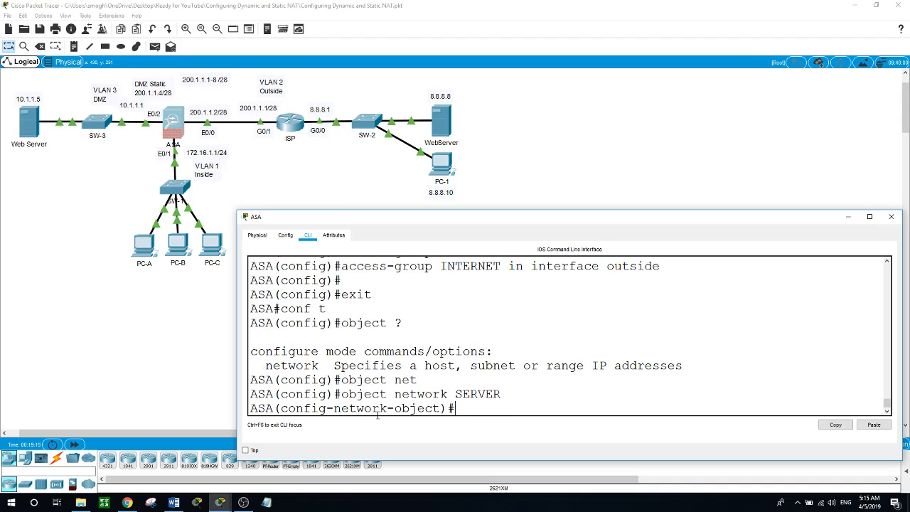
Define the SERVER network object as host 10.1.1.5
{"action": "type", "text": "host"}
{"action": "type", "text": "10"}
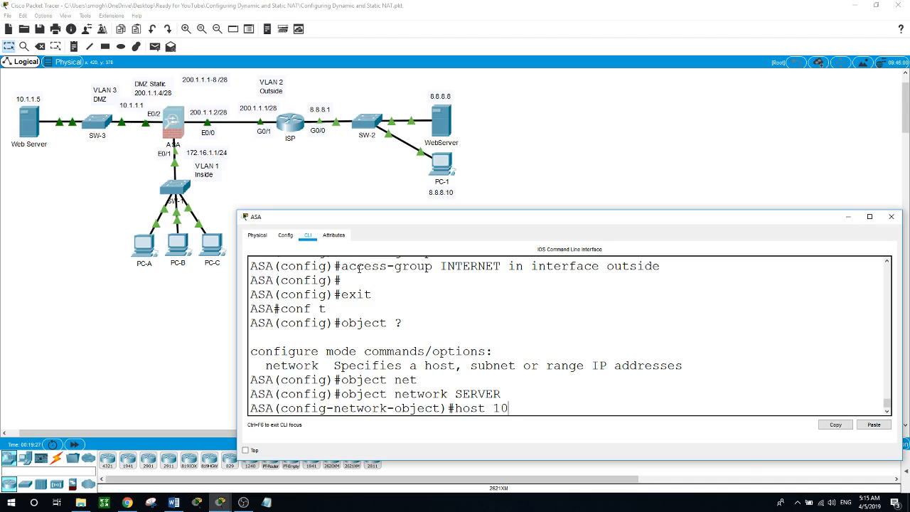
{"action": "type", "text": ".1.1.5"}
{"action": "key", "text": "Return"}
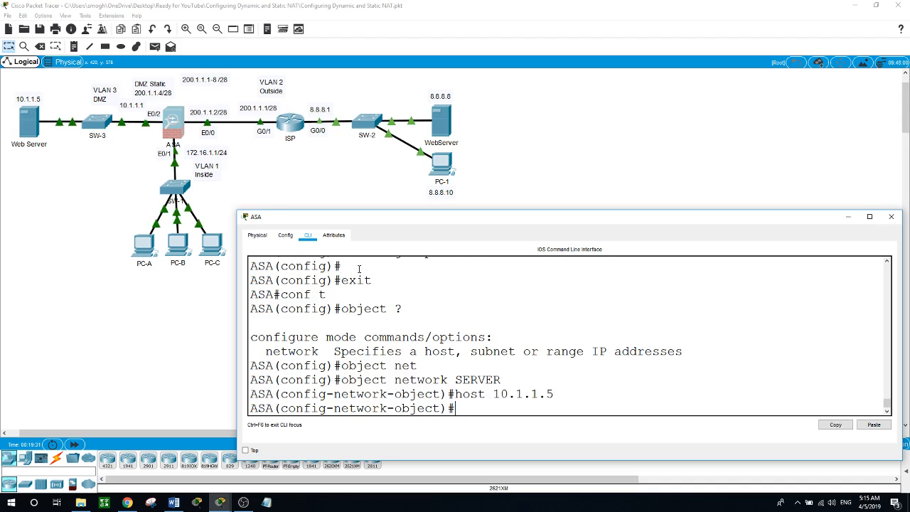
Check the DMZ Web Server's address in its IP configuration
{"action": "left_click", "coordinate": [28, 121]}
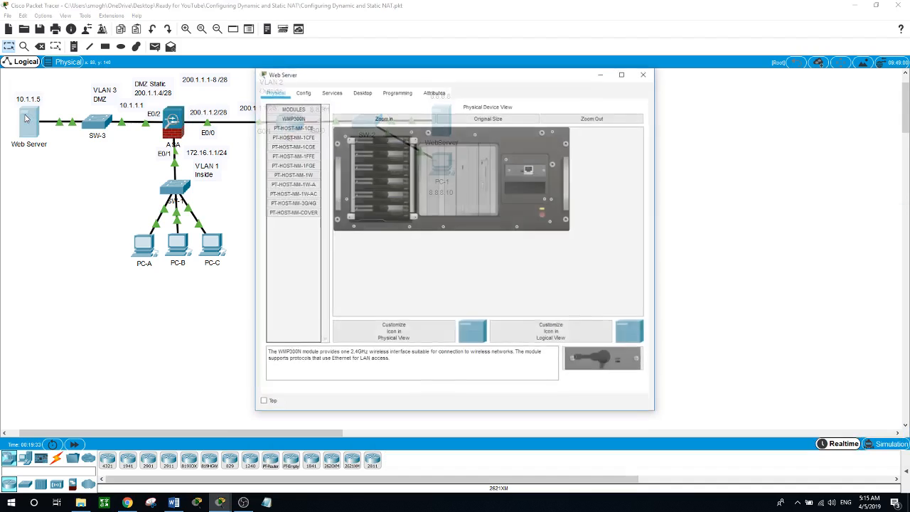
{"action": "left_click", "coordinate": [361, 91]}
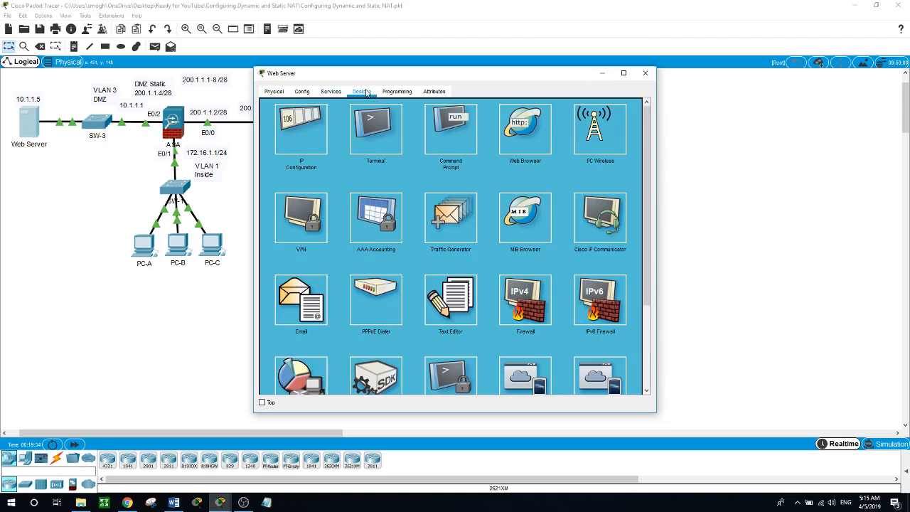
{"action": "left_click", "coordinate": [310, 128]}
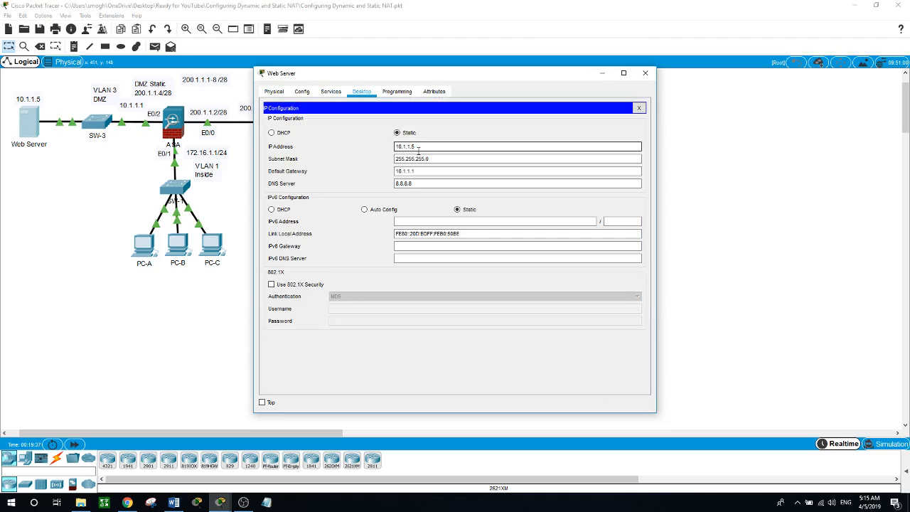
{"action": "left_click", "coordinate": [162, 346]}
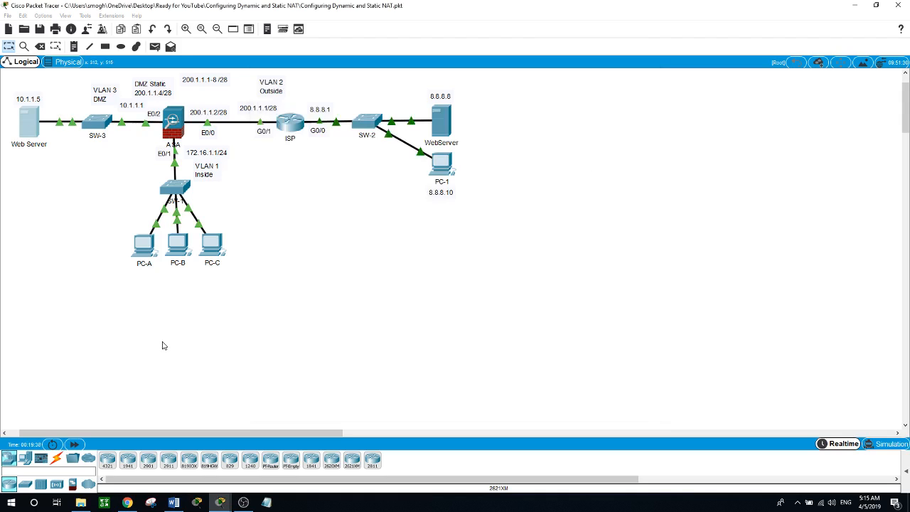
Add static NAT from dmz to outside with mapped address 200.1.1.4 to the ASA's SERVER object, and exit object configuration
{"action": "left_click", "coordinate": [177, 124]}
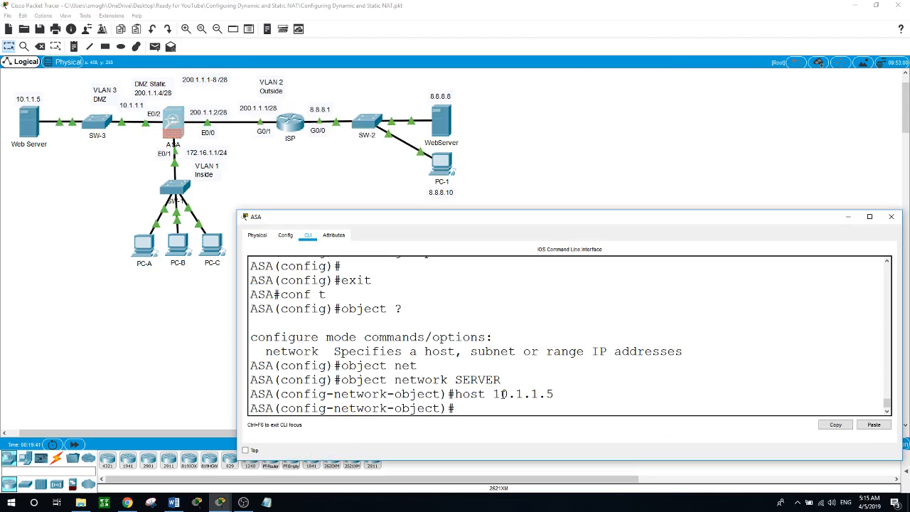
{"action": "type", "text": "nat (dmz,outside"}
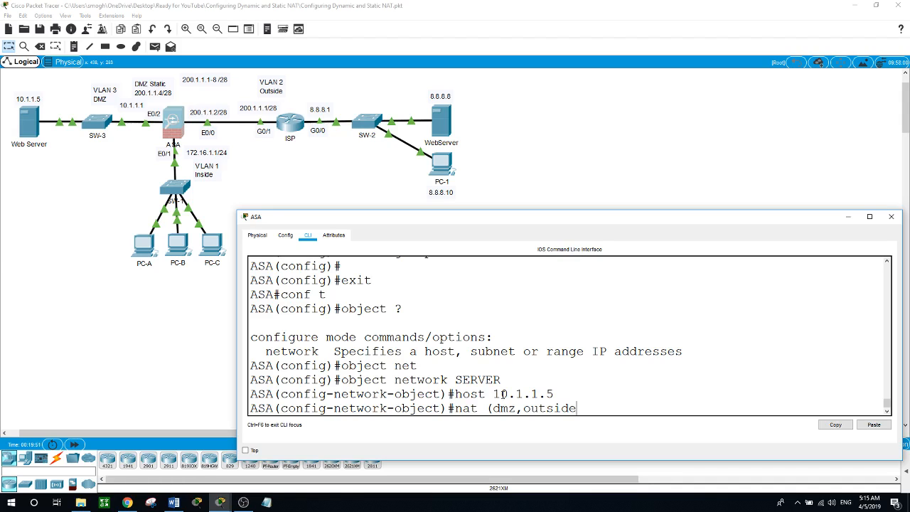
{"action": "type", "text": ") static ?"}
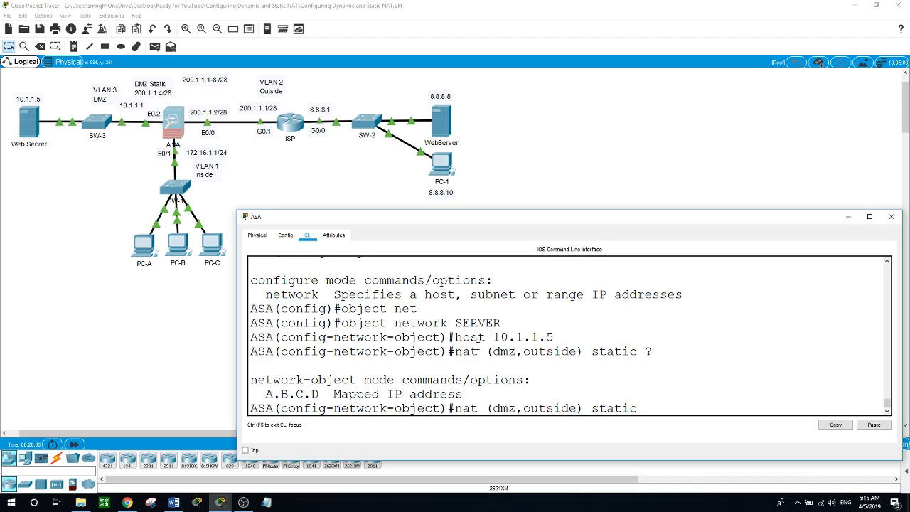
{"action": "type", "text": "200.1.1.4"}
{"action": "key", "text": "Return"}
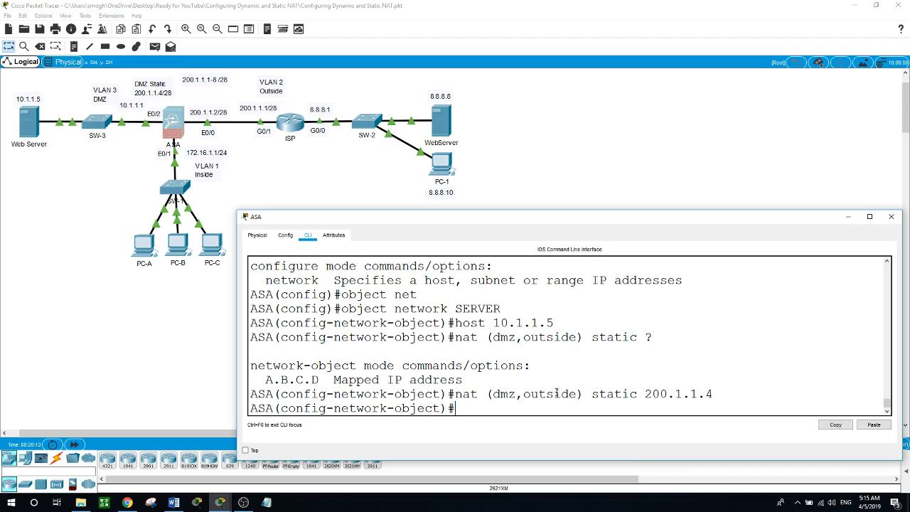
{"action": "left_click_drag", "start_coordinate": [592, 394], "coordinate": [646, 393]}
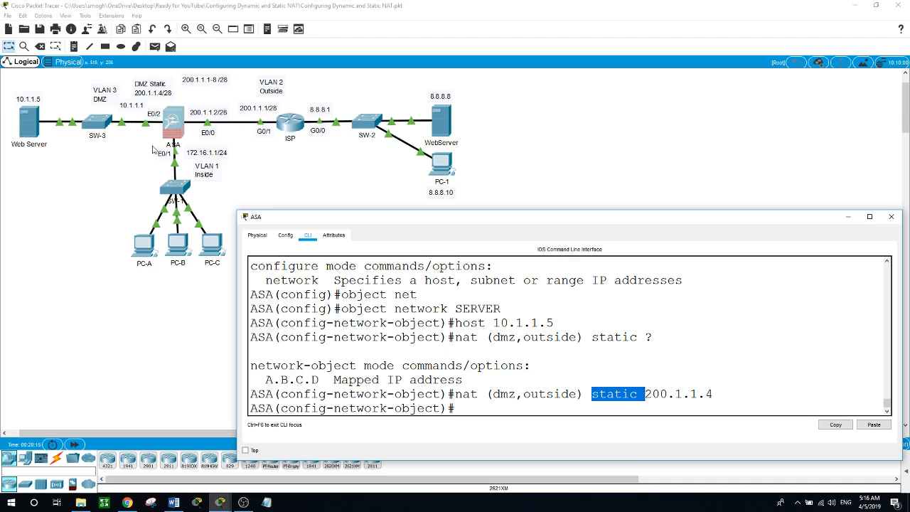
{"action": "left_click", "coordinate": [80, 208]}
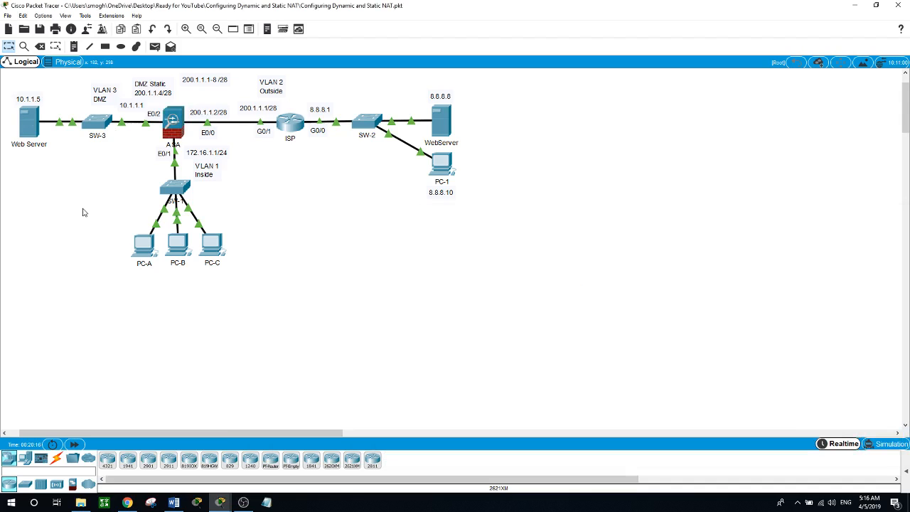
{"action": "left_click", "coordinate": [177, 126]}
{"action": "left_click", "coordinate": [495, 407]}
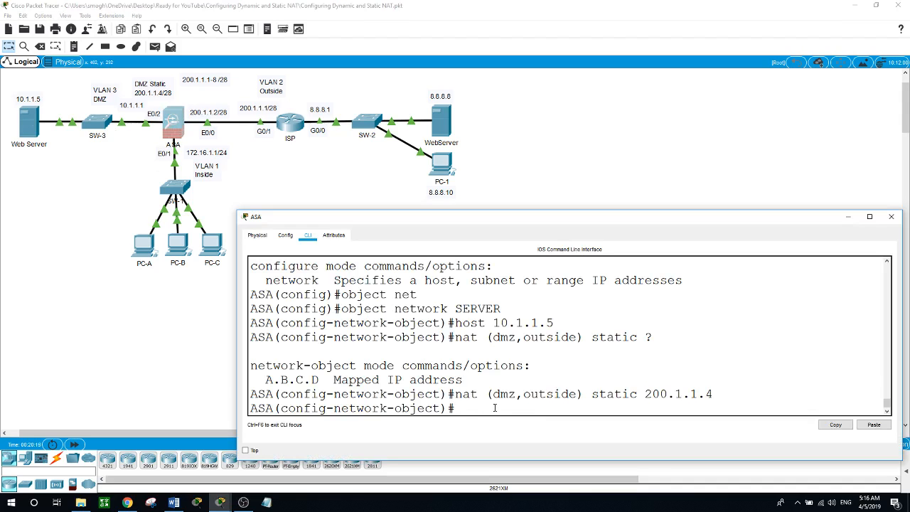
{"action": "type", "text": "exit"}
{"action": "key", "text": "Return"}
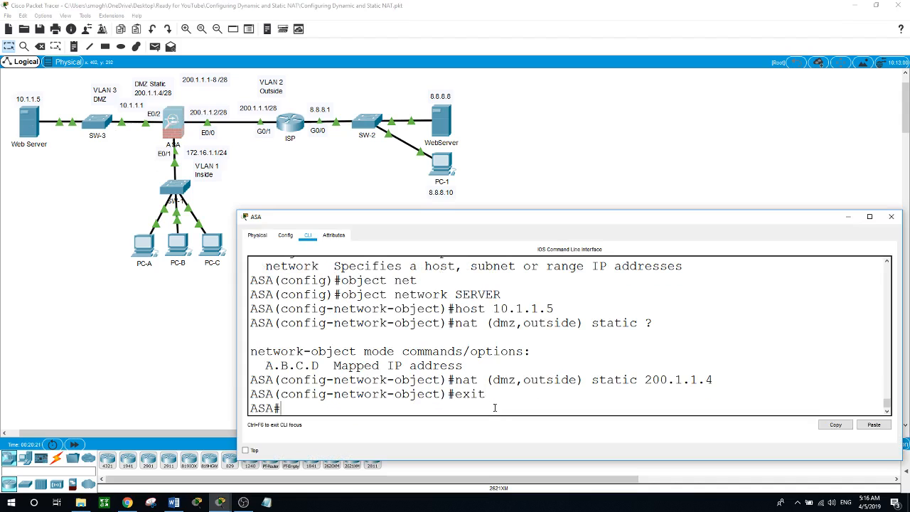
In global configuration mode, create access list DMZOUT permitting TCP from any to any on port 80
{"action": "type", "text": "conf t"}
{"action": "key", "text": "Return"}
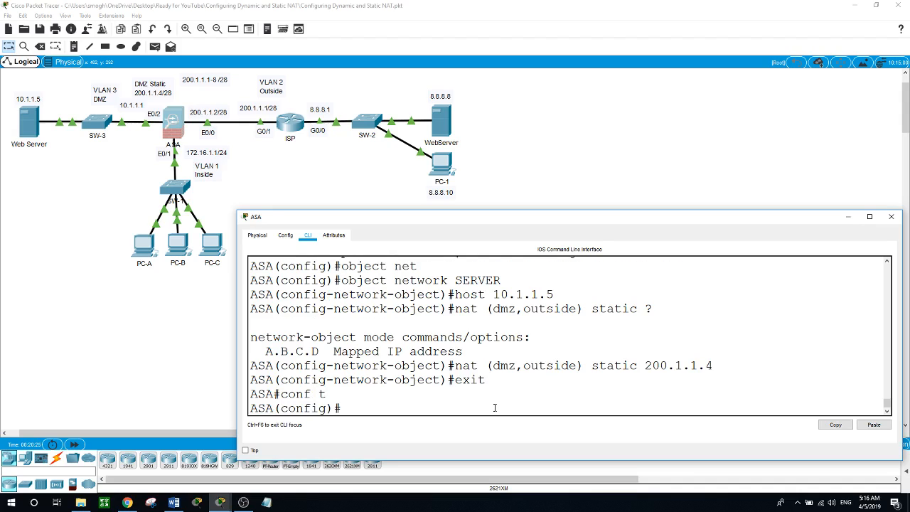
{"action": "type", "text": "access-list ?"}
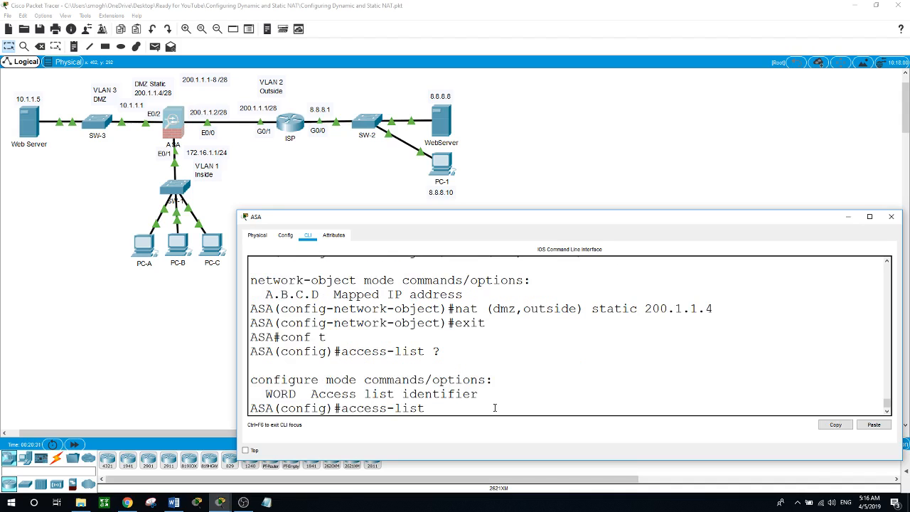
{"action": "type", "text": "DMZOUT "}
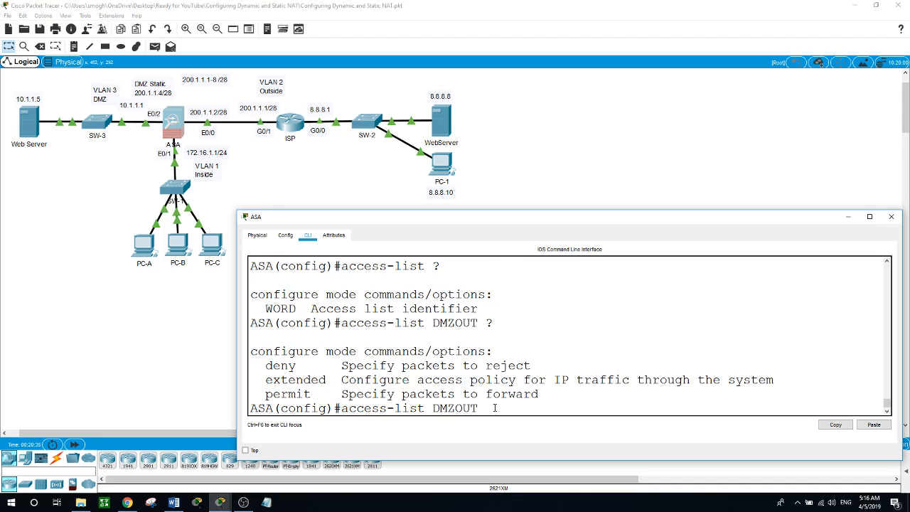
{"action": "type", "text": "?permit "}
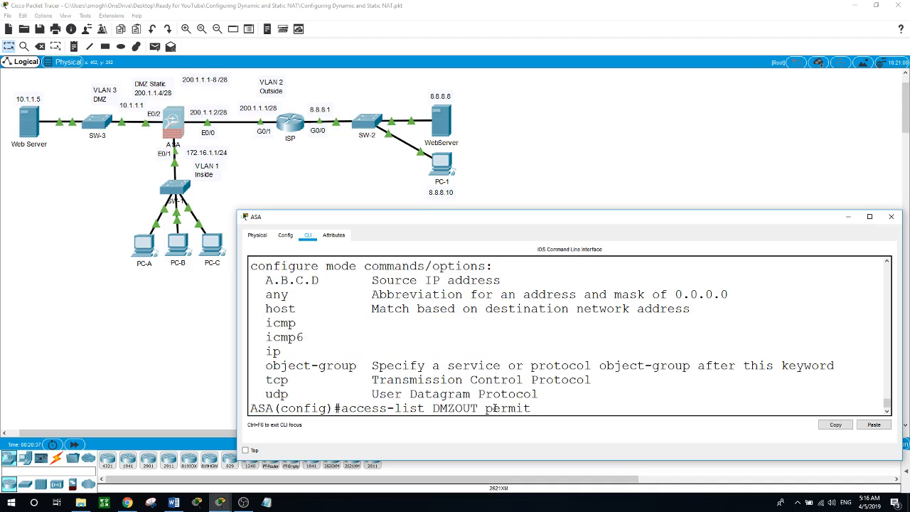
{"action": "type", "text": "?tcp"}
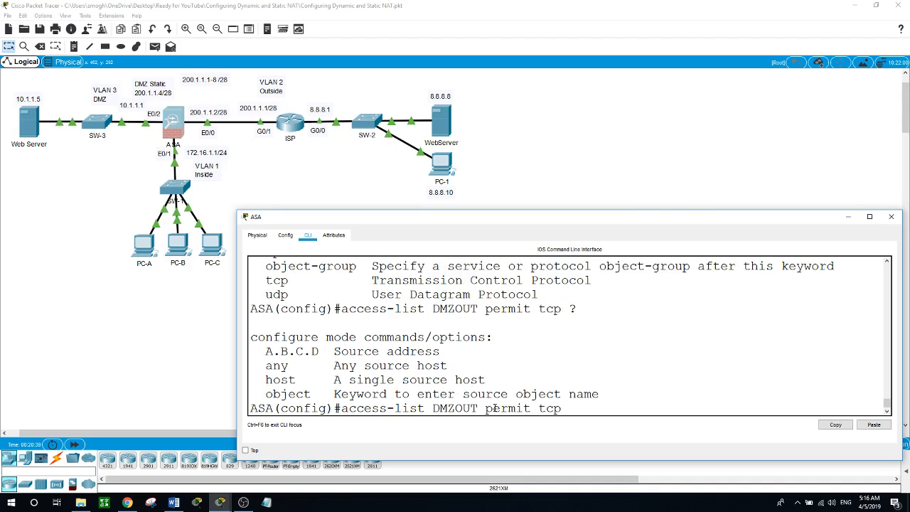
{"action": "type", "text": " ?any"}
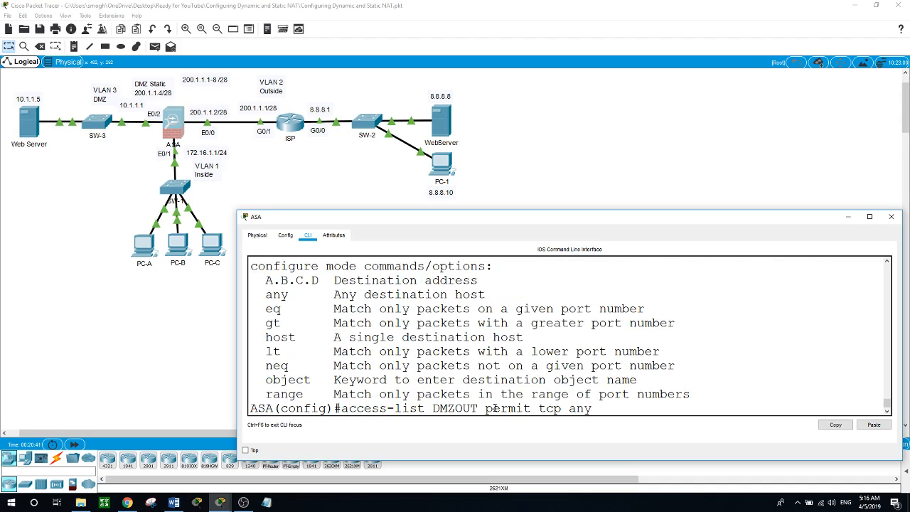
{"action": "type", "text": " ?any"}
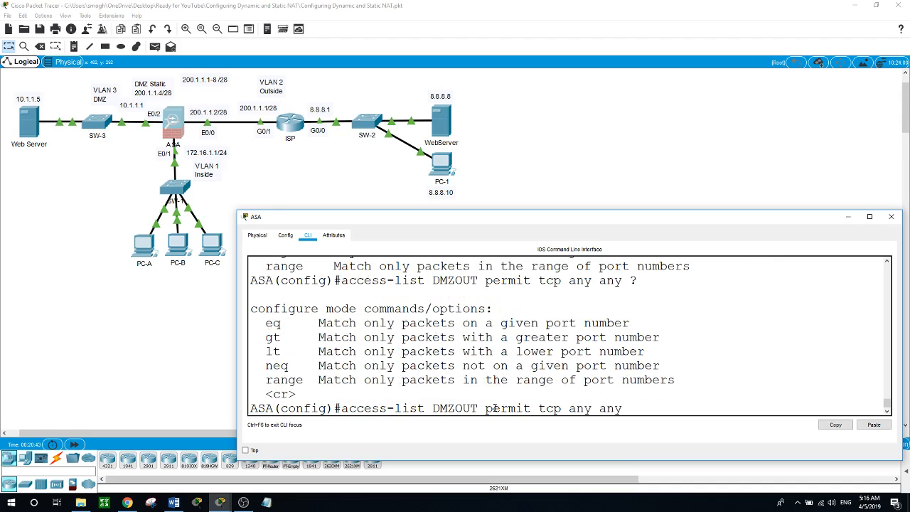
{"action": "type", "text": " ?eq 80"}
{"action": "key", "text": "Return"}
Add an entry to access list DMZOUT permitting ICMP from any to any
{"action": "type", "text": "access"}
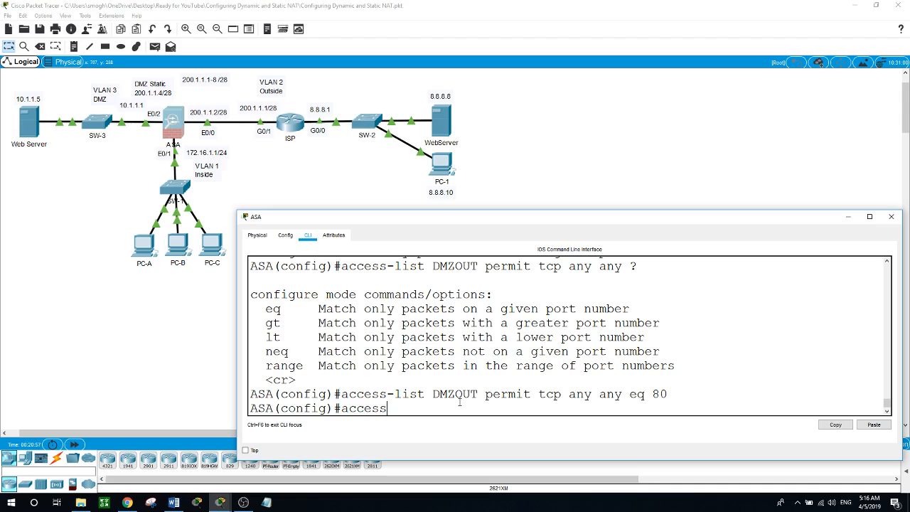
{"action": "type", "text": "-list DMZOUT permit"}
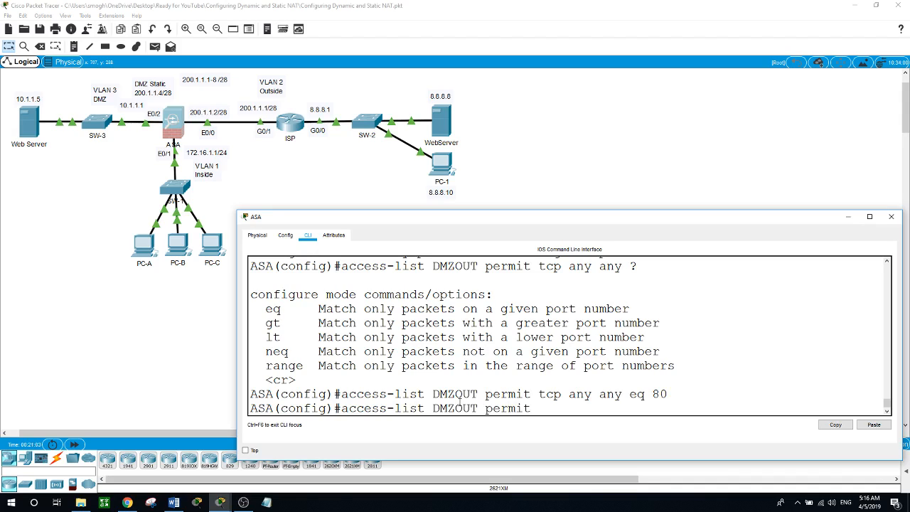
{"action": "type", "text": " icmp any any"}
{"action": "key", "text": "Return"}
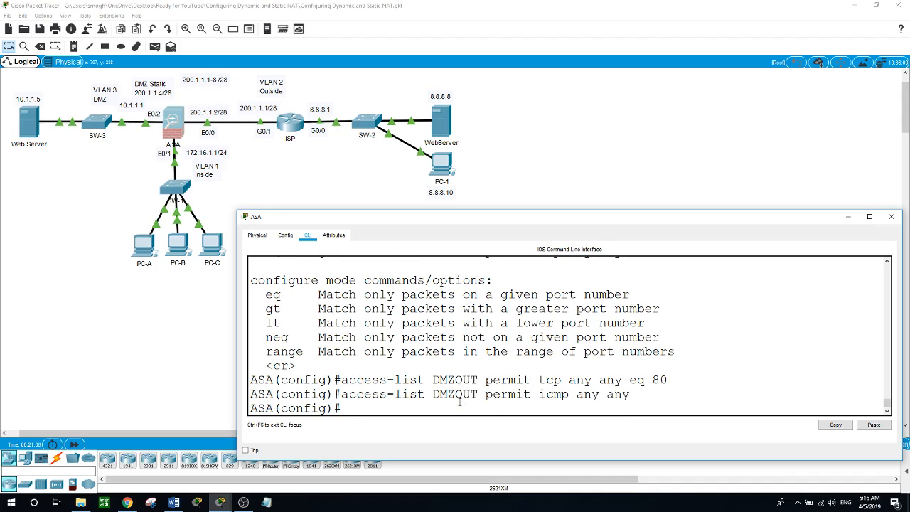
Apply access list DMZOUT to inbound traffic on the ASA's outside interface, and exit global configuration mode
{"action": "type", "text": "access-group ?"}
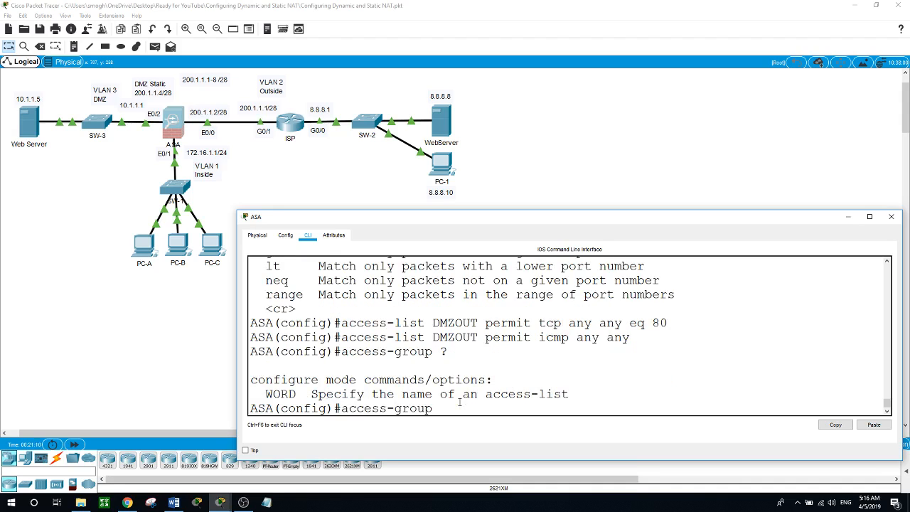
{"action": "type", "text": "DMZOU"}
{"action": "type", "text": "T ?"}
{"action": "type", "text": "in"}
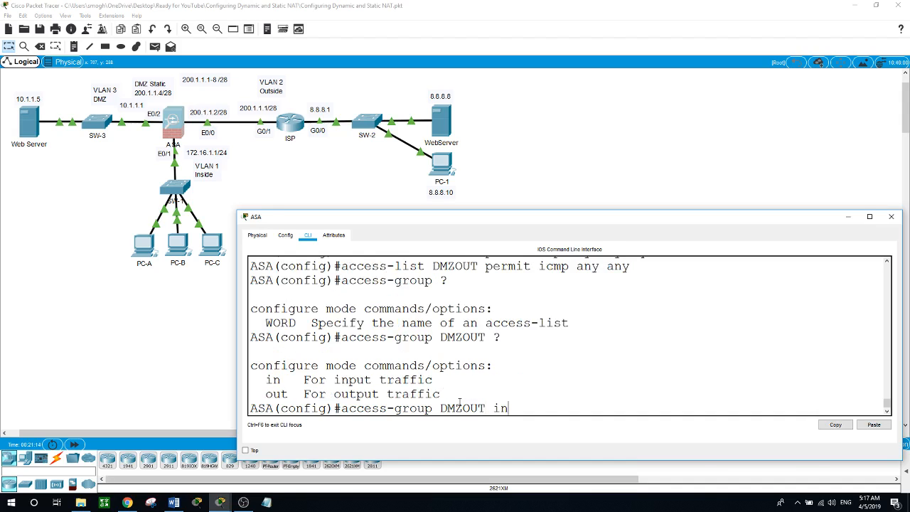
{"action": "type", "text": " ?int"}
{"action": "key", "text": "Tab"}
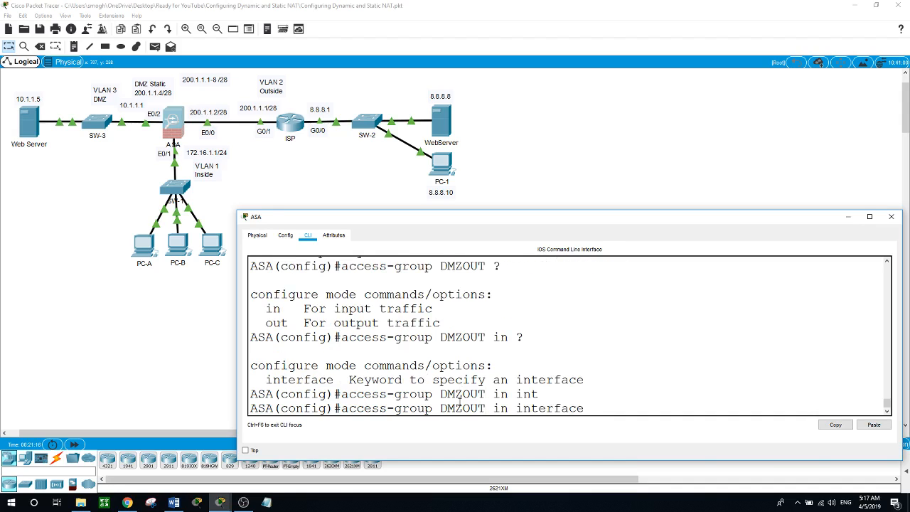
{"action": "type", "text": "out"}
{"action": "key", "text": "Tab"}
{"action": "key", "text": "Return"}
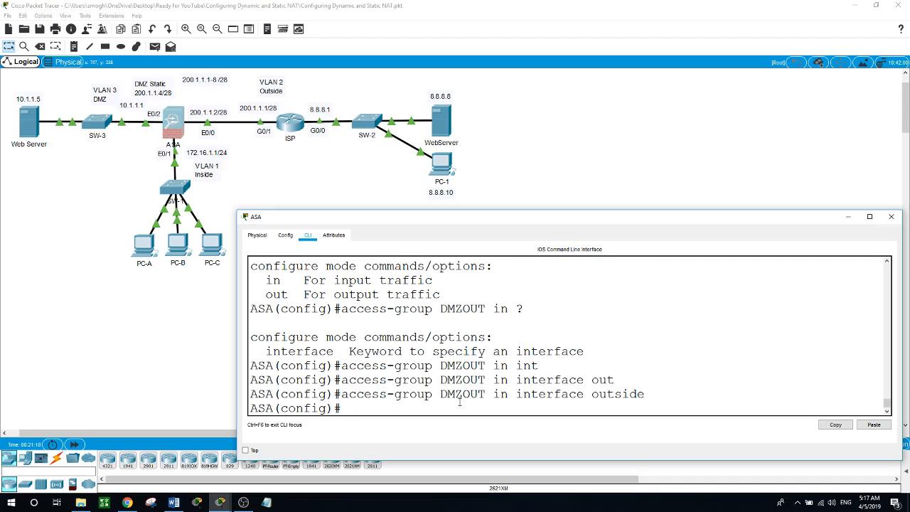
{"action": "type", "text": "exit"}
{"action": "key", "text": "Return"}
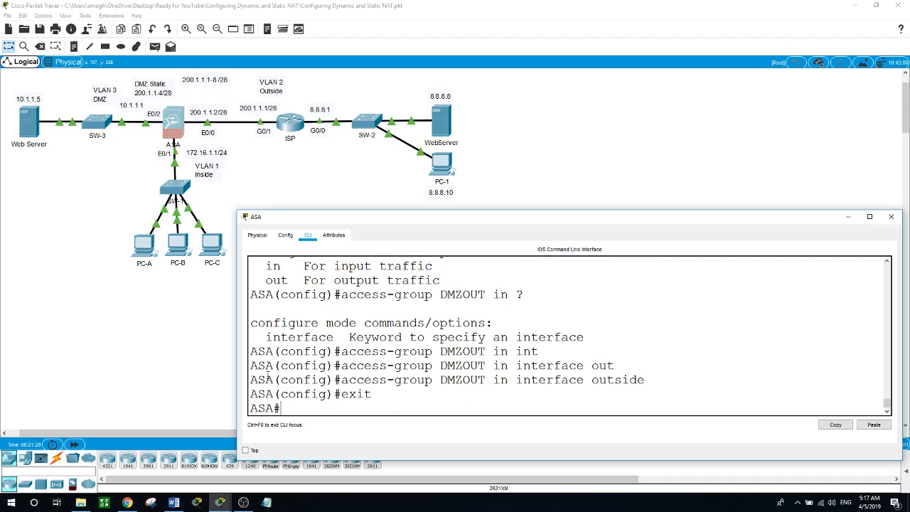
{"action": "left_click", "coordinate": [125, 304]}
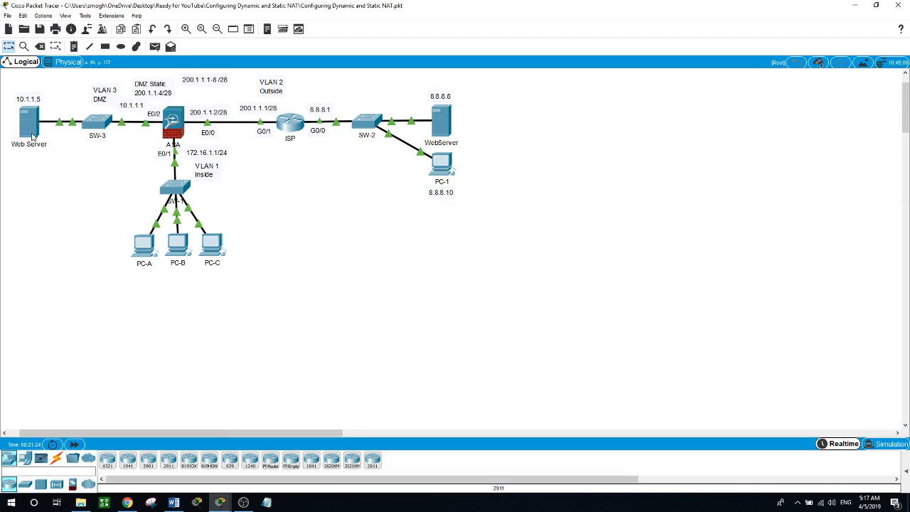
Ping the DMZ server's mapped address 200.1.1.4 from PC-1's command prompt
{"action": "left_click", "coordinate": [441, 165]}
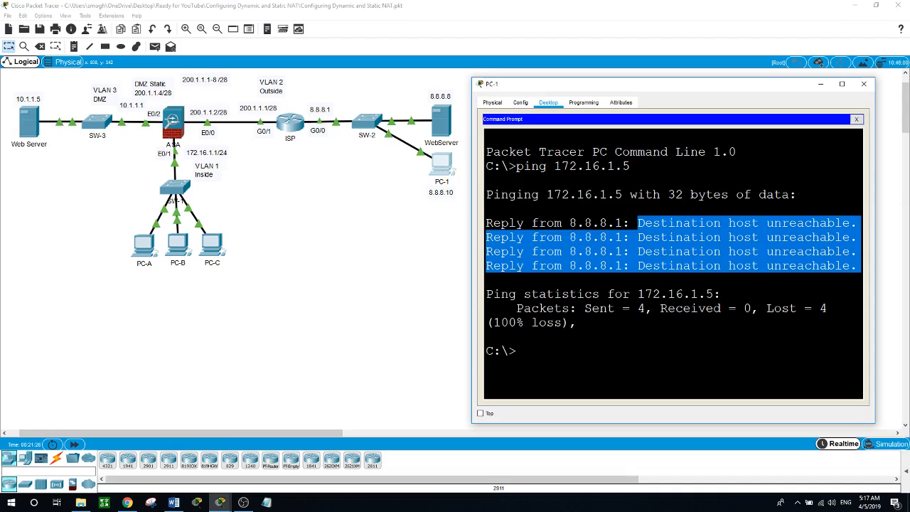
{"action": "left_click", "coordinate": [487, 279]}
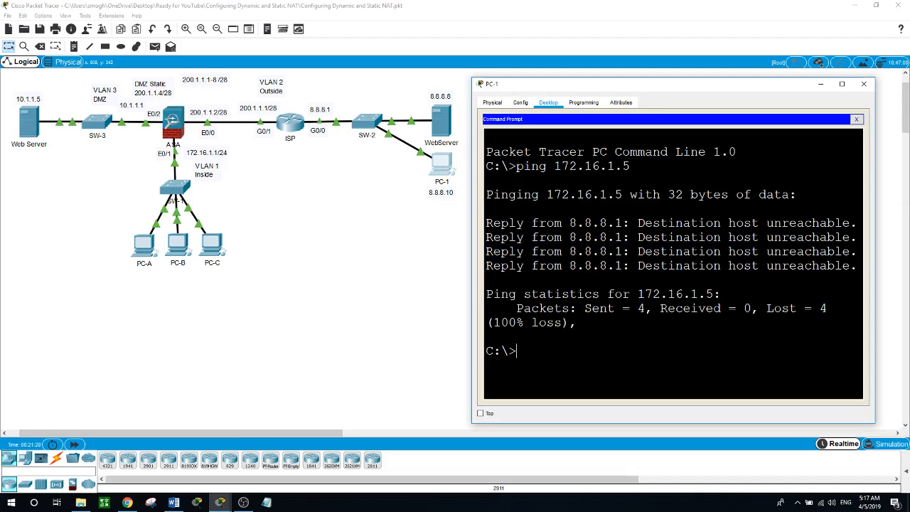
{"action": "type", "text": "ping "}
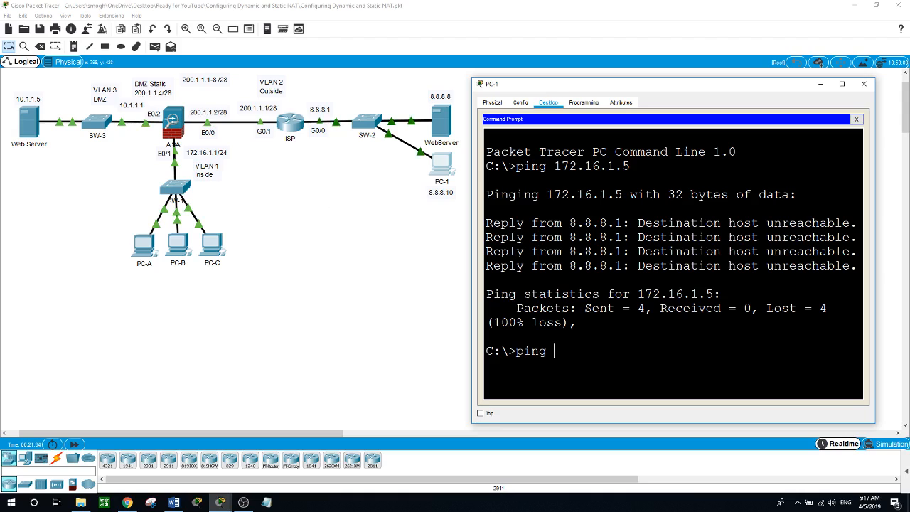
{"action": "type", "text": "200.1.1.4"}
{"action": "key", "text": "Return"}
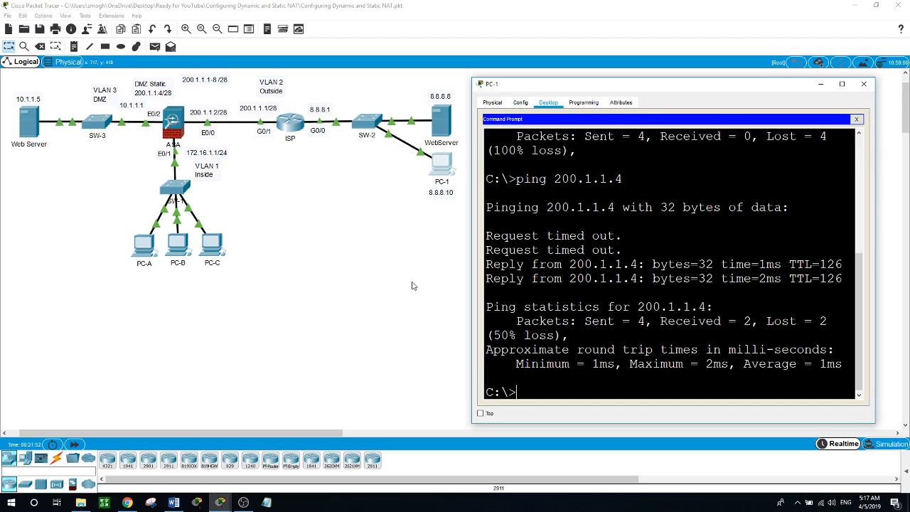
Ping 200.1.1.4 from the command prompt of the outside WebServer (8.8.8.8)
{"action": "left_click", "coordinate": [441, 123]}
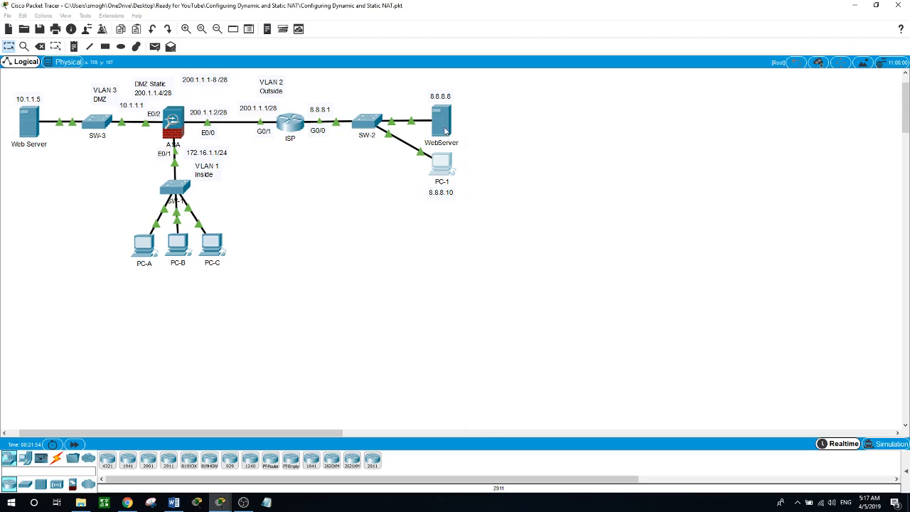
{"action": "left_click_drag", "start_coordinate": [439, 78], "coordinate": [660, 98]}
{"action": "left_click", "coordinate": [582, 113]}
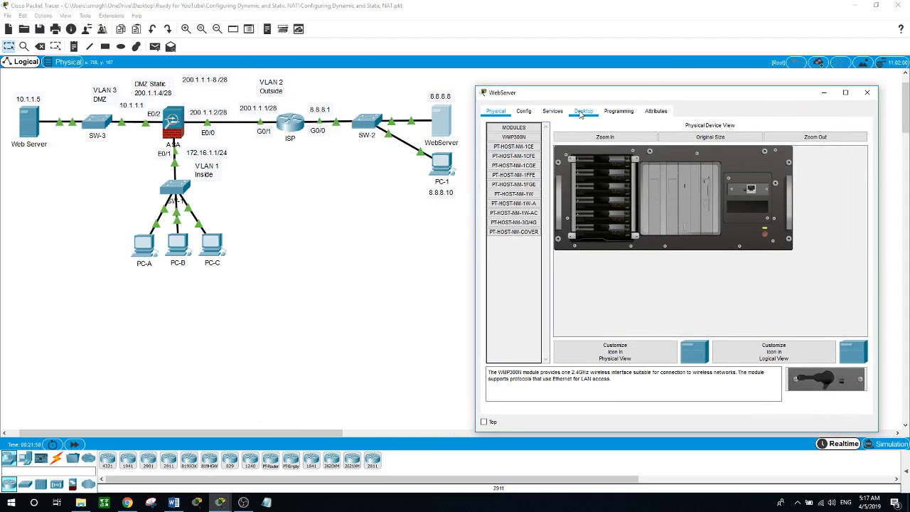
{"action": "left_click", "coordinate": [670, 148]}
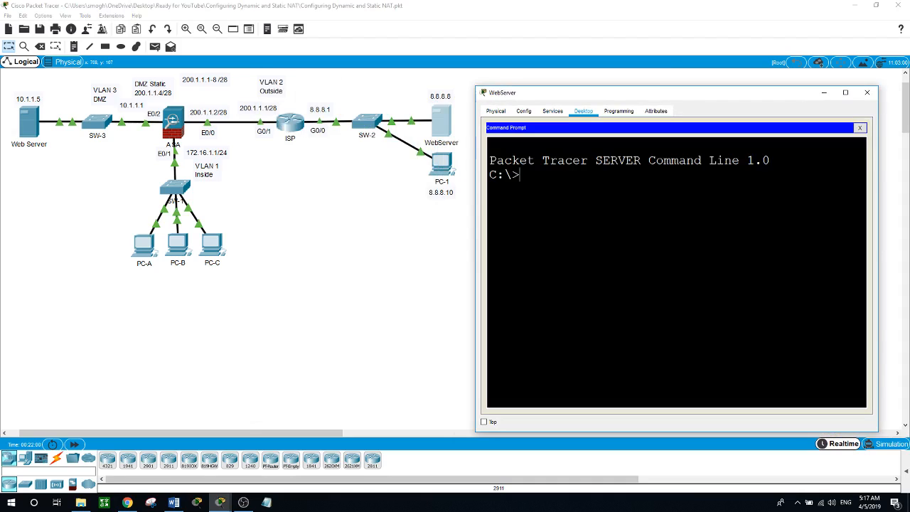
{"action": "type", "text": "ping 200.1.1.4"}
{"action": "key", "text": "Return"}
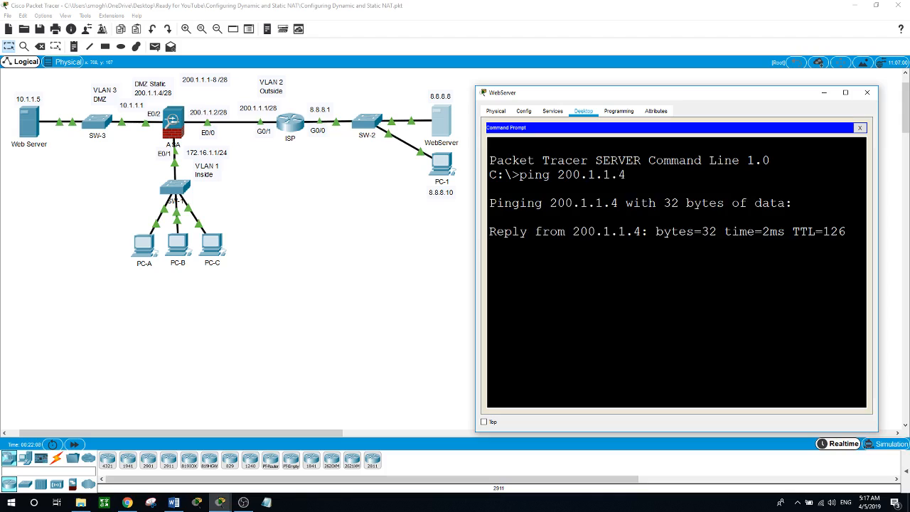
{"action": "left_click", "coordinate": [285, 278]}
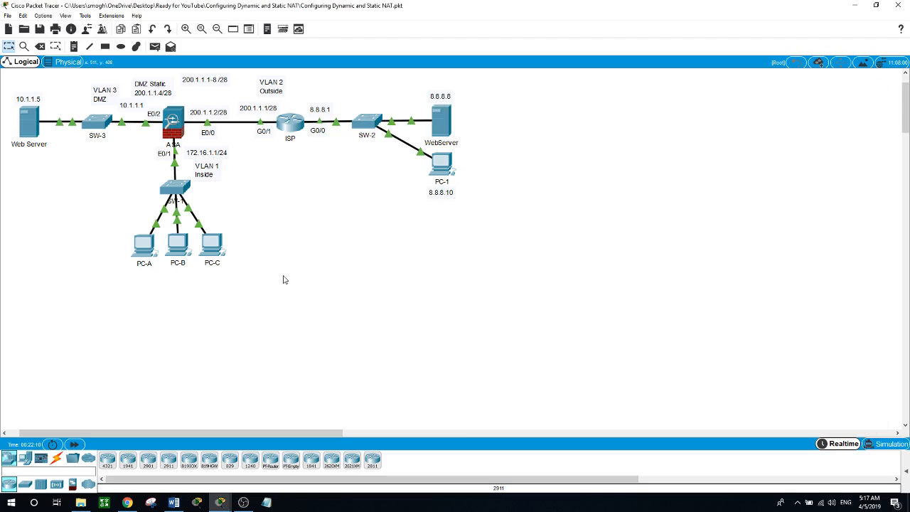
Repeat the ping to 8.8.8.8 from PC-A's command prompt
{"action": "left_click", "coordinate": [146, 253]}
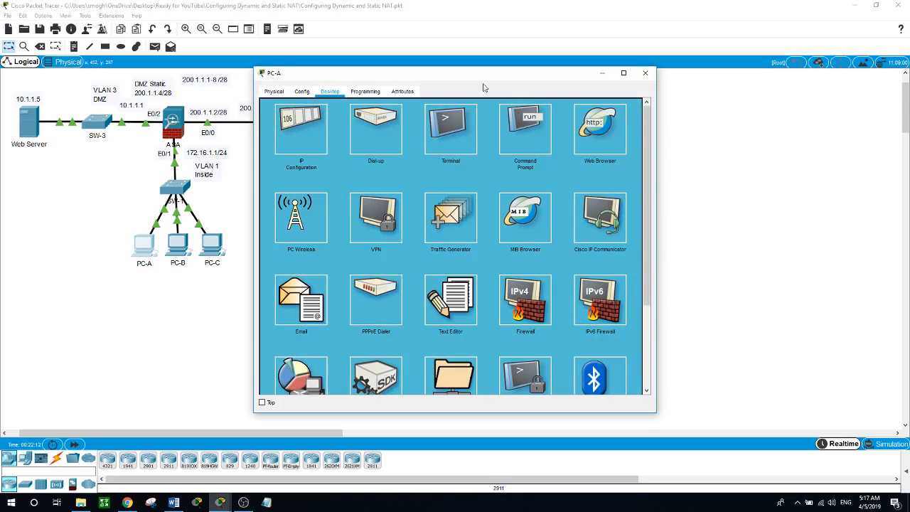
{"action": "left_click_drag", "start_coordinate": [460, 82], "coordinate": [678, 85]}
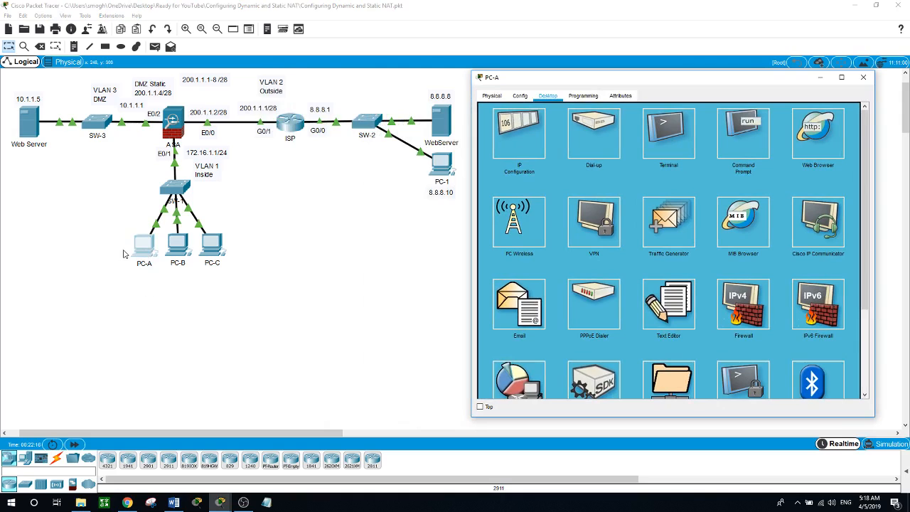
{"action": "left_click", "coordinate": [763, 144]}
{"action": "scroll", "coordinate": [668, 256], "scroll_direction": "down", "scroll_amount": 10}
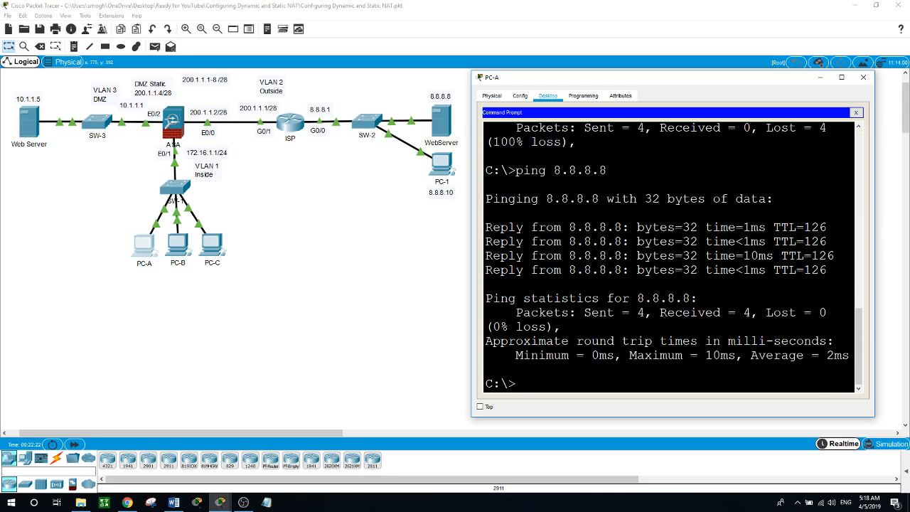
{"action": "key", "text": "Up"}
{"action": "key", "text": "Return"}
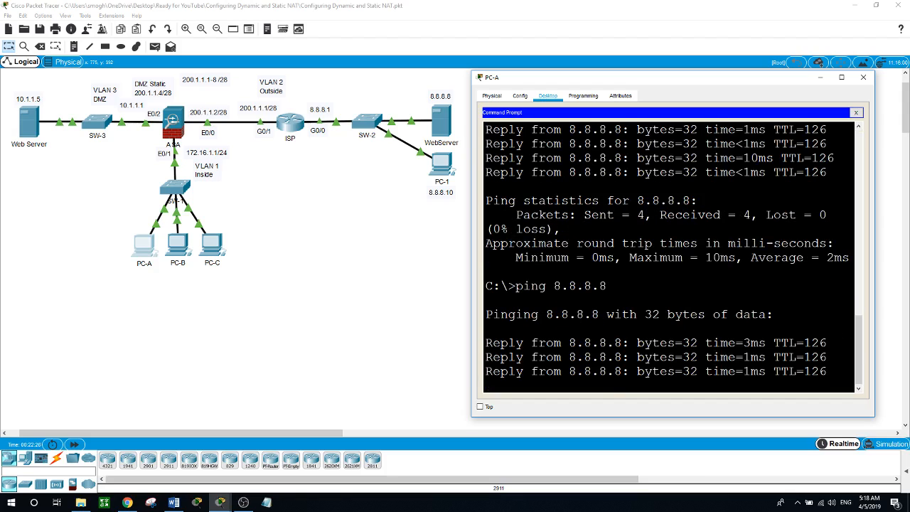
{"action": "left_click", "coordinate": [378, 340]}
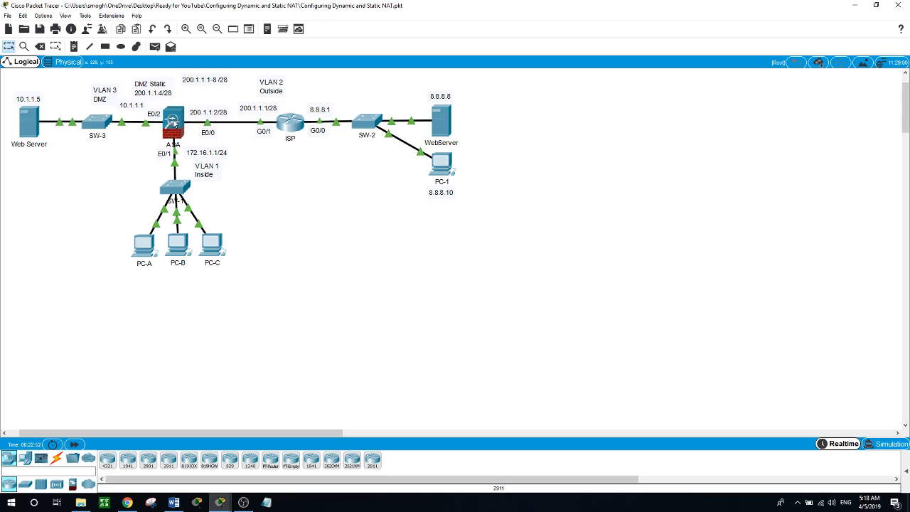
{"action": "mouse_move", "coordinate": [173, 128]}
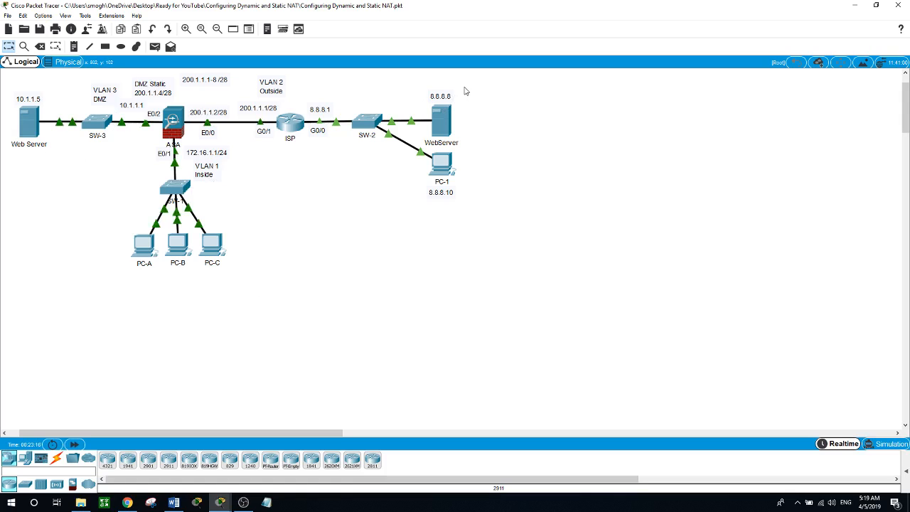
{"action": "left_click_drag", "start_coordinate": [464, 86], "coordinate": [416, 199]}
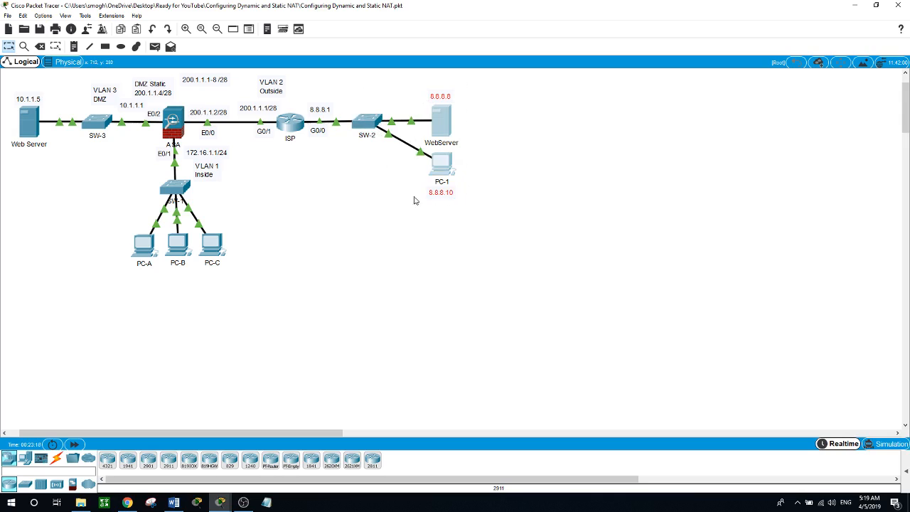